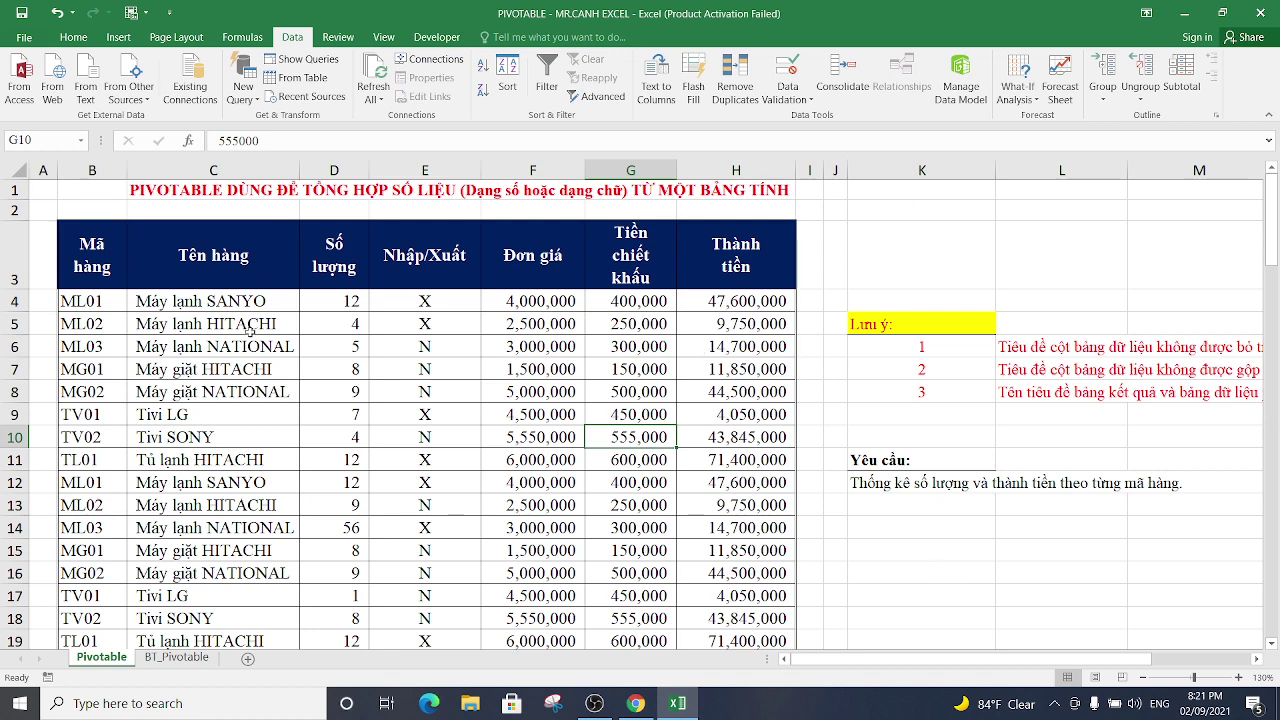
Check the import/export entries in column E, then place the active cell inside the goods data
click(381, 298)
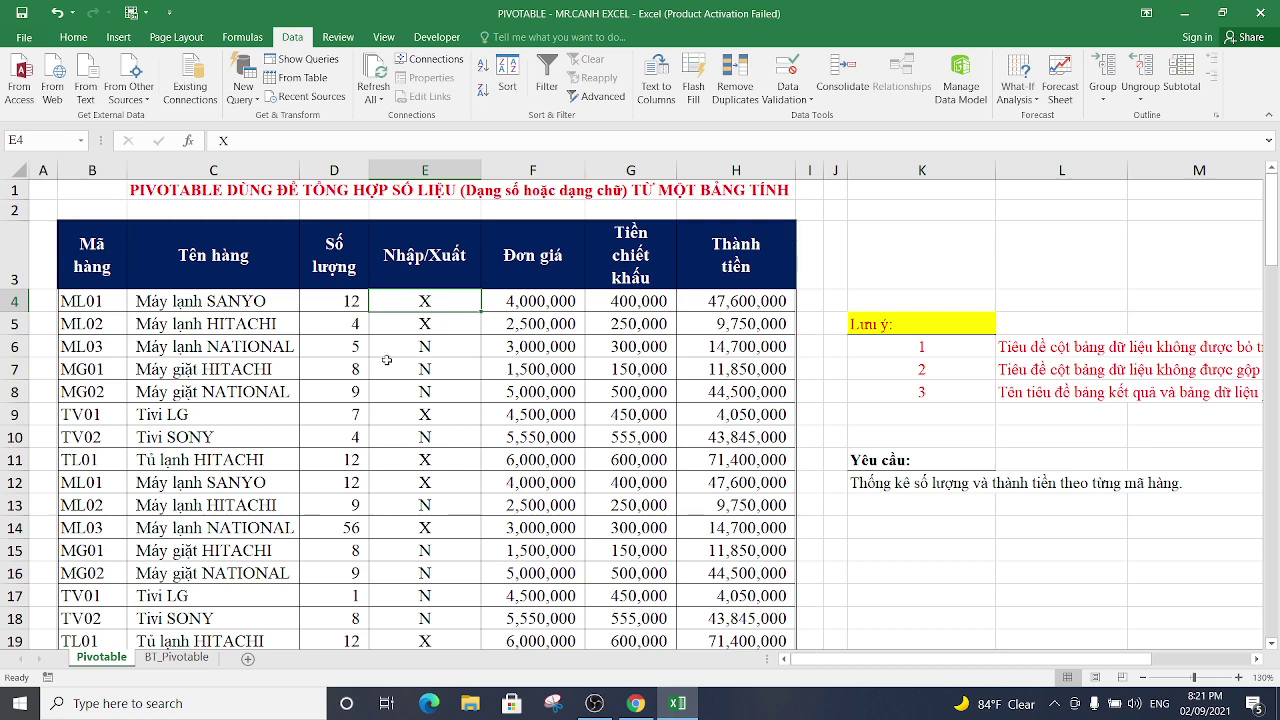
click(409, 390)
click(396, 434)
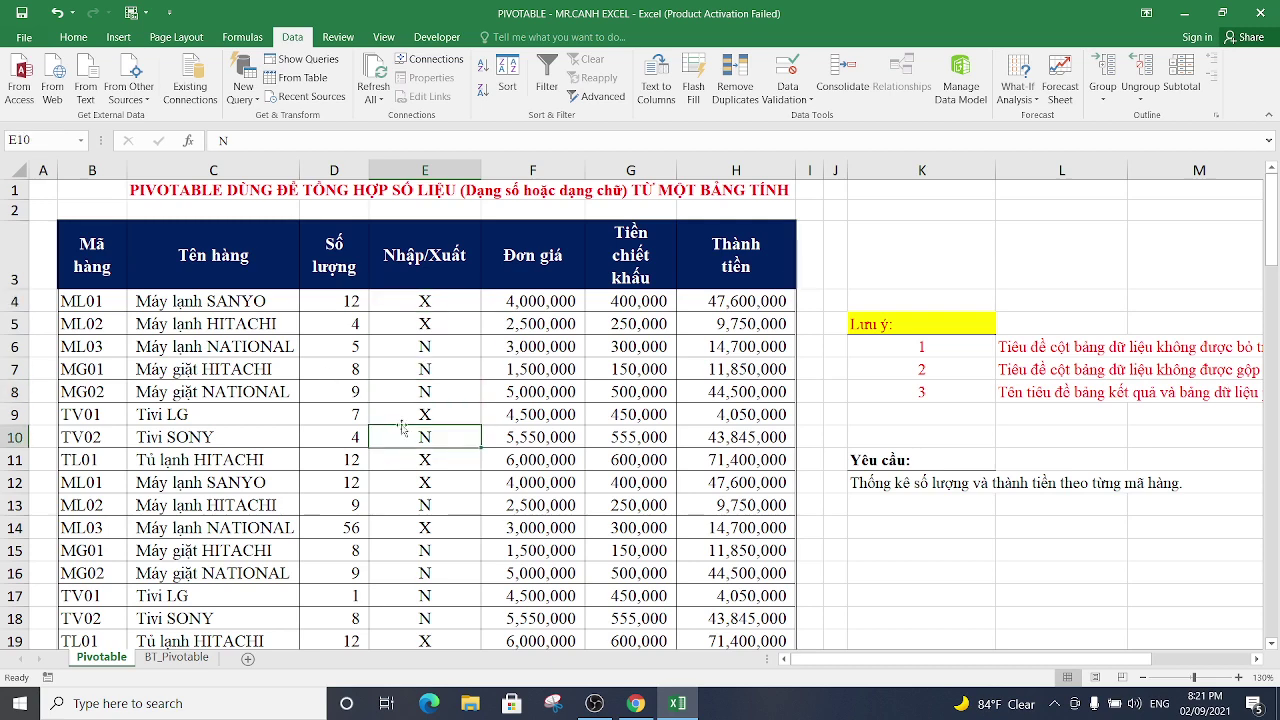
click(406, 413)
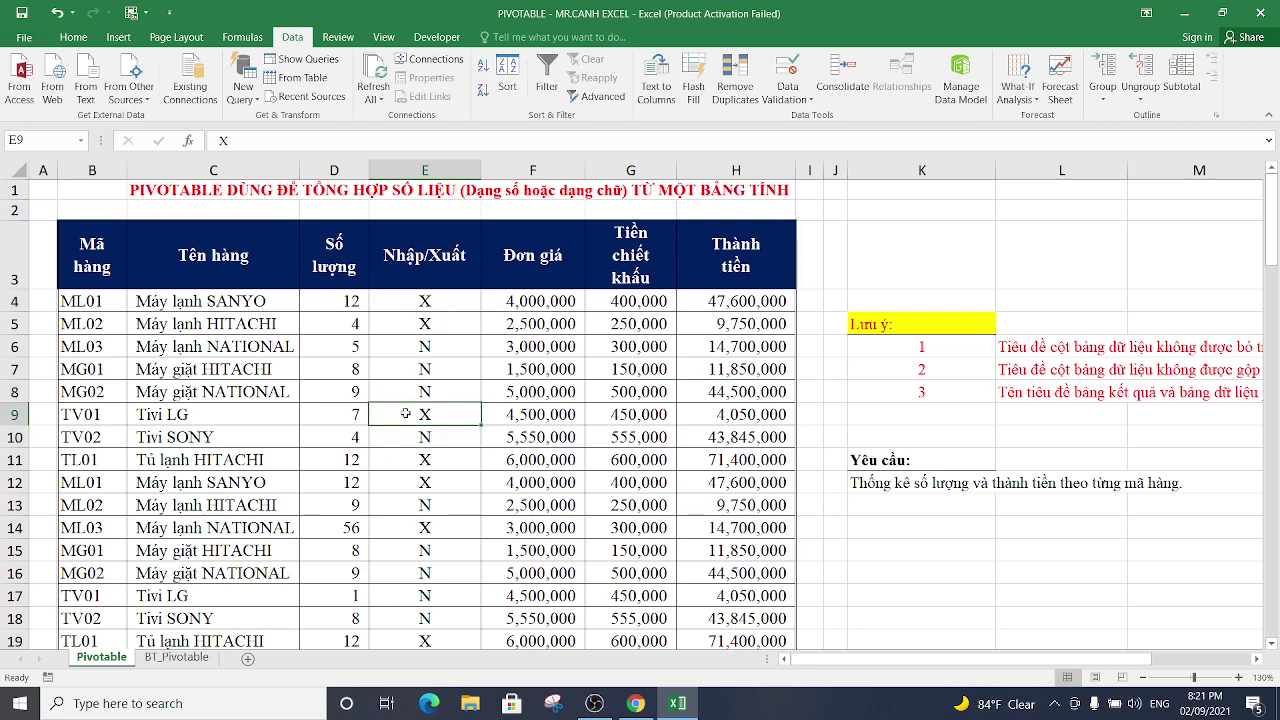
click(117, 37)
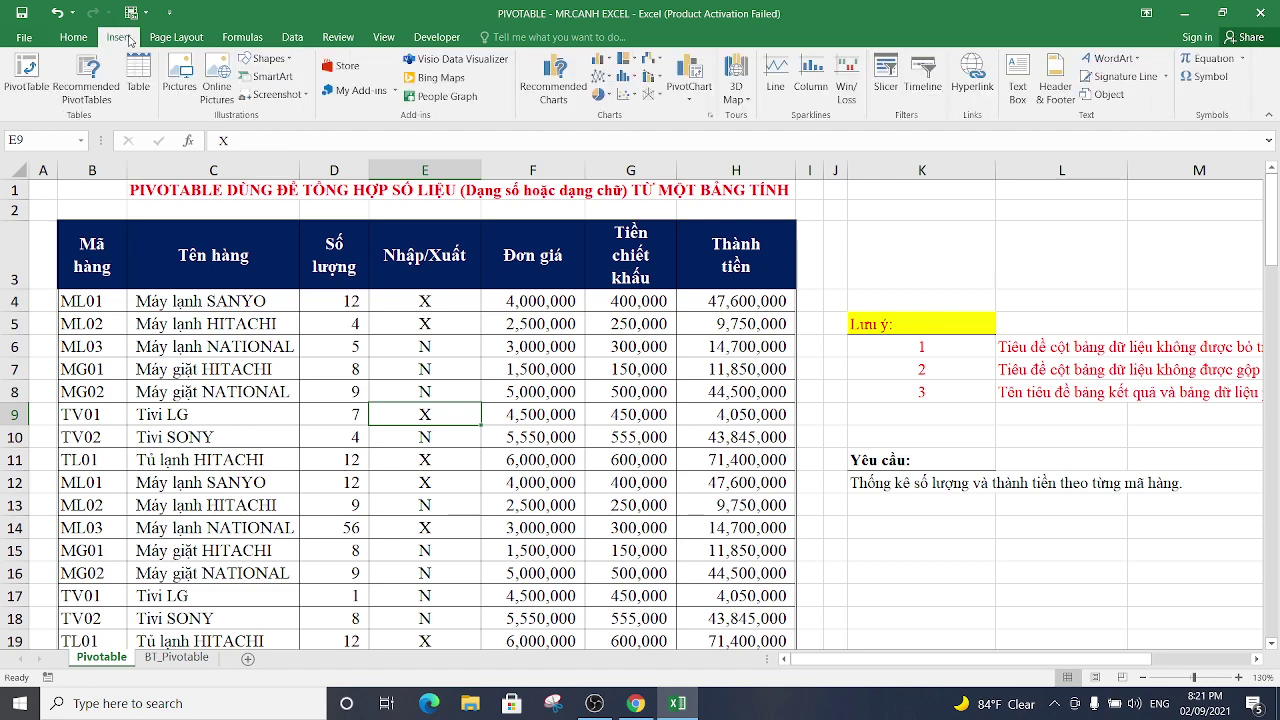
Convert range $B$3:$H$99 into a table with headers and scroll through it
click(138, 75)
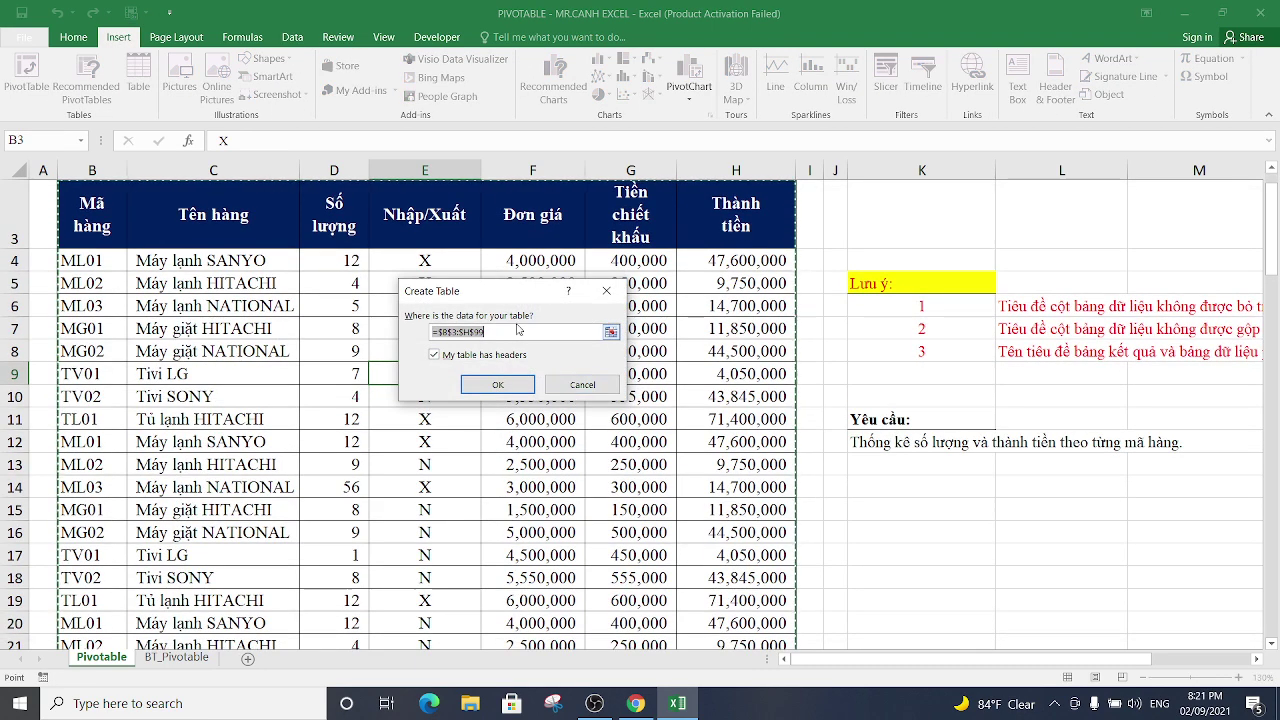
click(505, 385)
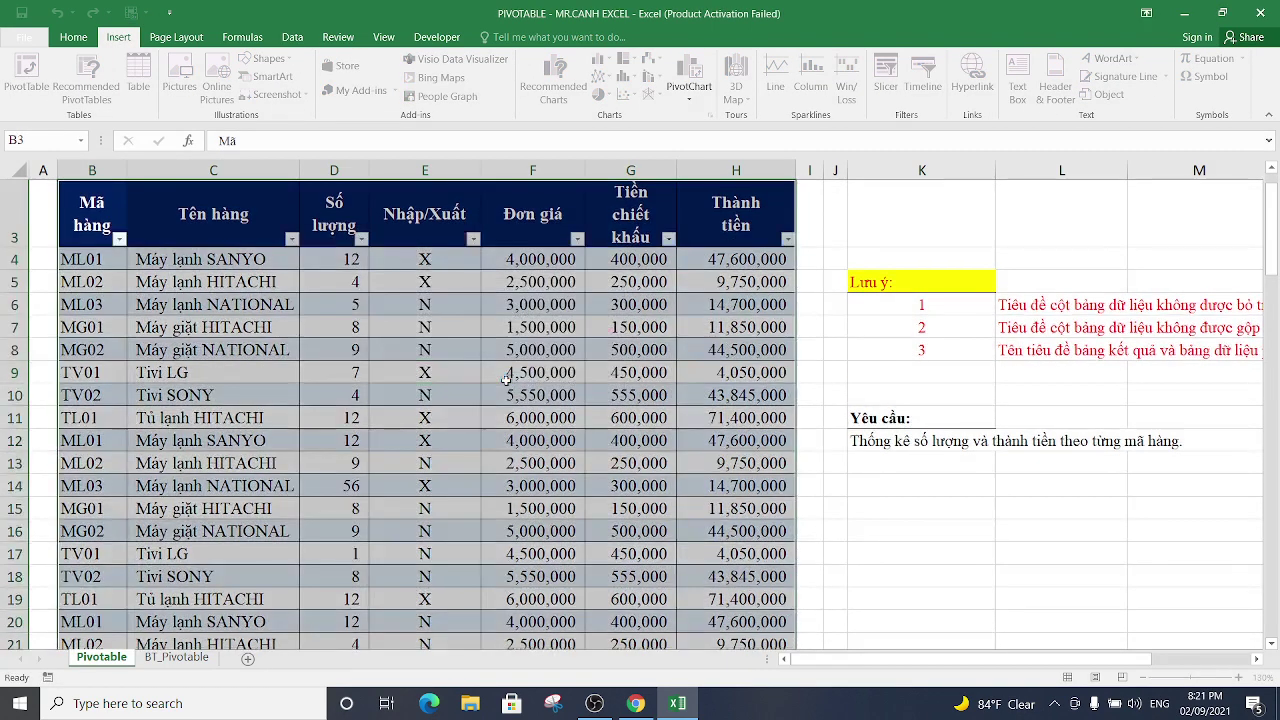
click(390, 328)
scroll(393, 338, down, 10)
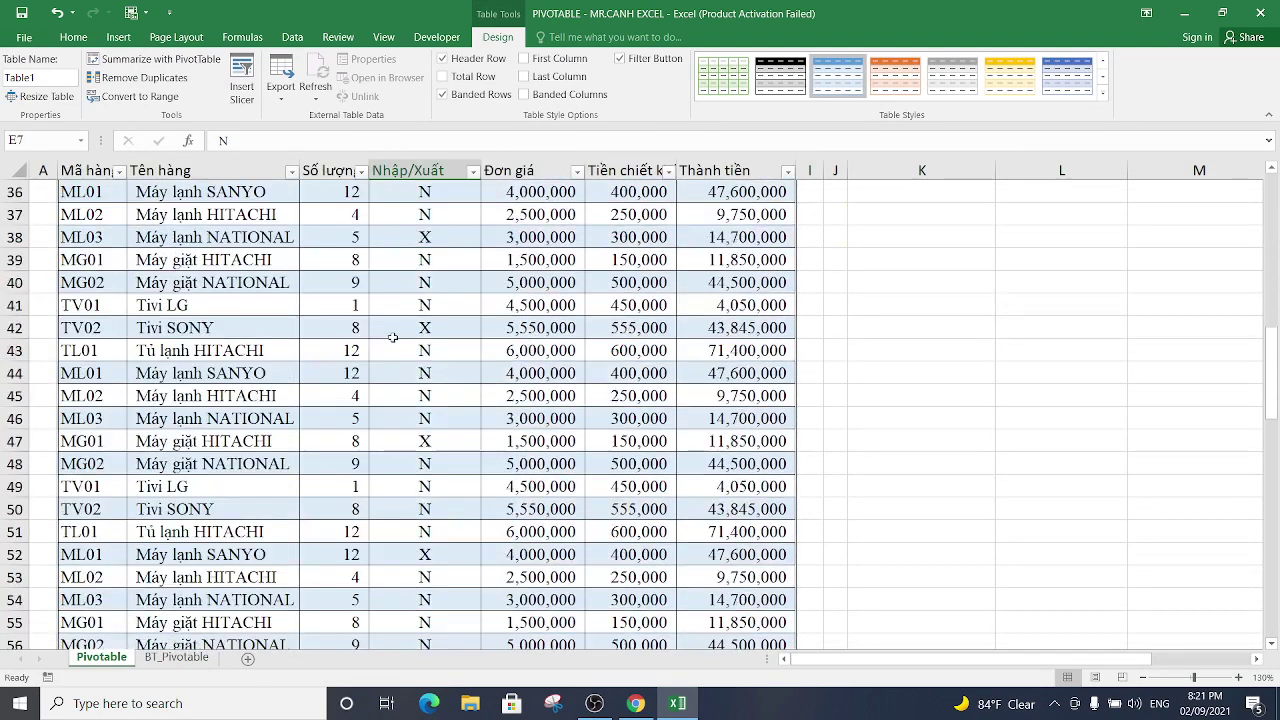
scroll(393, 338, down, 5)
scroll(393, 338, down, 5)
scroll(394, 337, down, 5)
scroll(396, 335, down, 2)
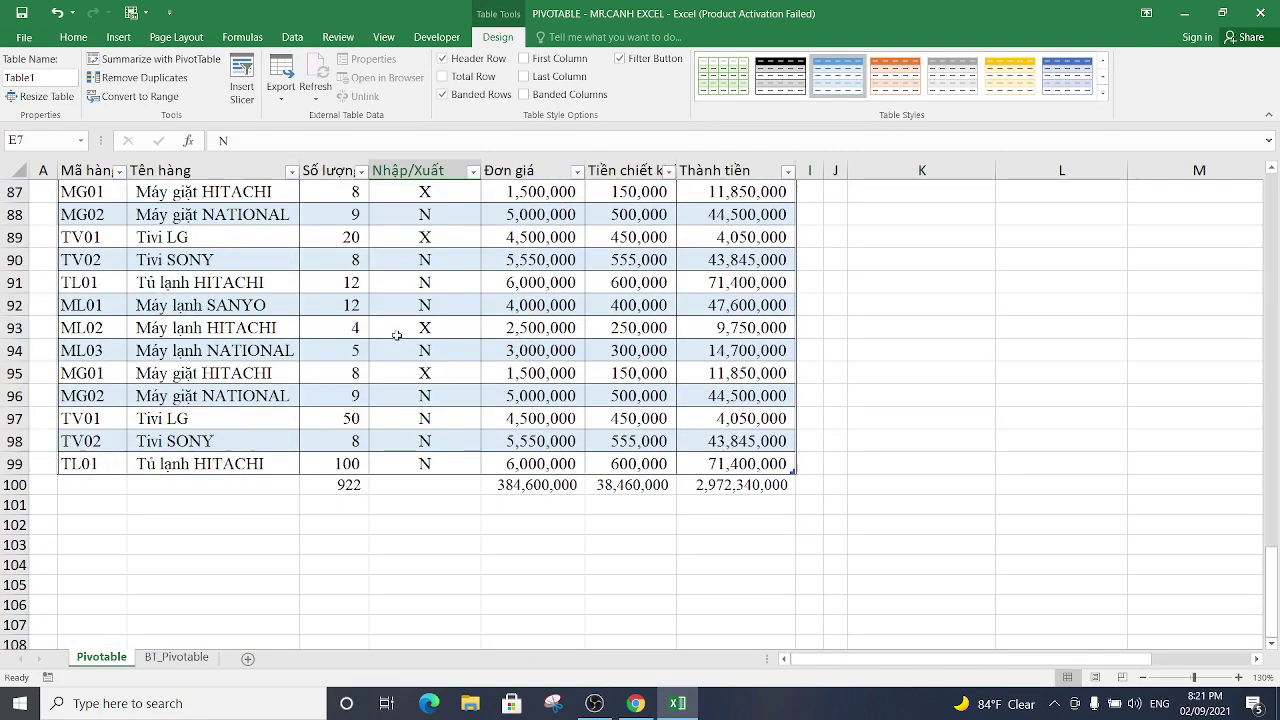
scroll(669, 490, up, 2)
scroll(650, 440, up, 12)
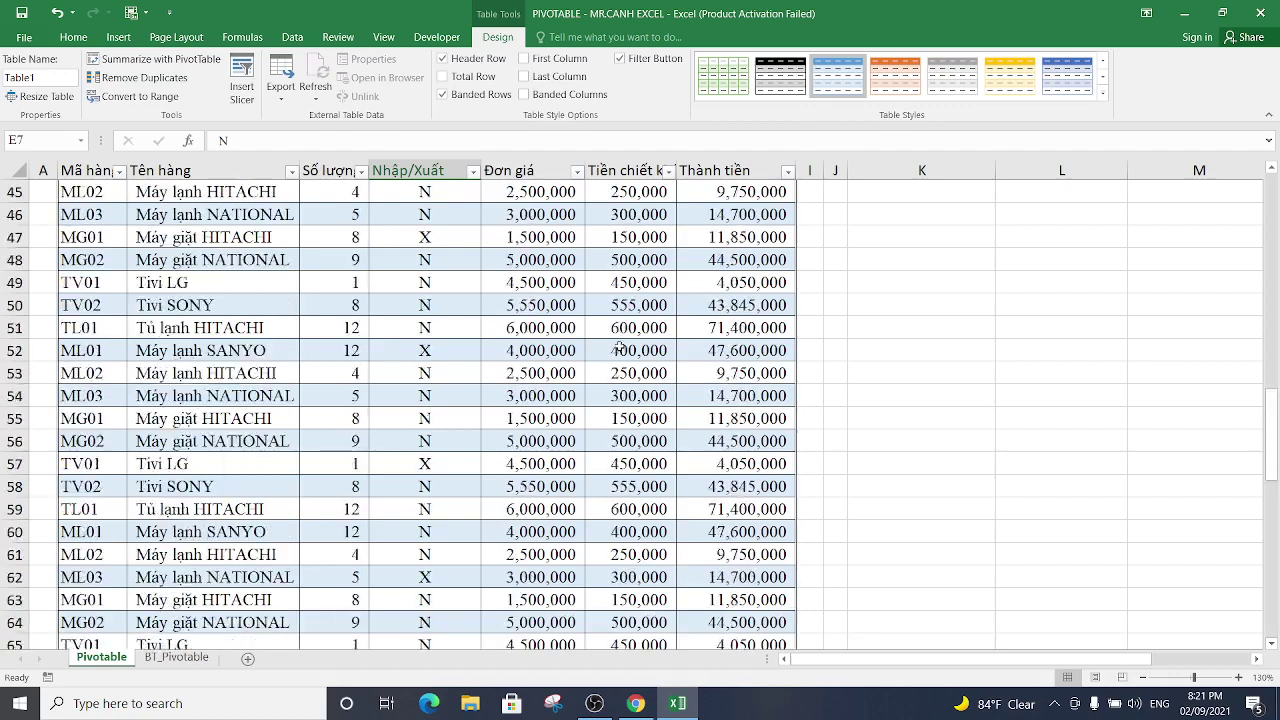
scroll(630, 380, up, 13)
scroll(619, 344, up, 2)
Inspect cells F7 and E7 and the current table name Table1
click(514, 367)
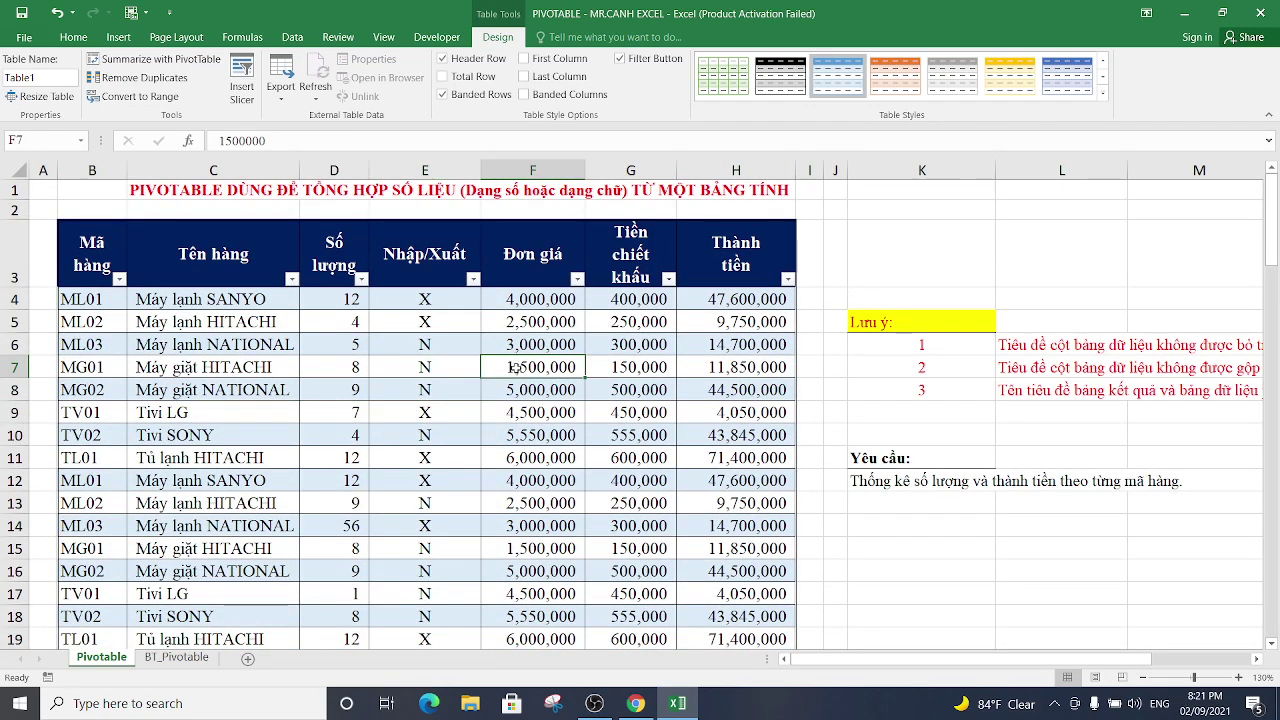
click(465, 372)
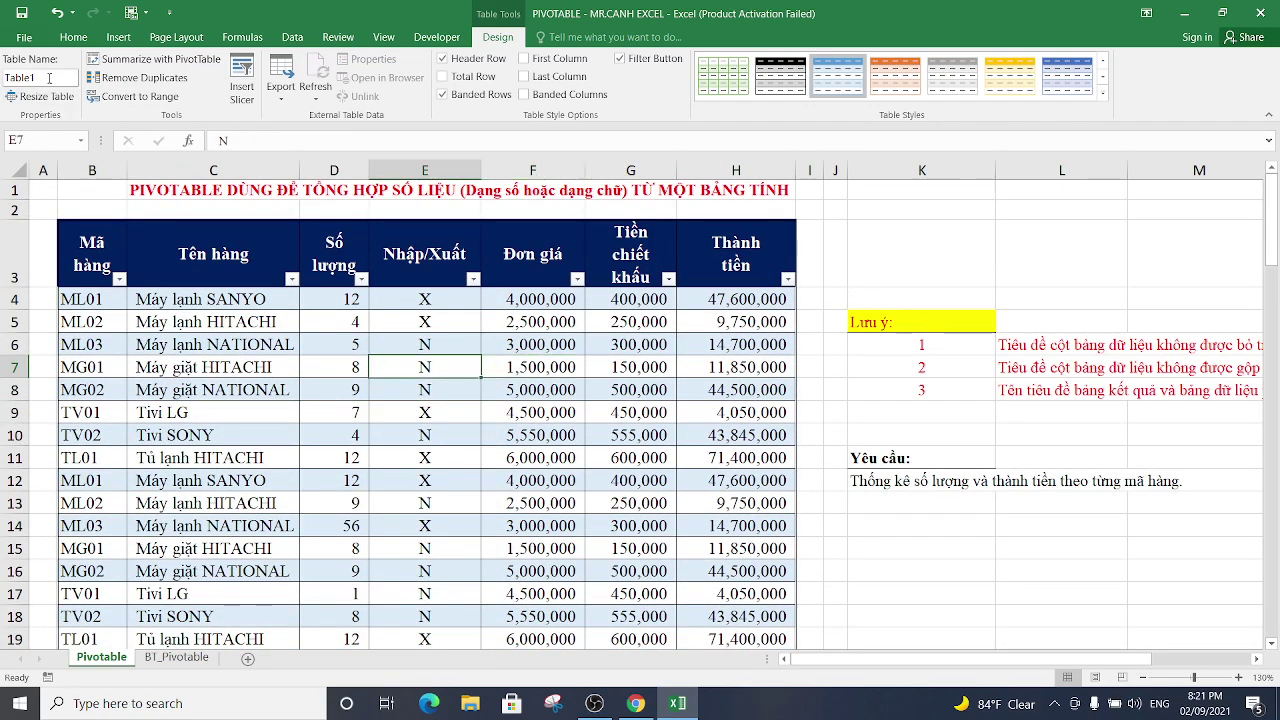
click(32, 79)
click(239, 343)
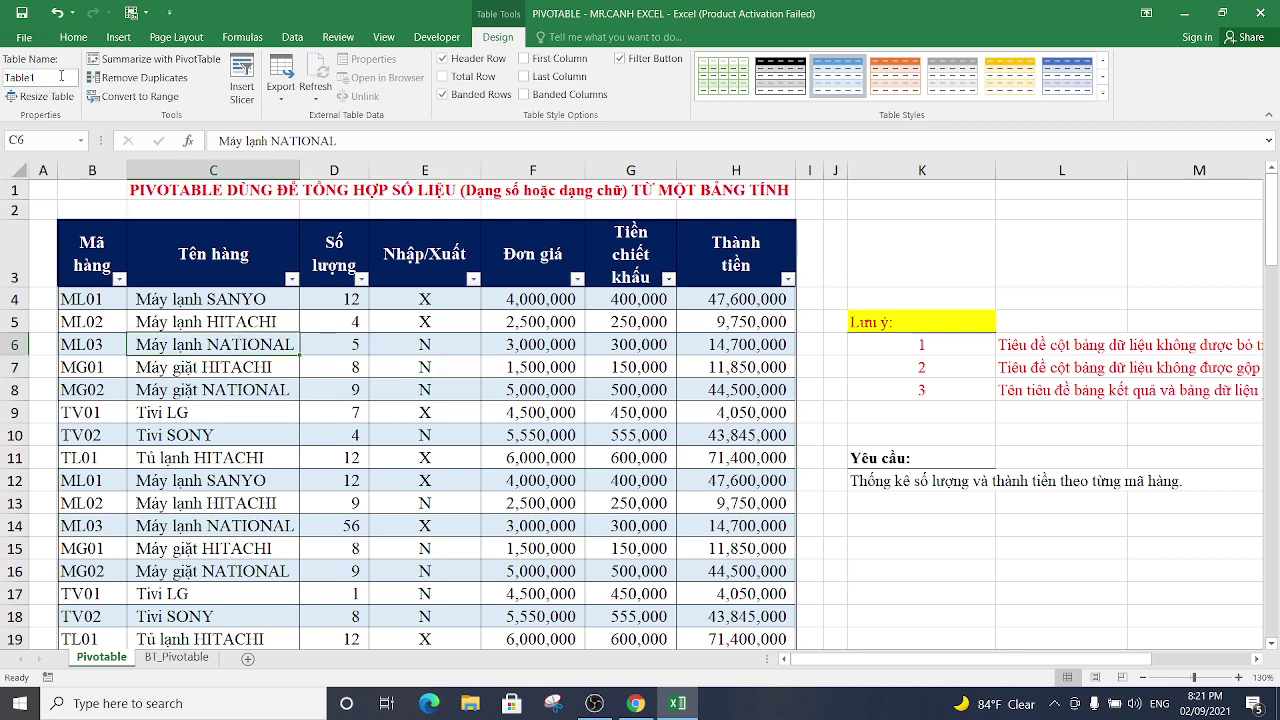
Rename the table from Table1 to Data in the Table Name box
click(61, 76)
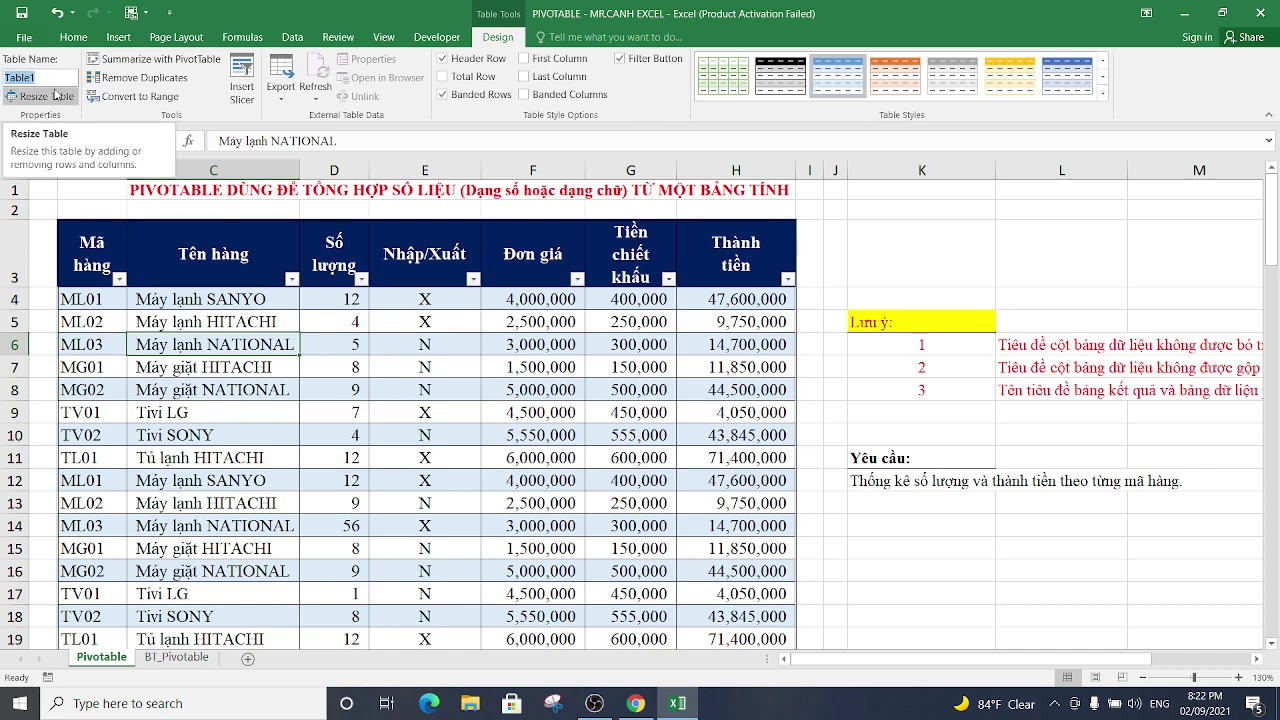
text(d)
key(BackSpace)
key(BackSpace)
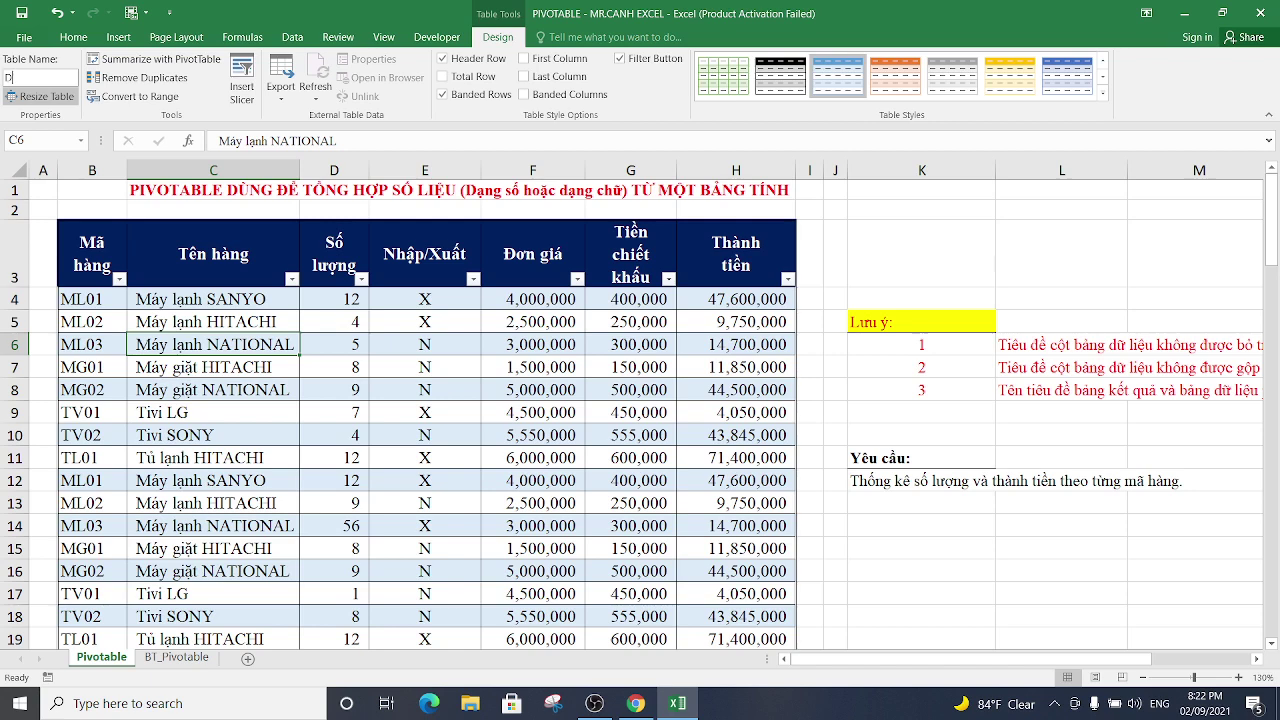
text(ata)
click(314, 342)
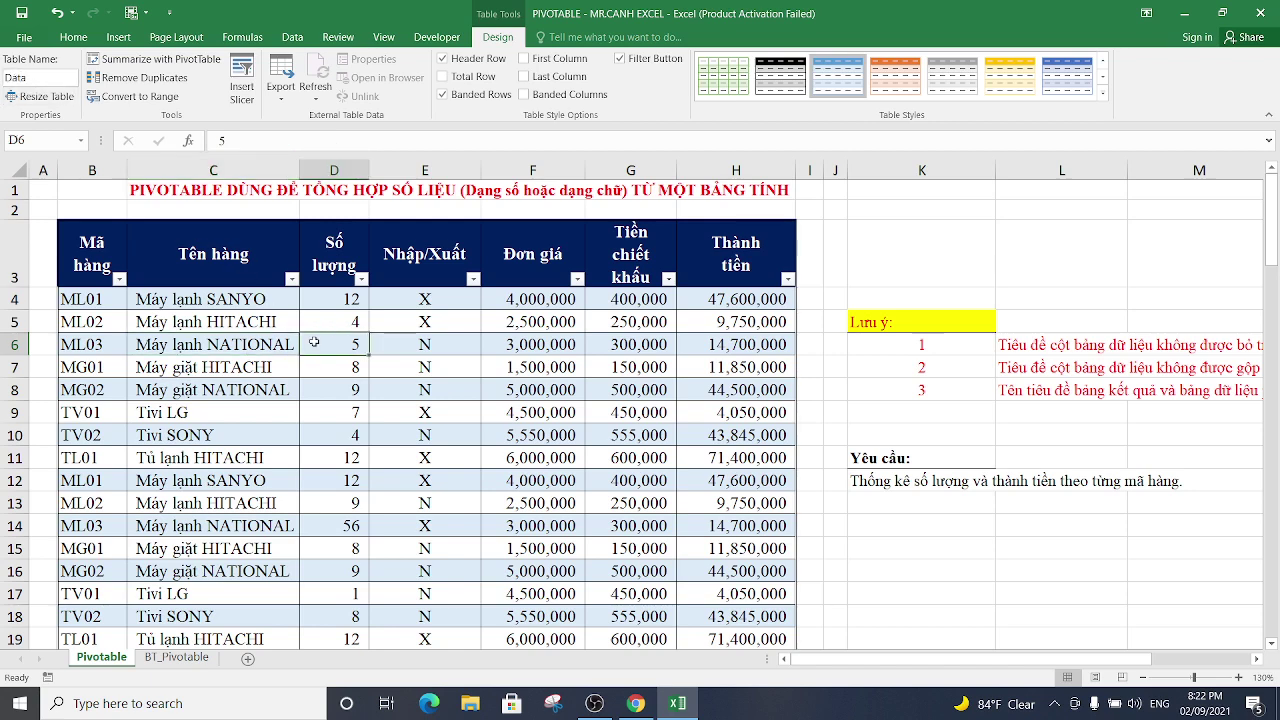
Create a PivotTable from the Data table on a new worksheet, Sheet3
click(118, 38)
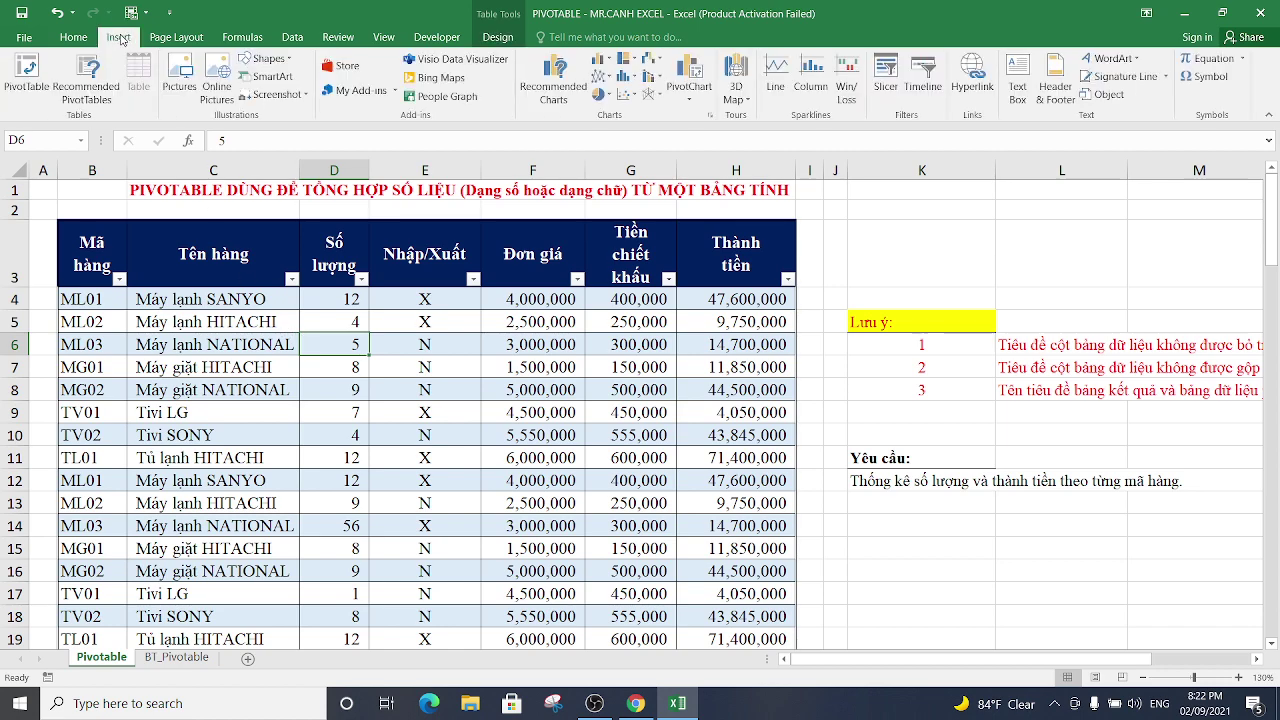
click(27, 75)
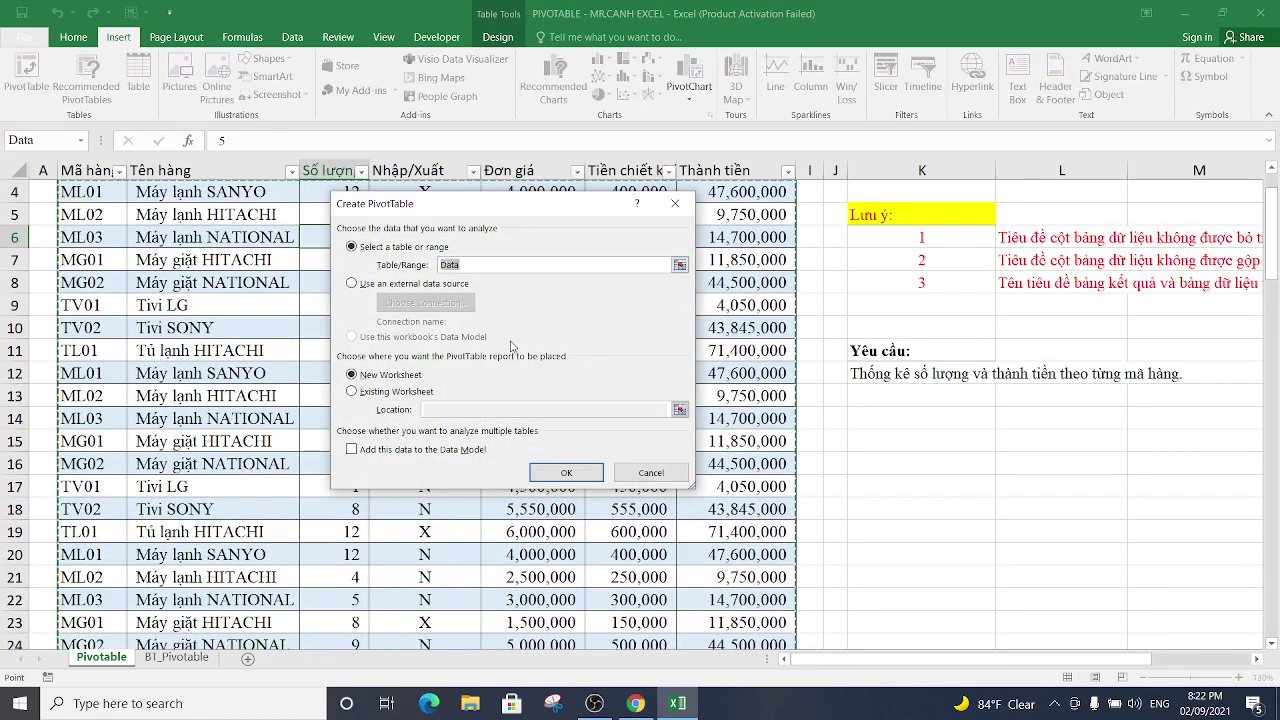
click(485, 265)
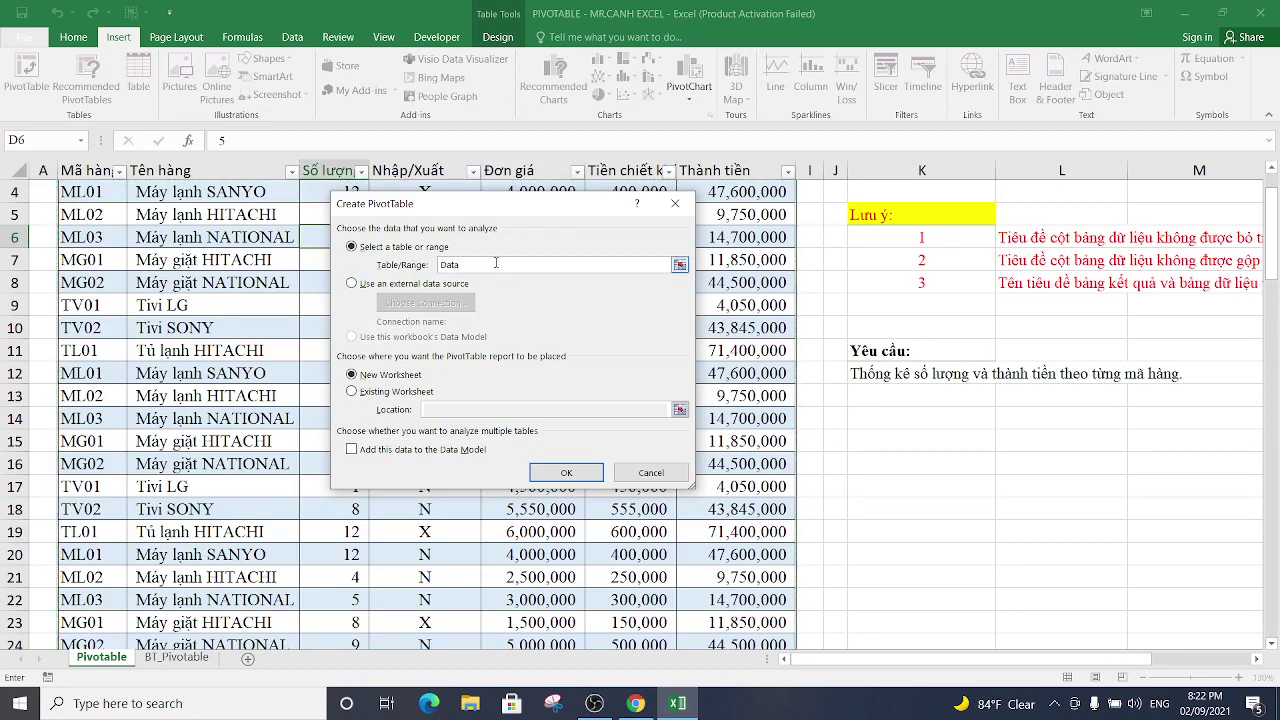
drag(495, 263, 425, 268)
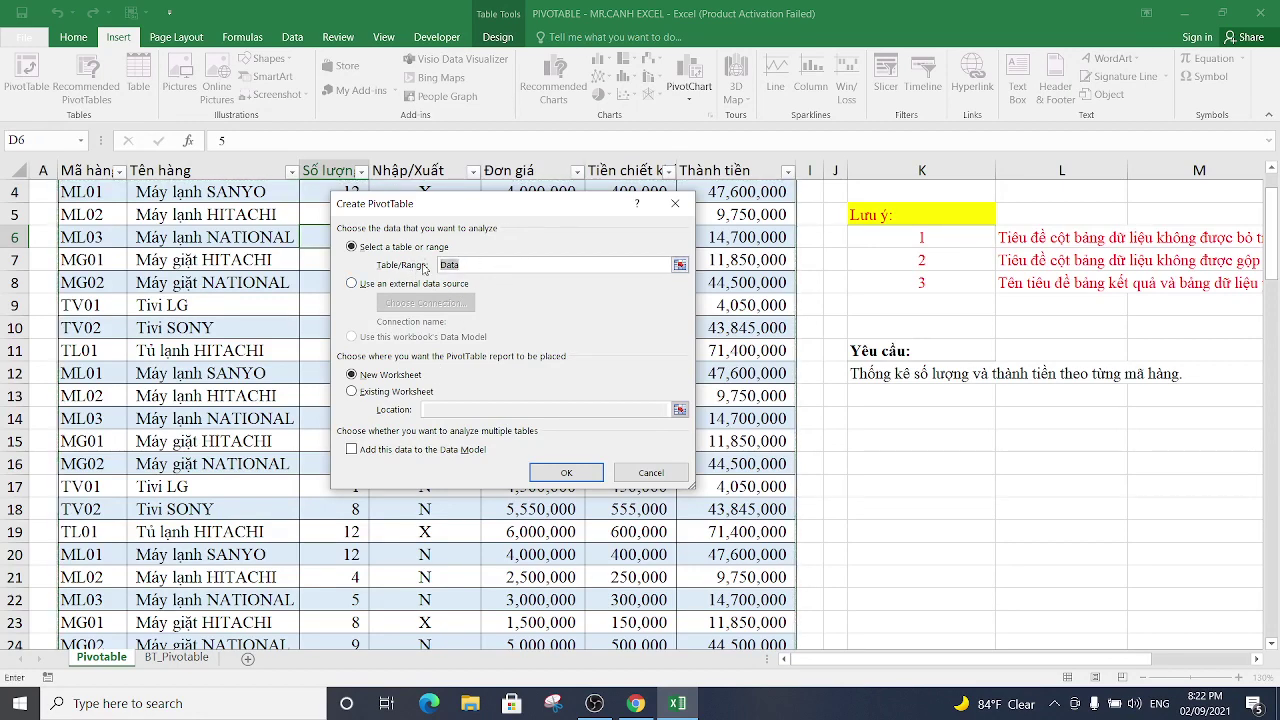
click(522, 265)
drag(500, 266, 438, 266)
click(566, 472)
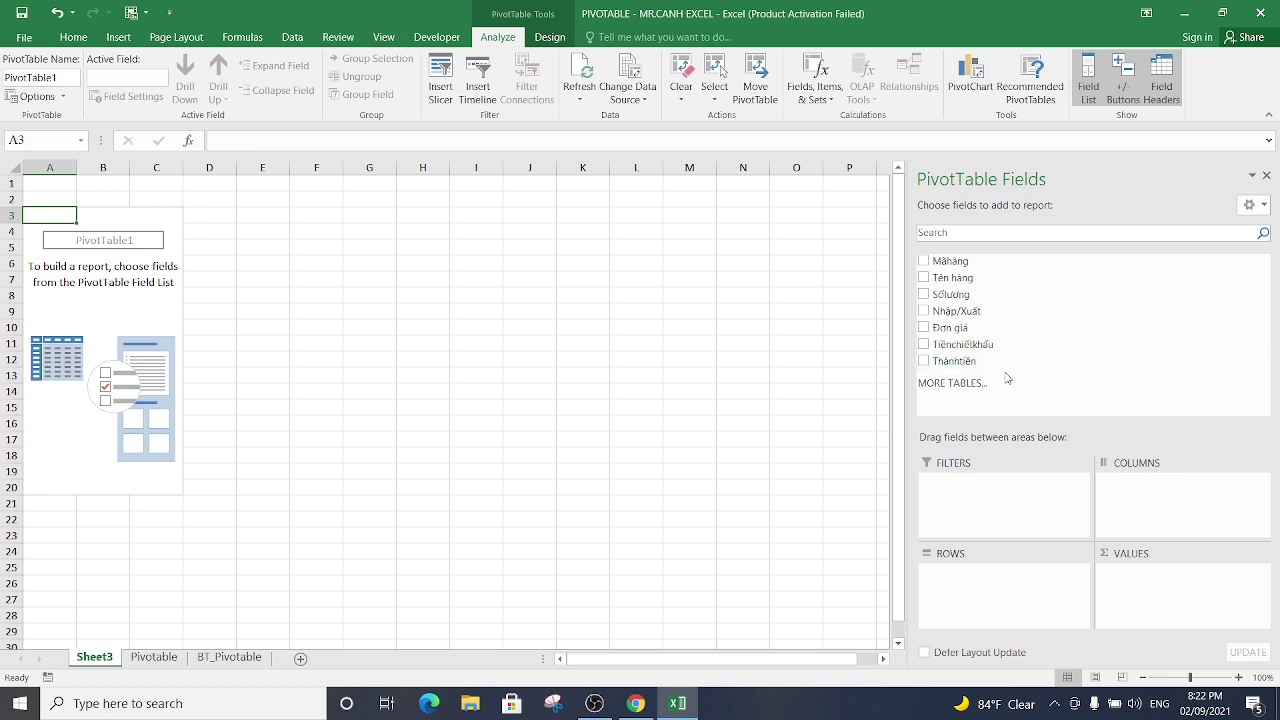
Put Mãhàng in Rows, and Sum of Sốlượng and Sum of Thànhtiền in Values
drag(962, 263, 1005, 590)
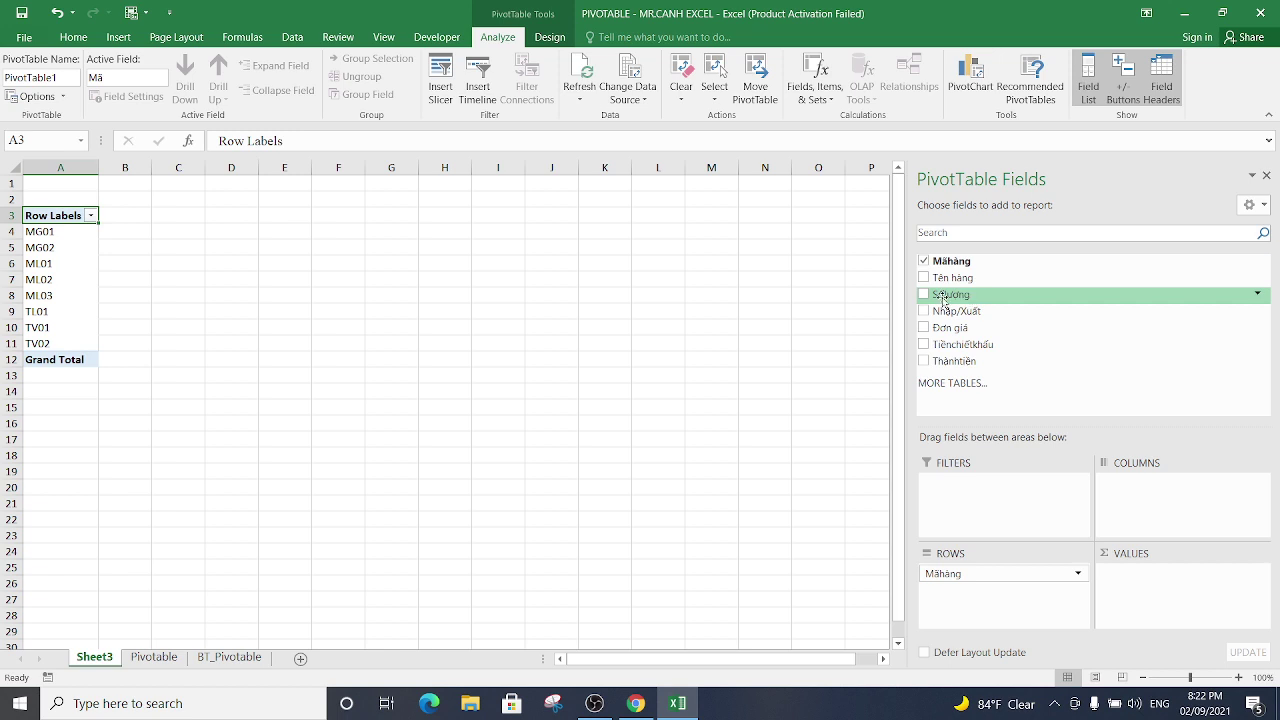
drag(955, 296, 1150, 588)
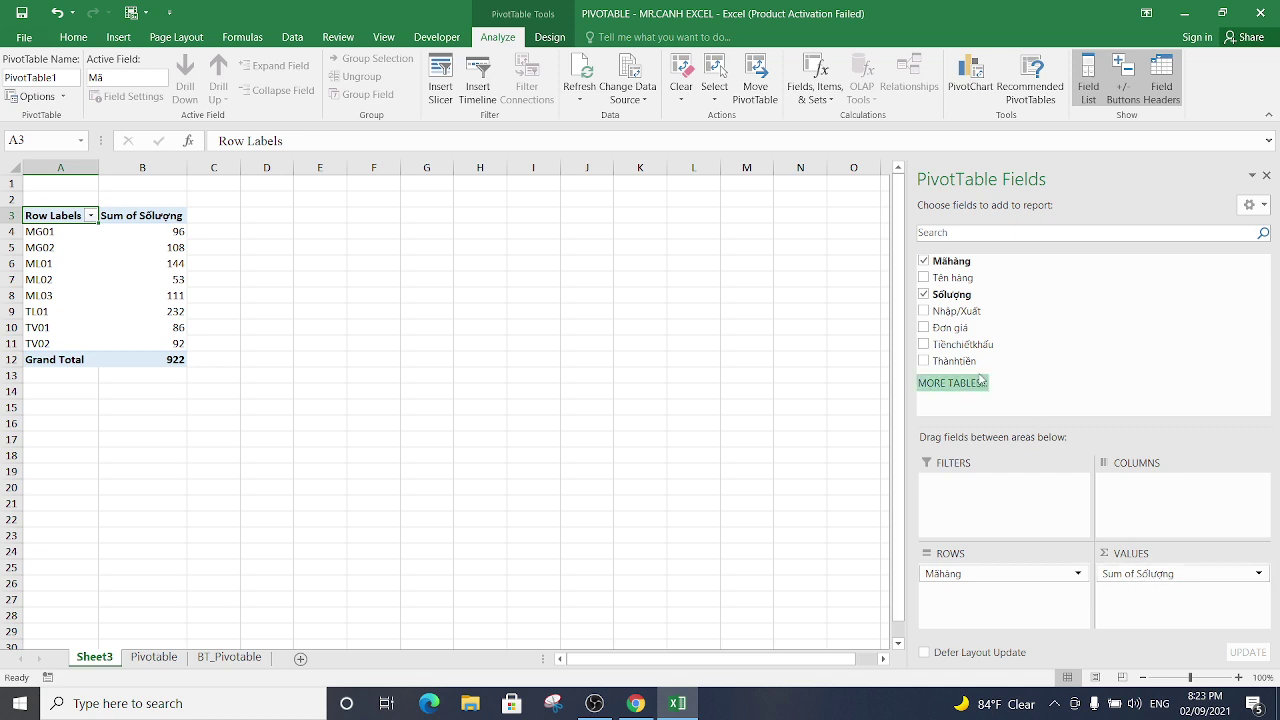
drag(955, 361, 1153, 614)
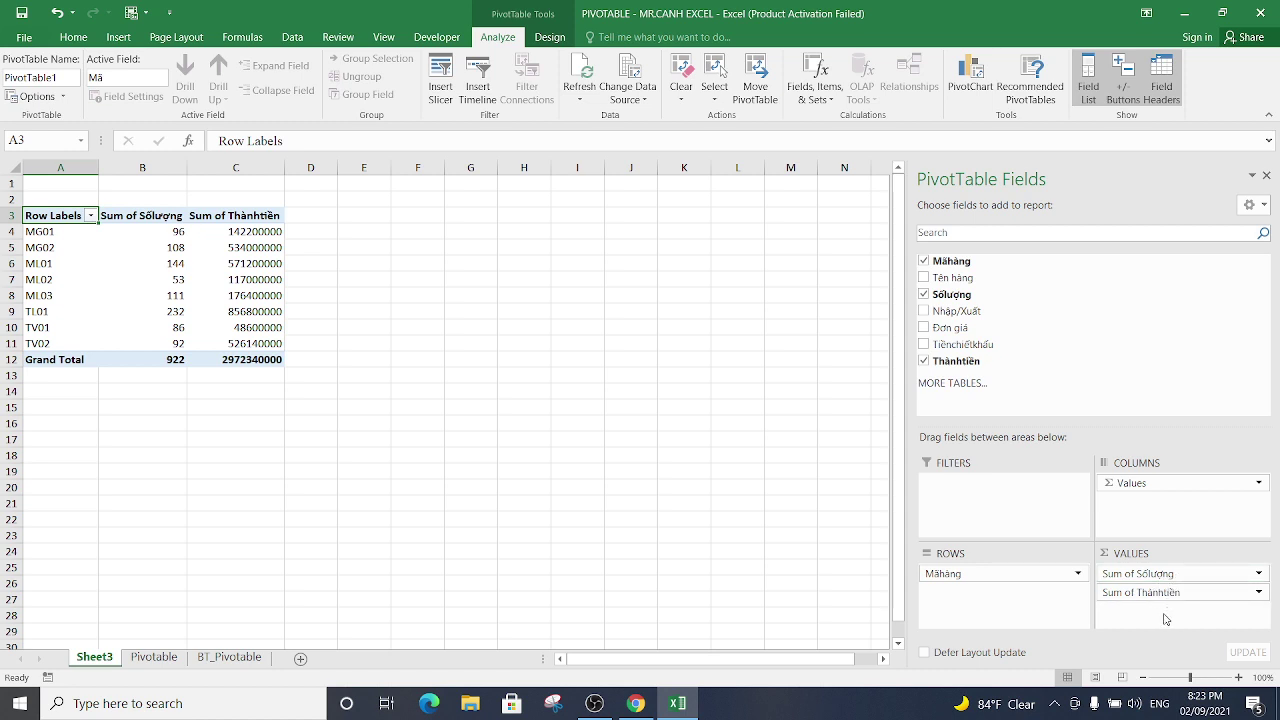
click(924, 294)
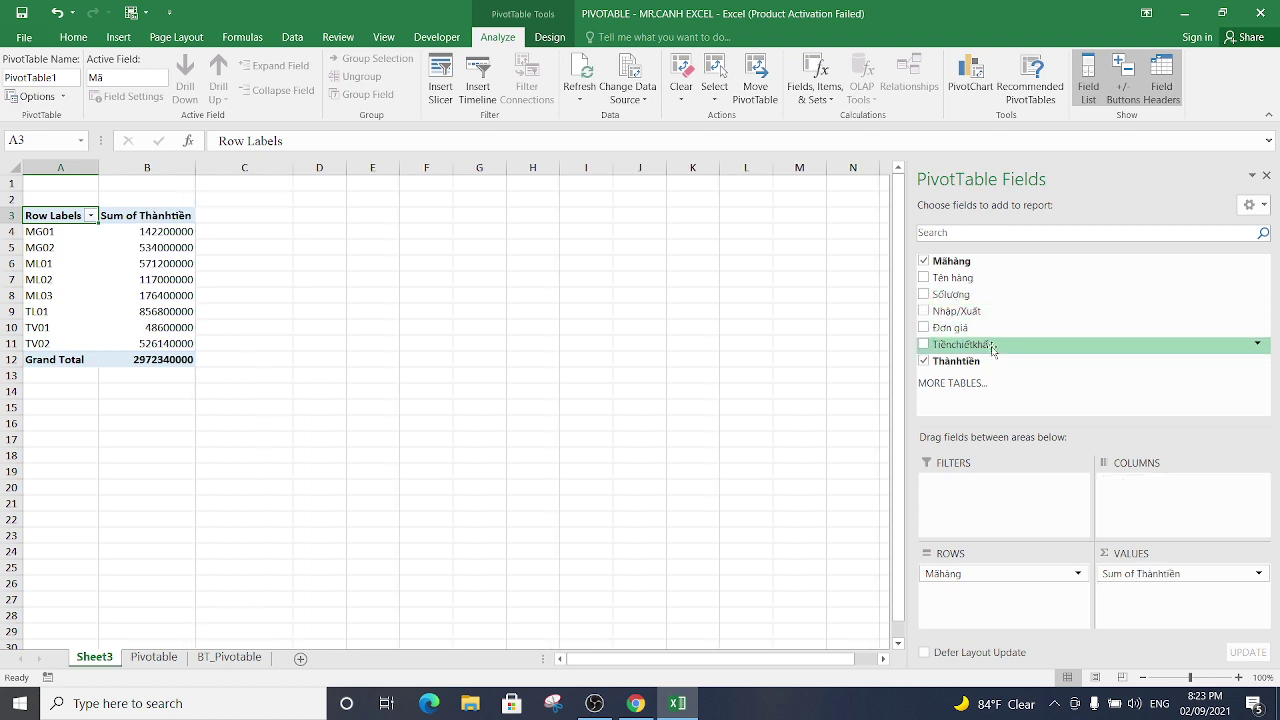
click(924, 294)
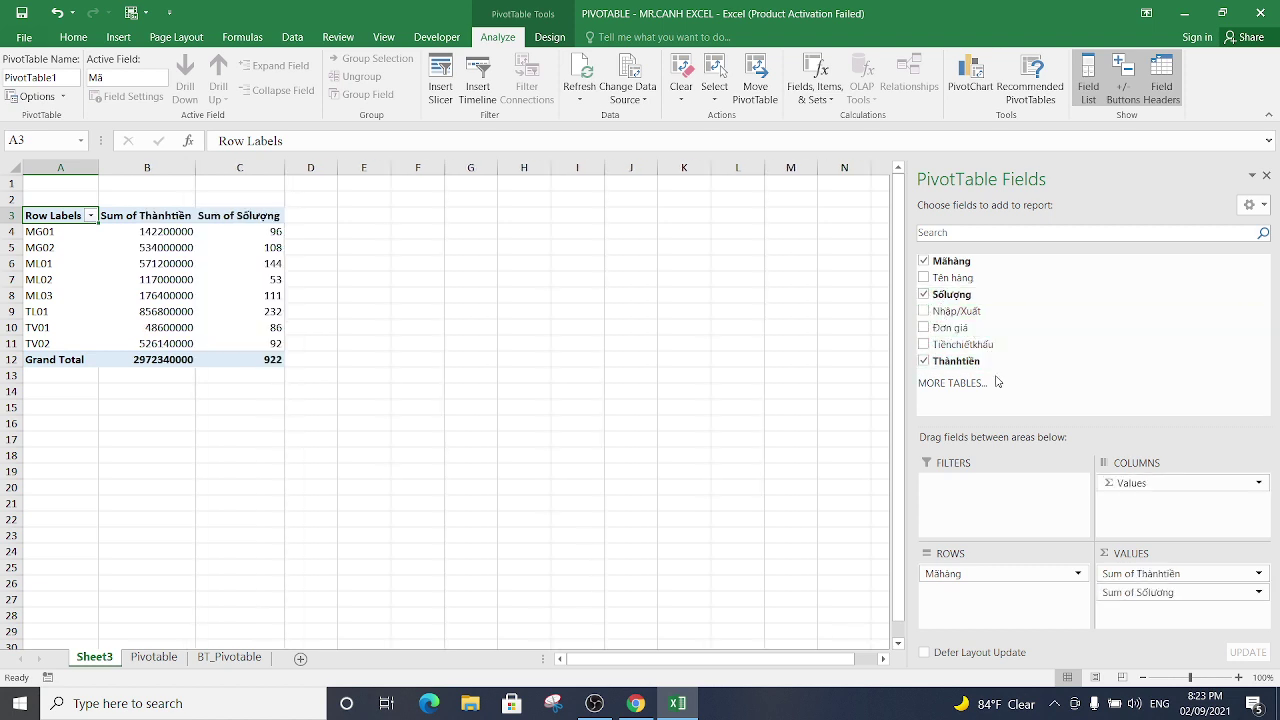
click(255, 441)
click(222, 279)
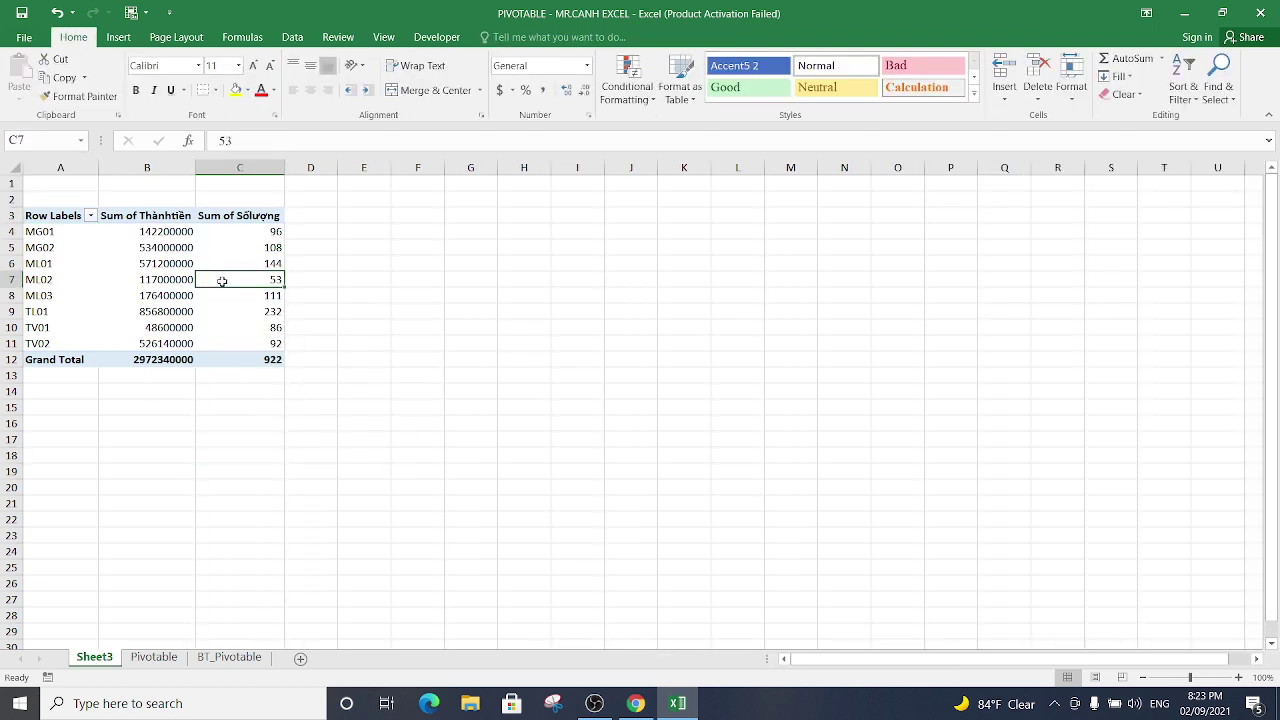
click(131, 281)
click(240, 279)
click(246, 232)
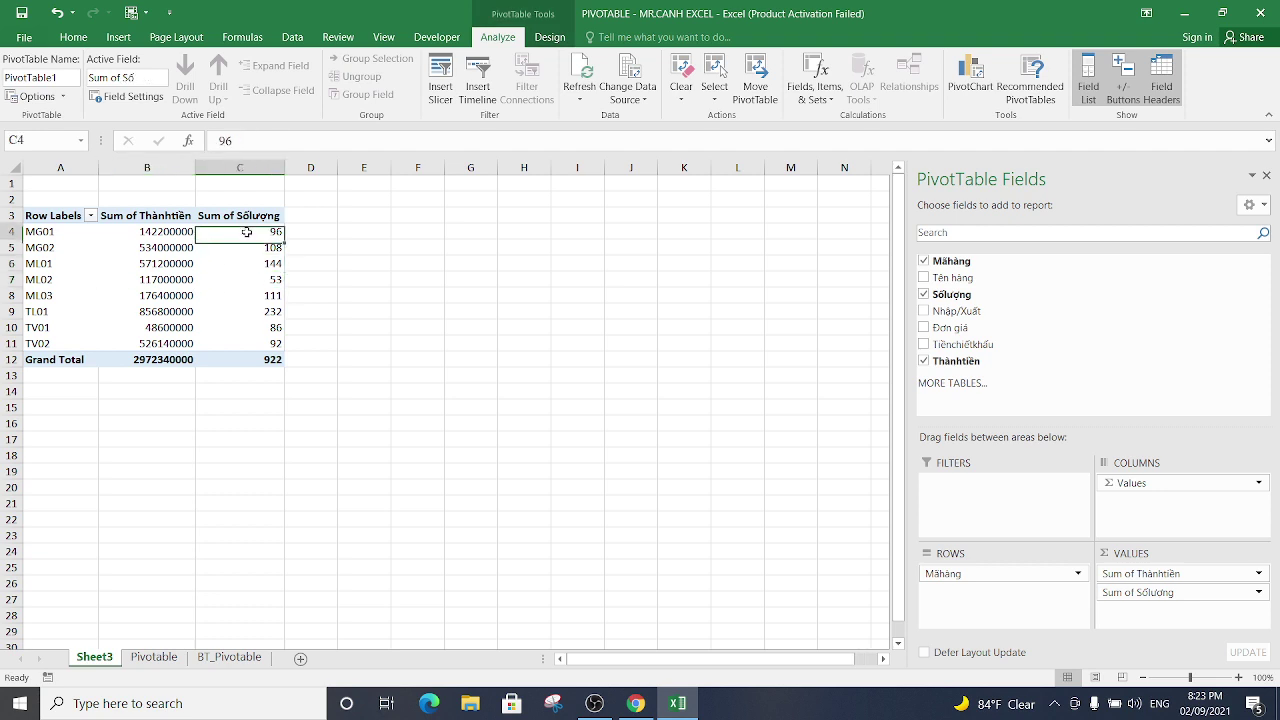
click(145, 248)
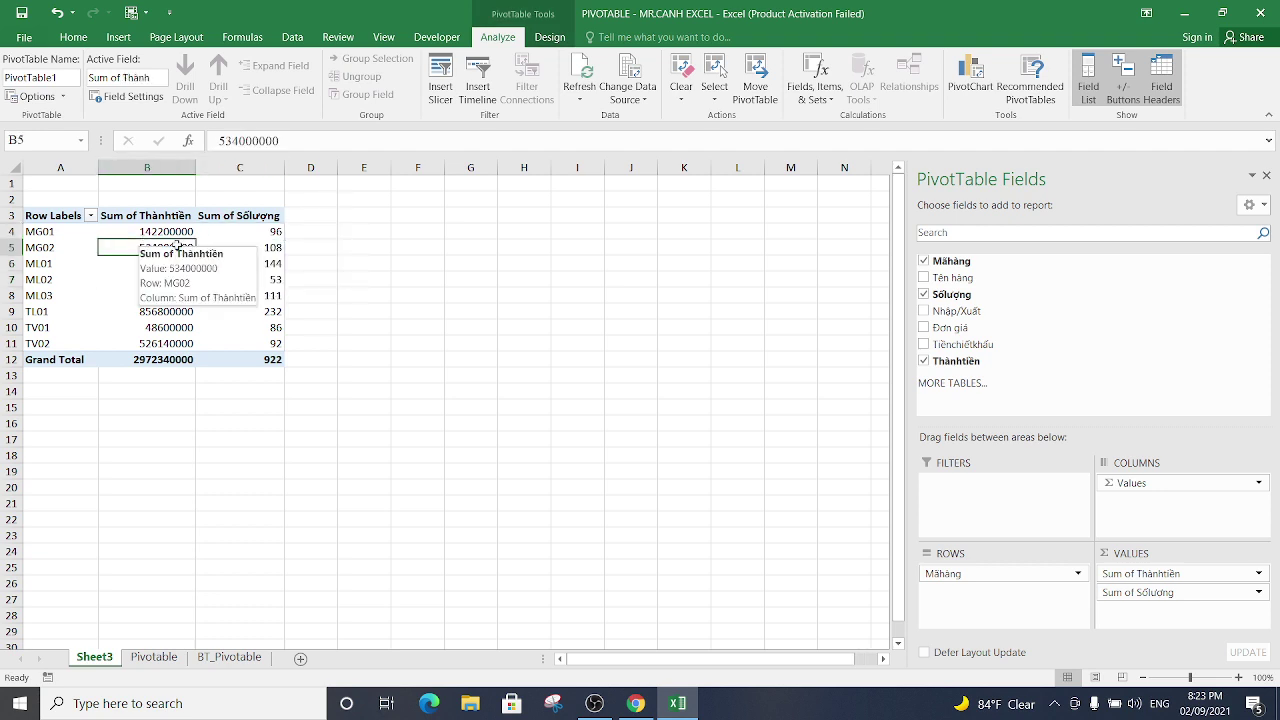
click(243, 247)
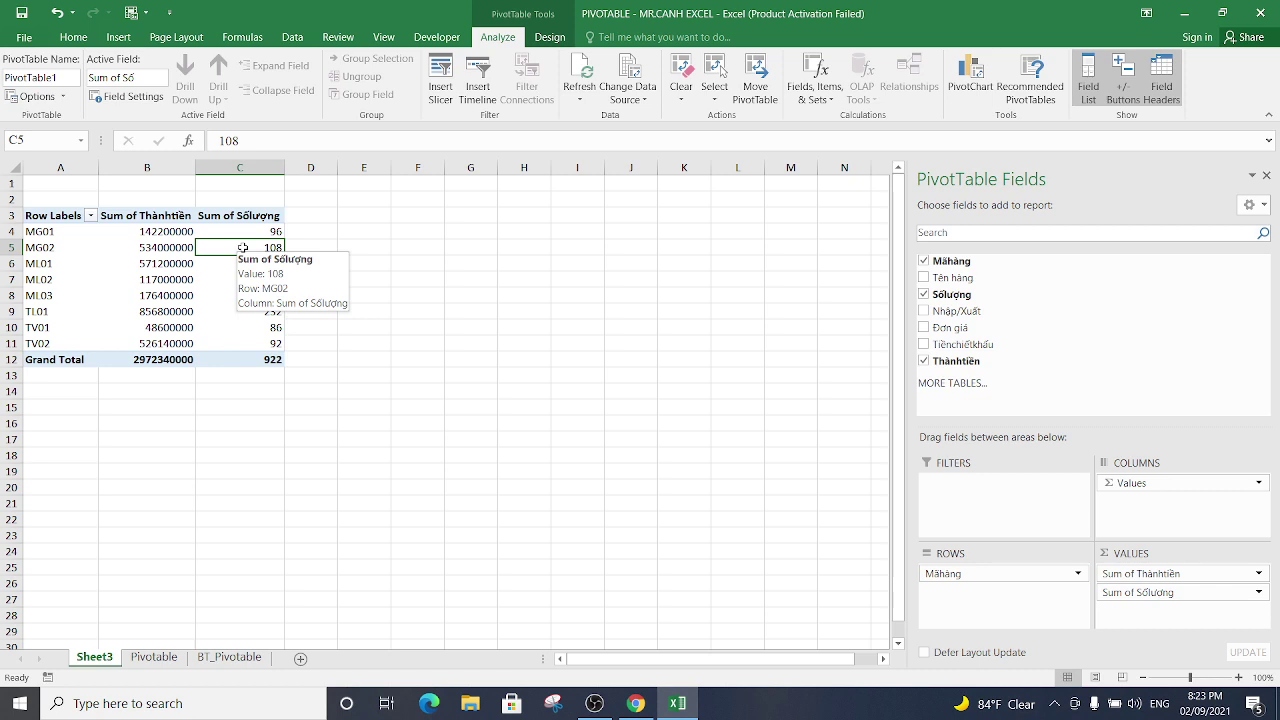
click(159, 248)
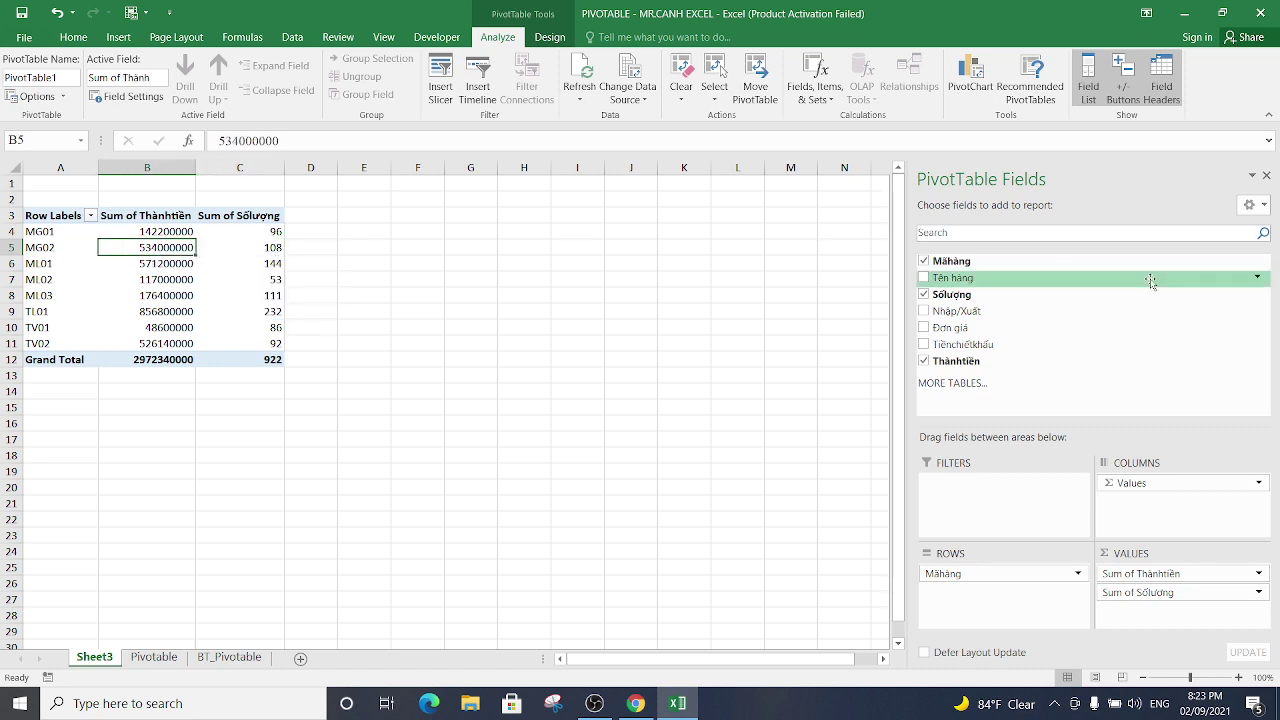
click(1083, 361)
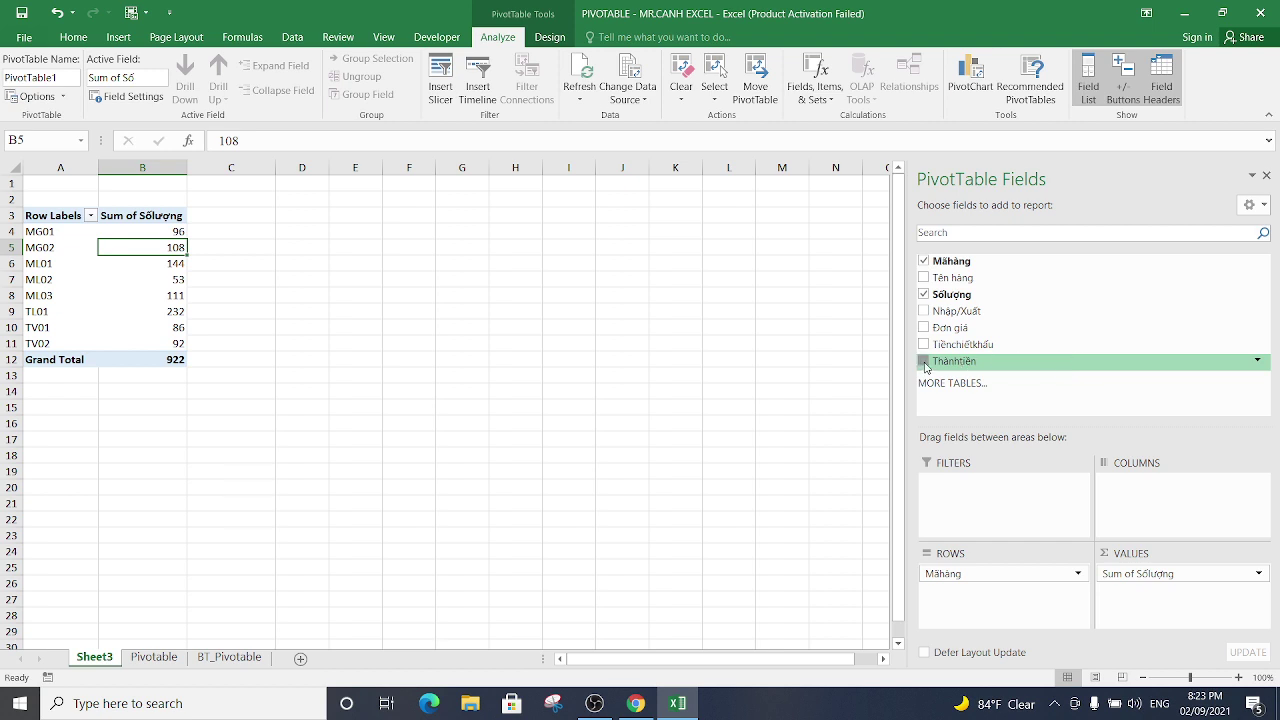
click(923, 361)
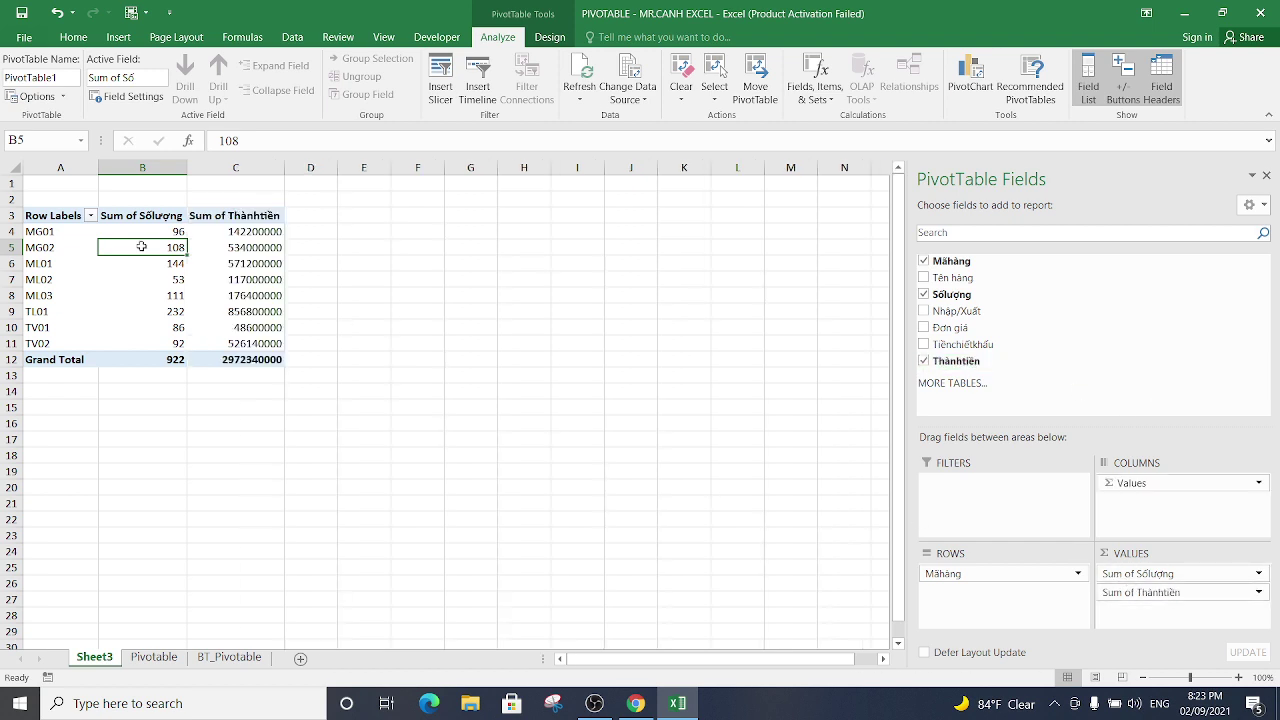
click(227, 246)
click(149, 246)
click(245, 247)
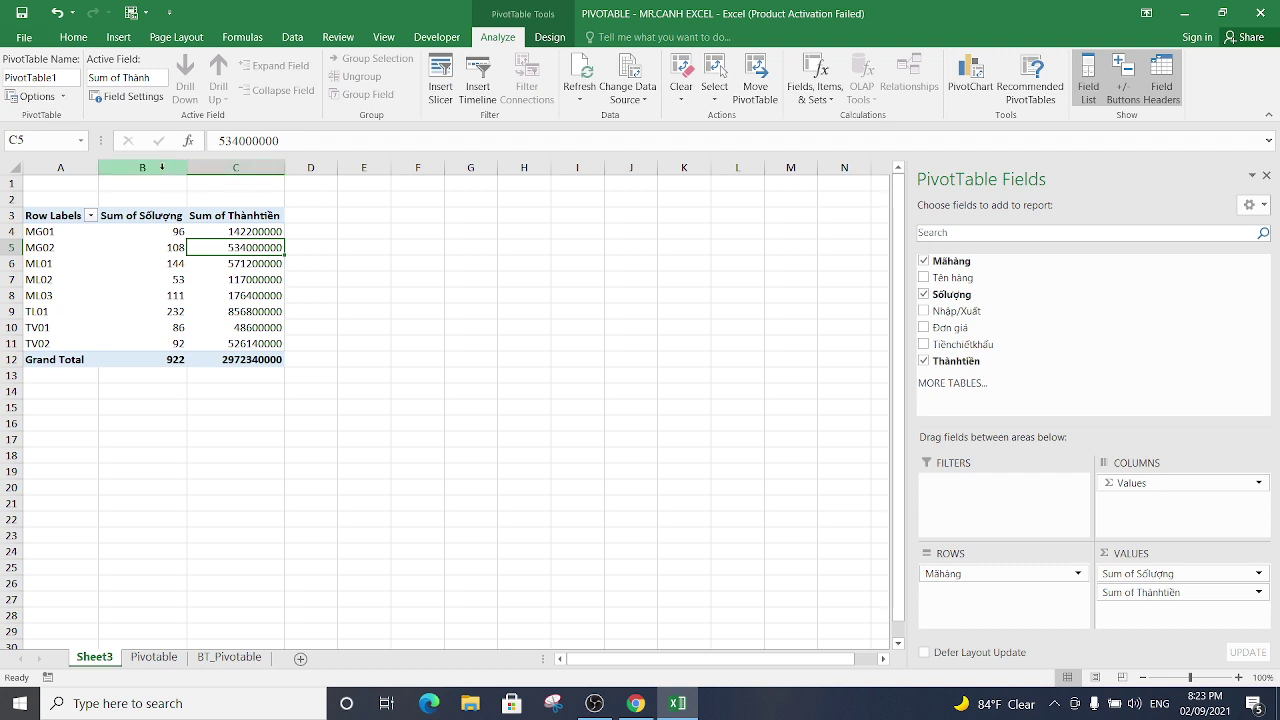
click(220, 279)
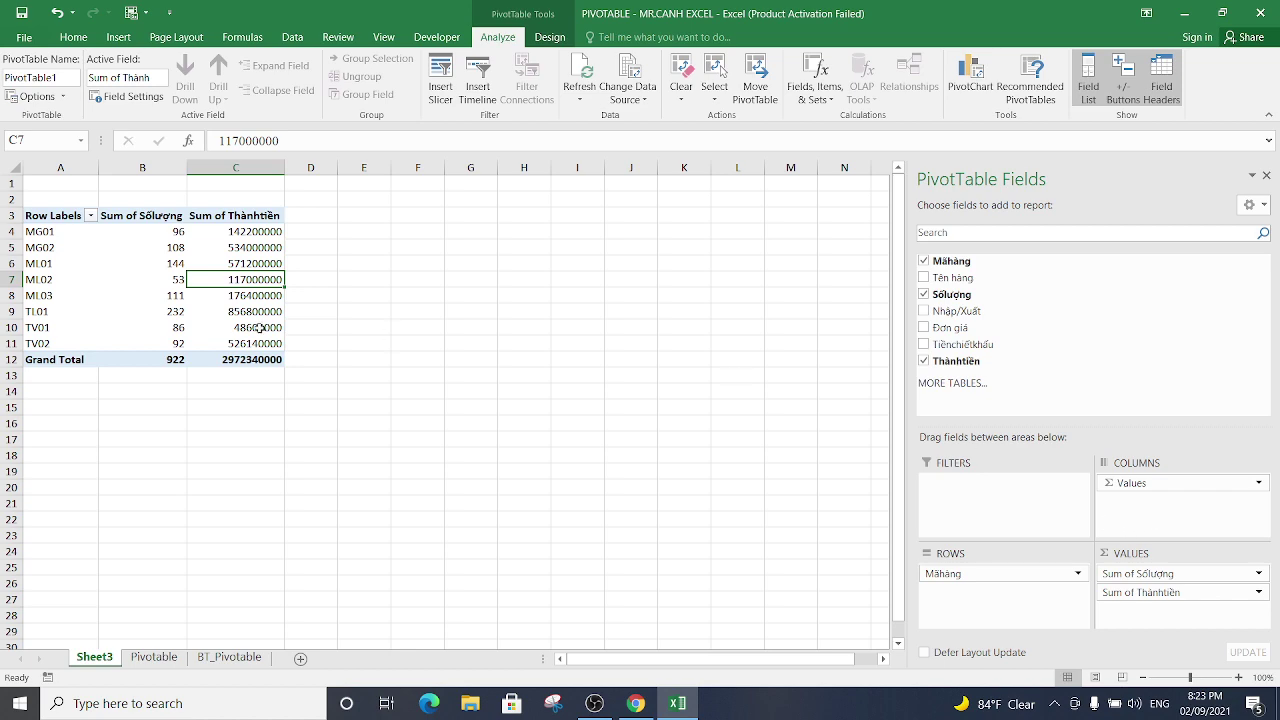
click(236, 361)
drag(160, 359, 240, 359)
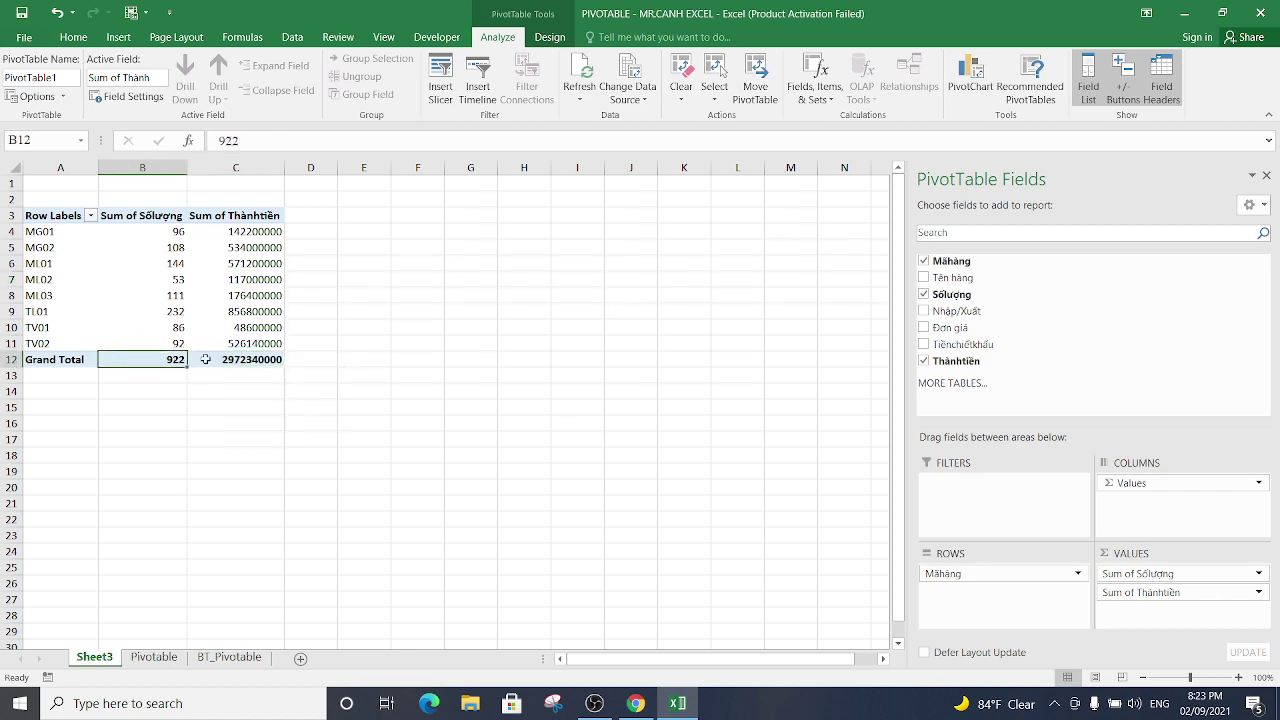
click(154, 657)
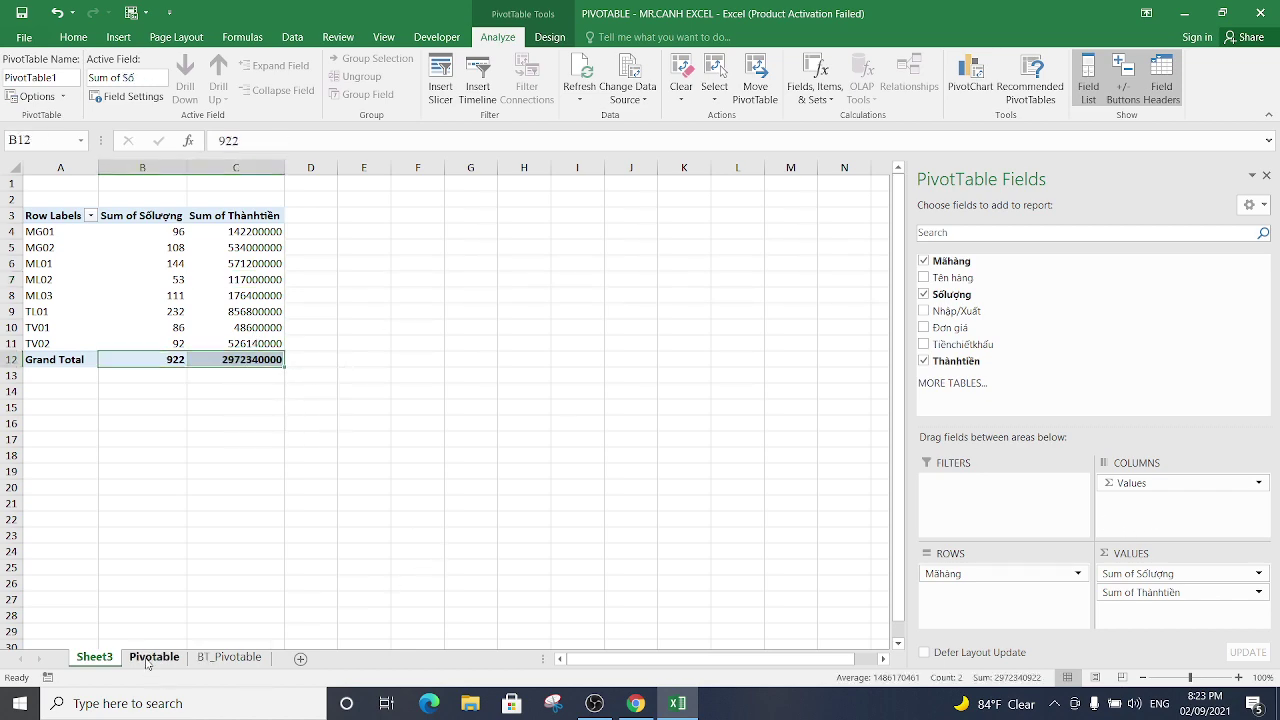
scroll(388, 445, down, 5)
click(346, 333)
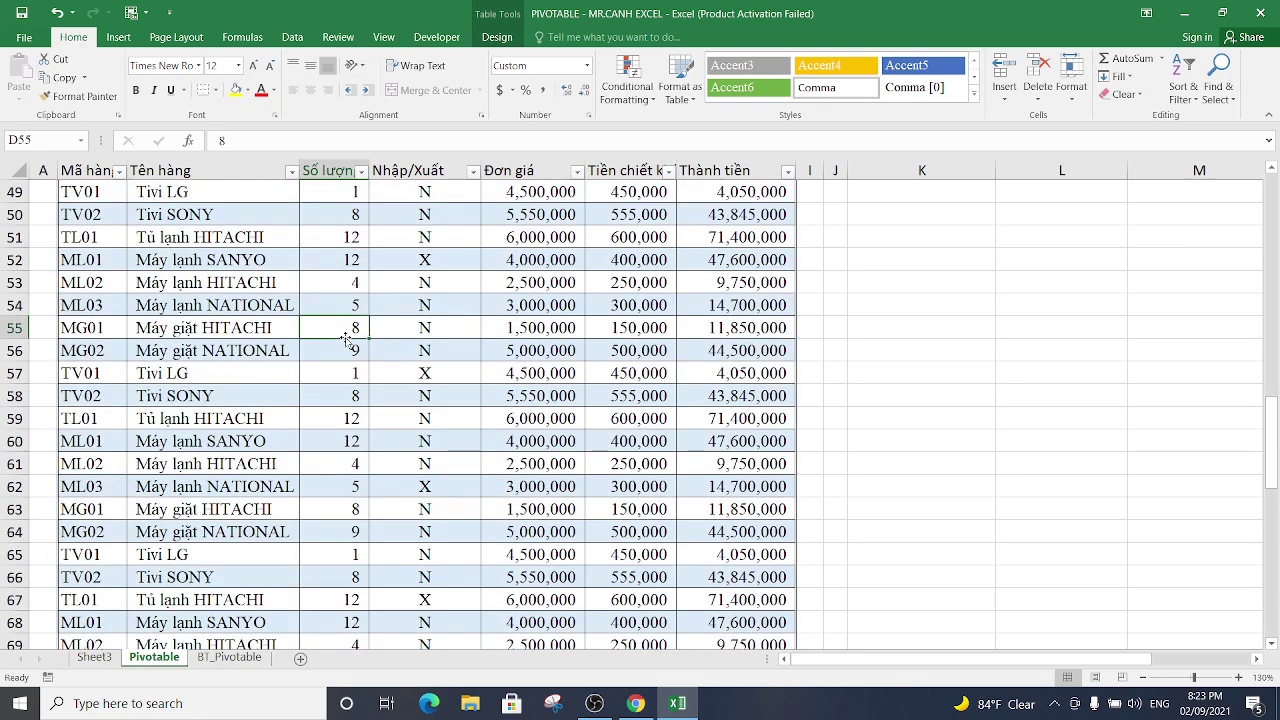
key(ctrl+Down)
scroll(390, 500, down, 3)
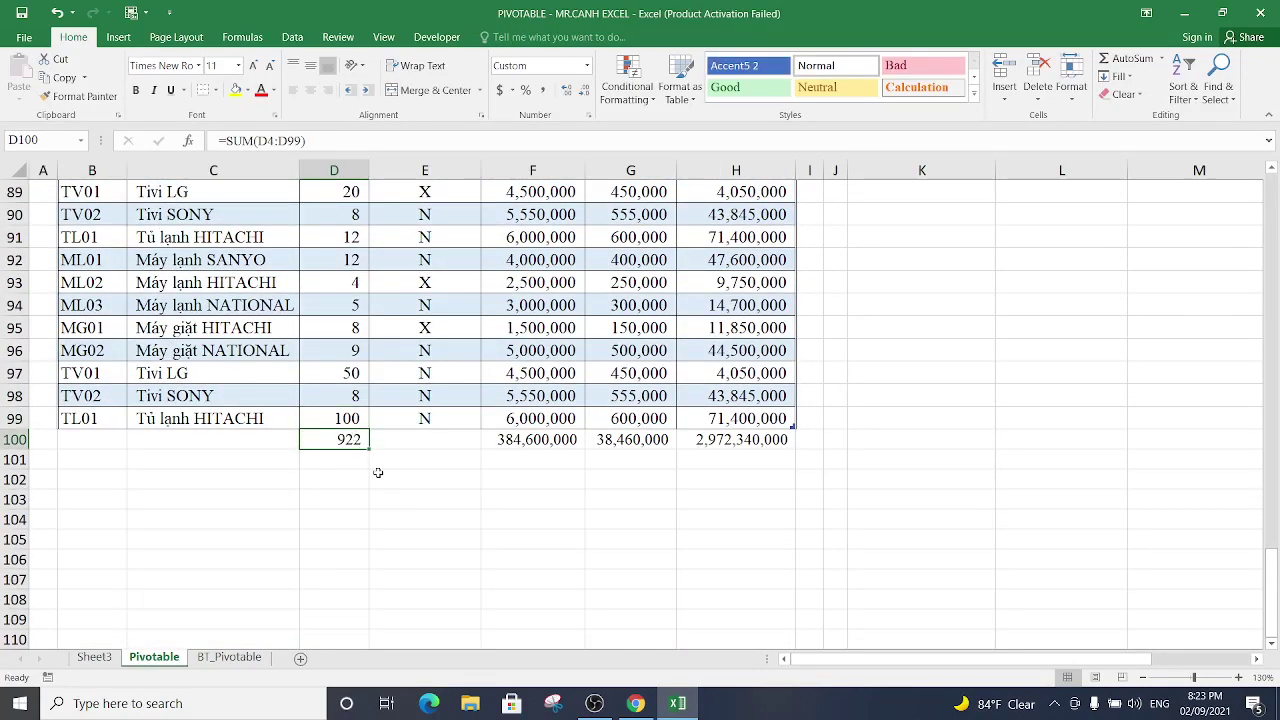
click(94, 657)
click(155, 361)
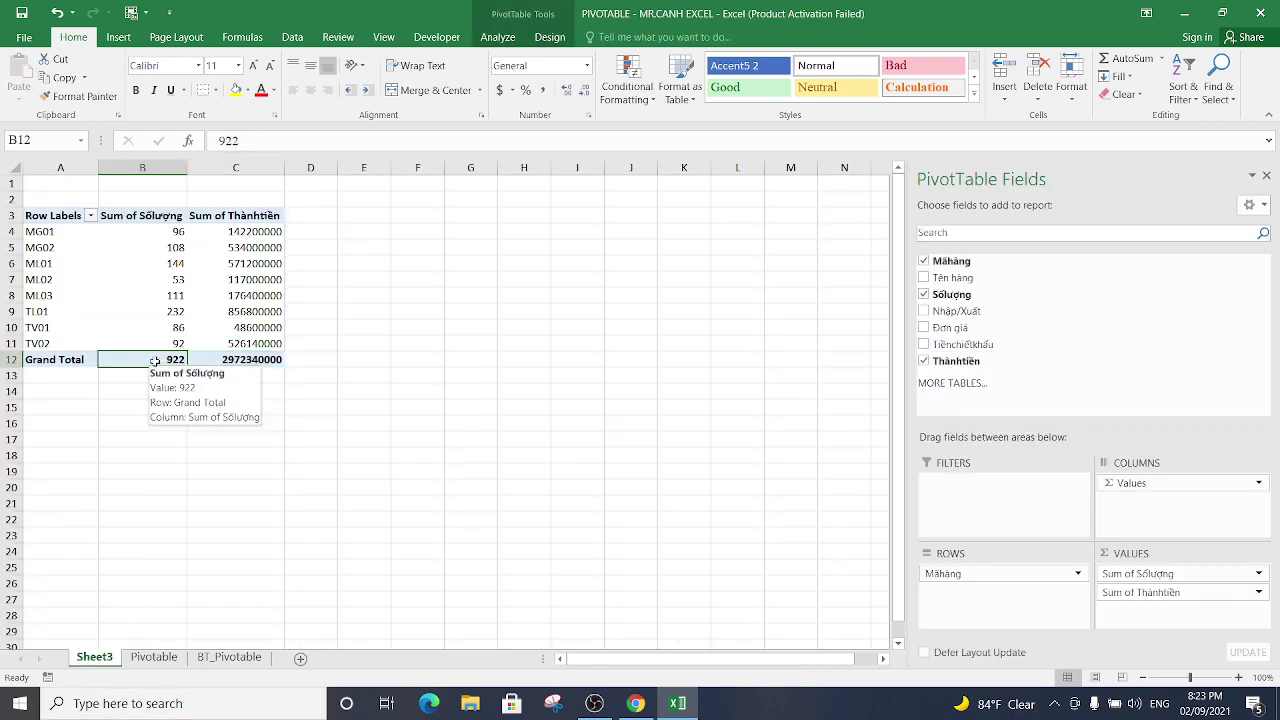
click(229, 279)
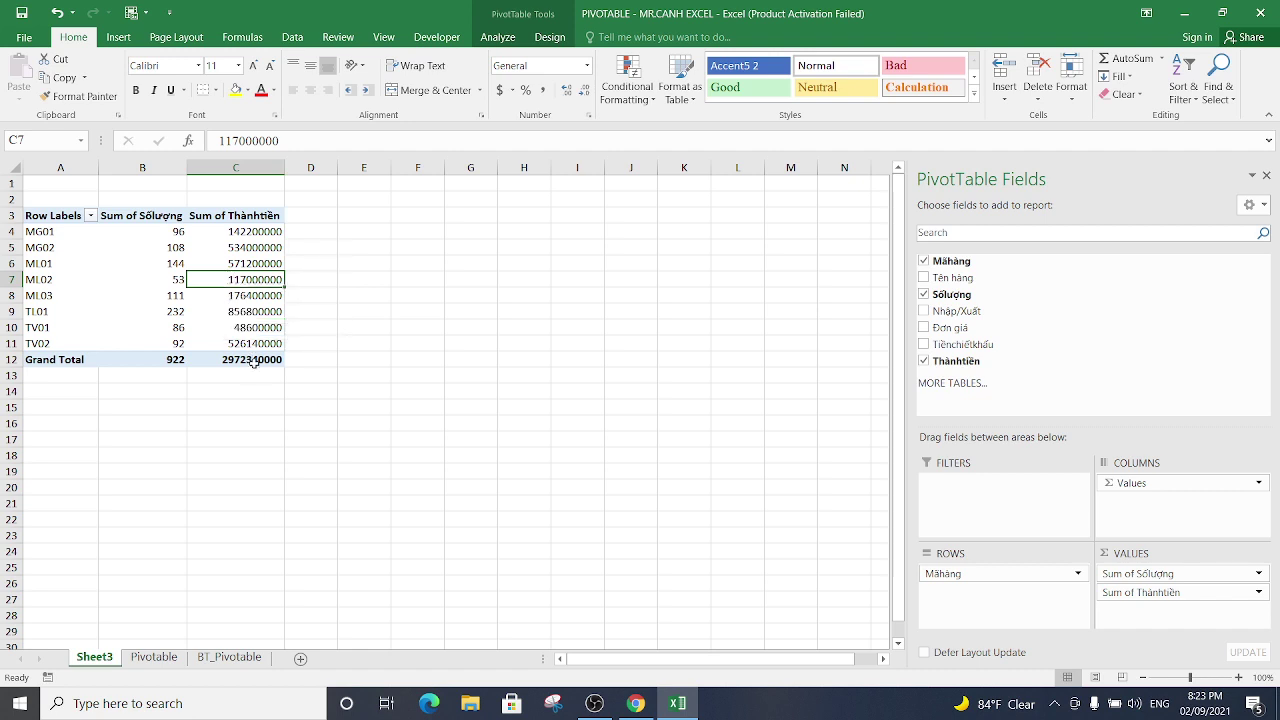
drag(172, 236, 240, 359)
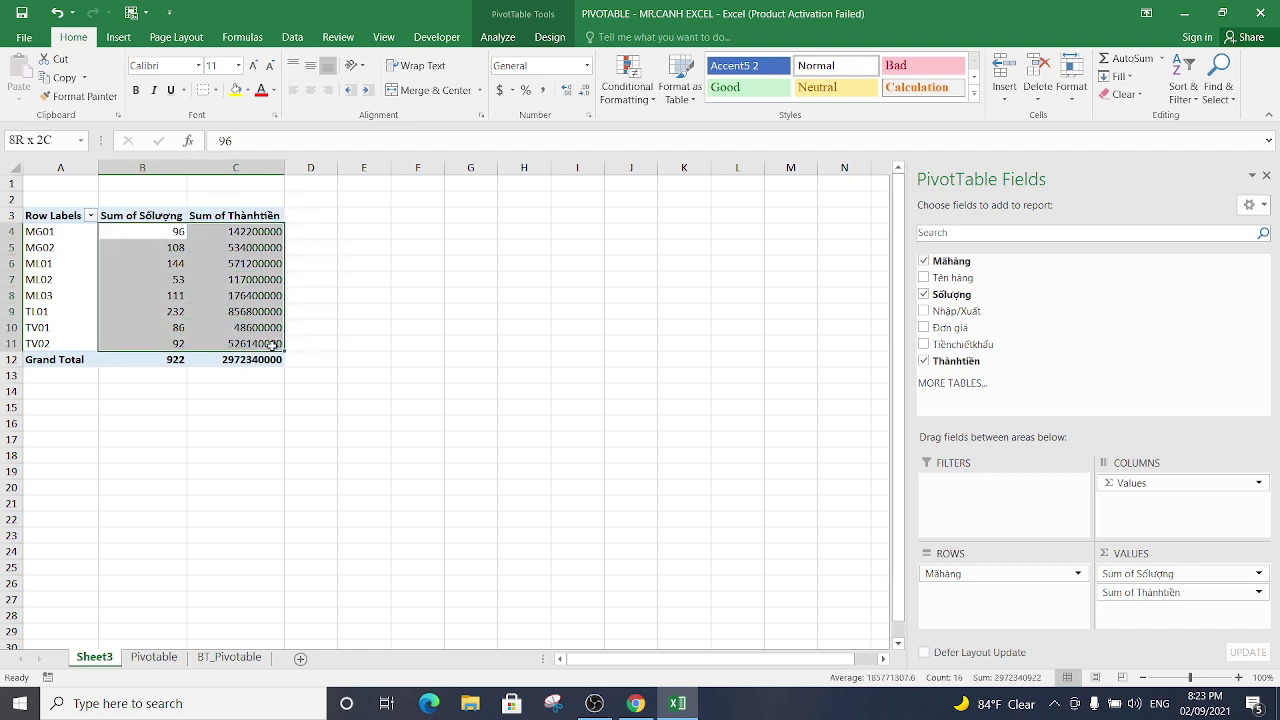
Apply Comma Style with no decimals to the pivot values and check the Grand Totals
click(543, 90)
click(585, 91)
click(585, 91)
click(417, 327)
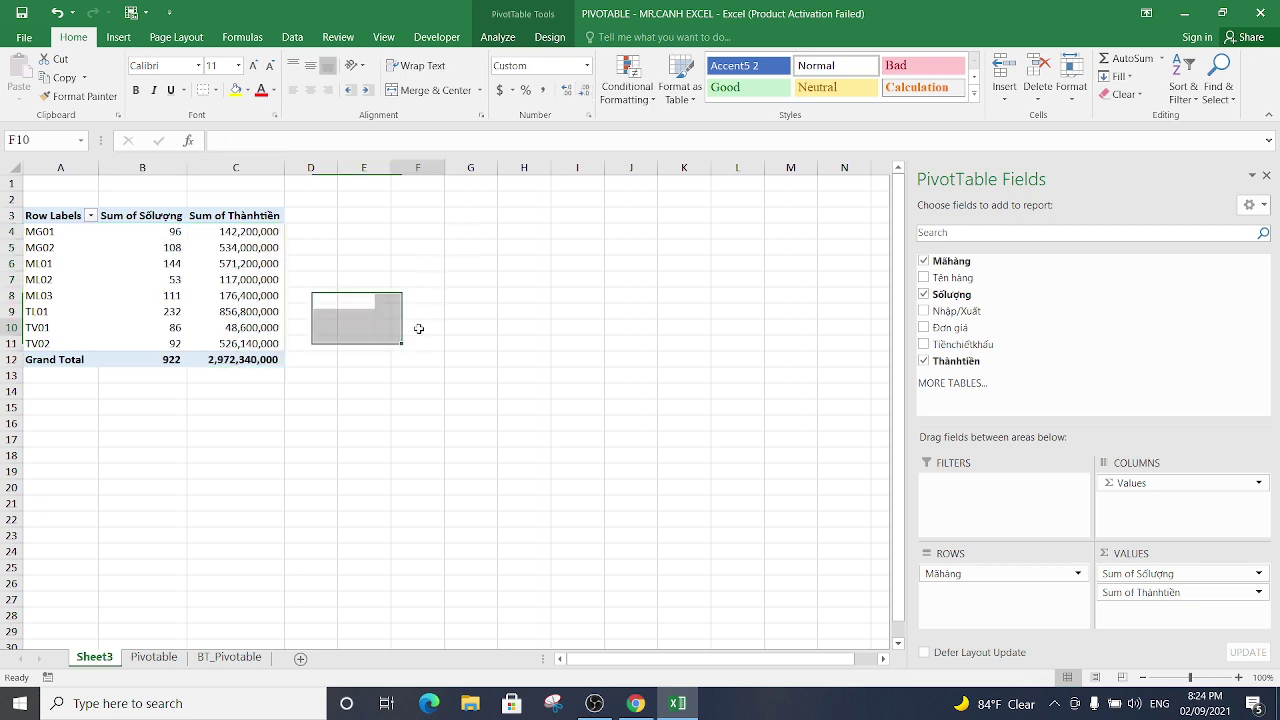
click(160, 360)
click(244, 362)
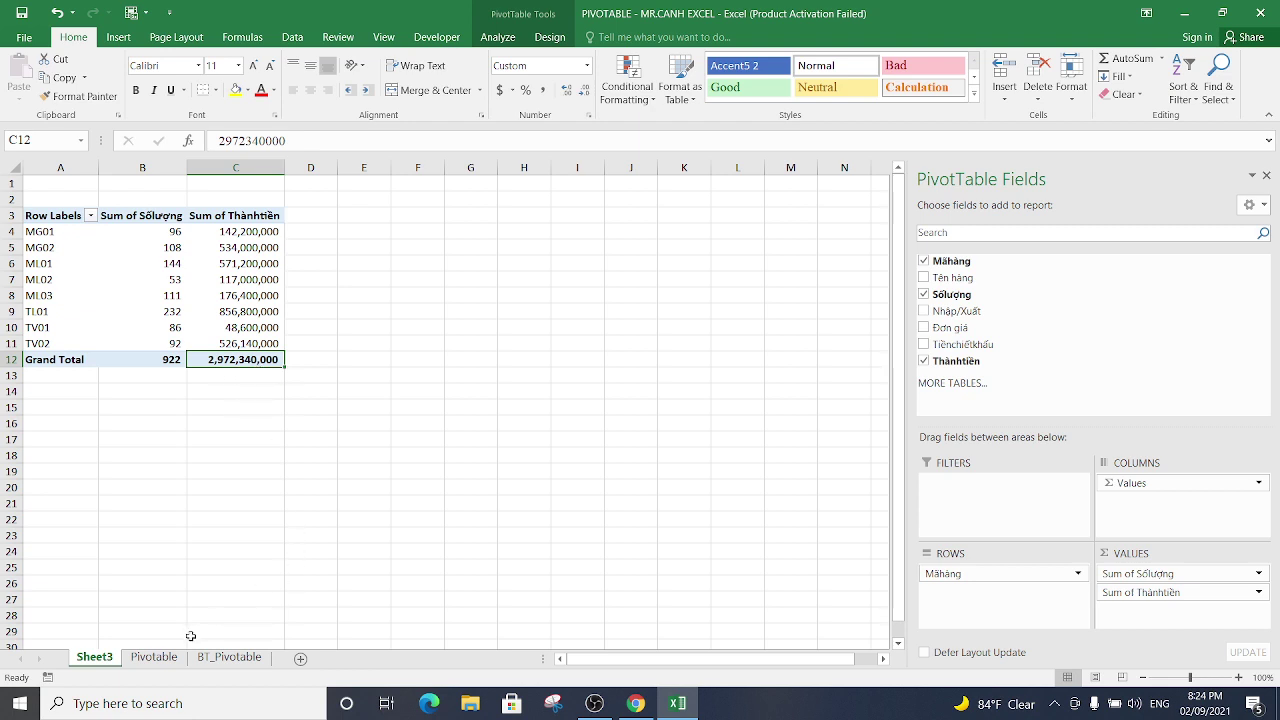
Compare against the source total in H100, then select the PivotTable A3:C12
click(154, 657)
click(743, 444)
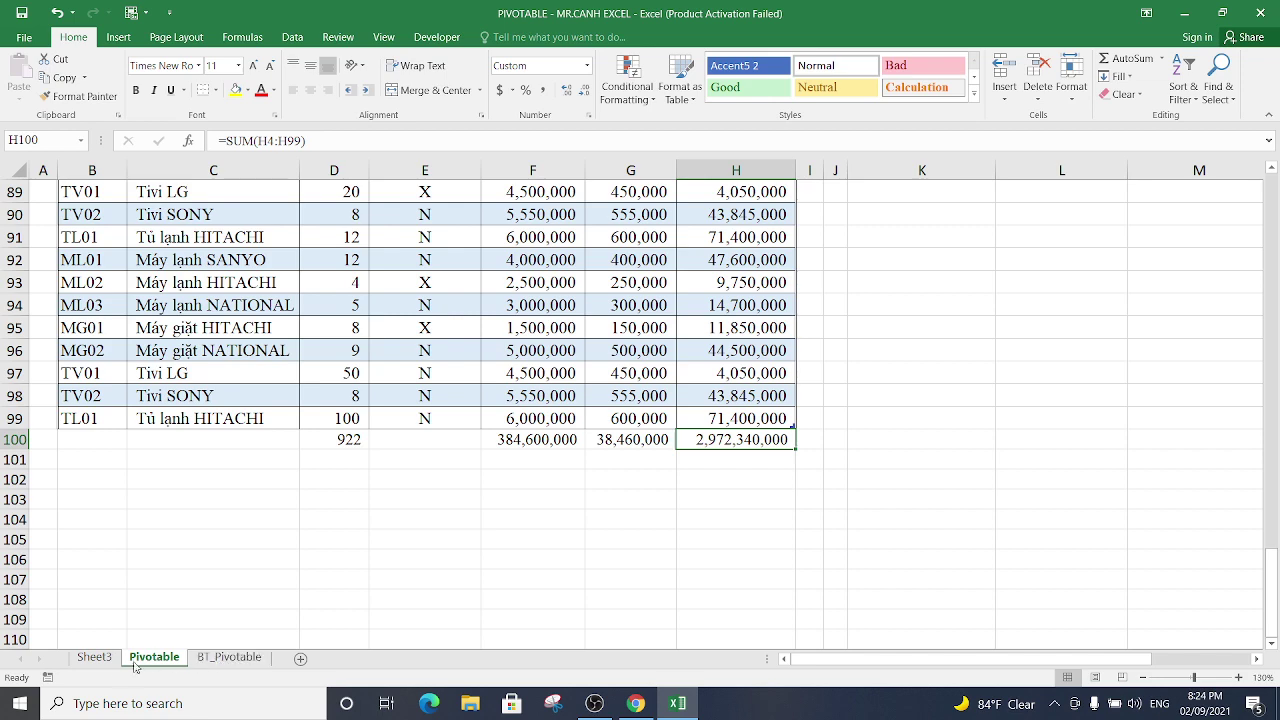
click(95, 657)
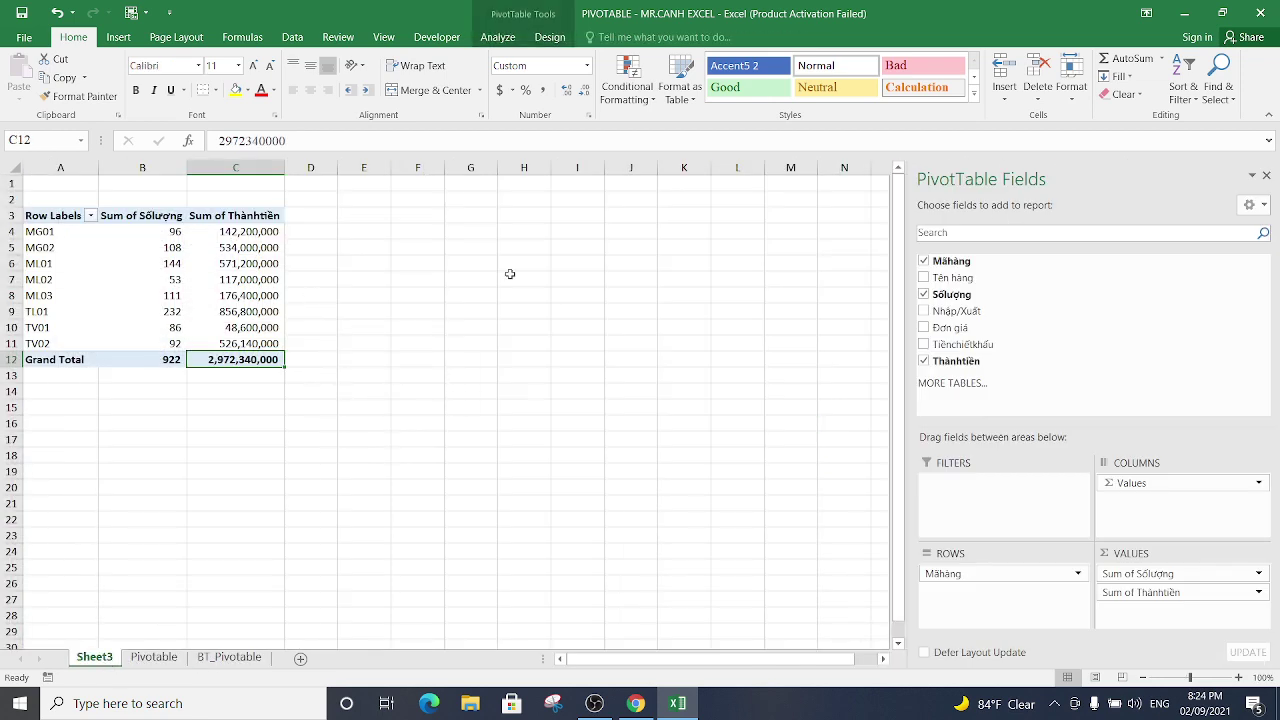
click(247, 293)
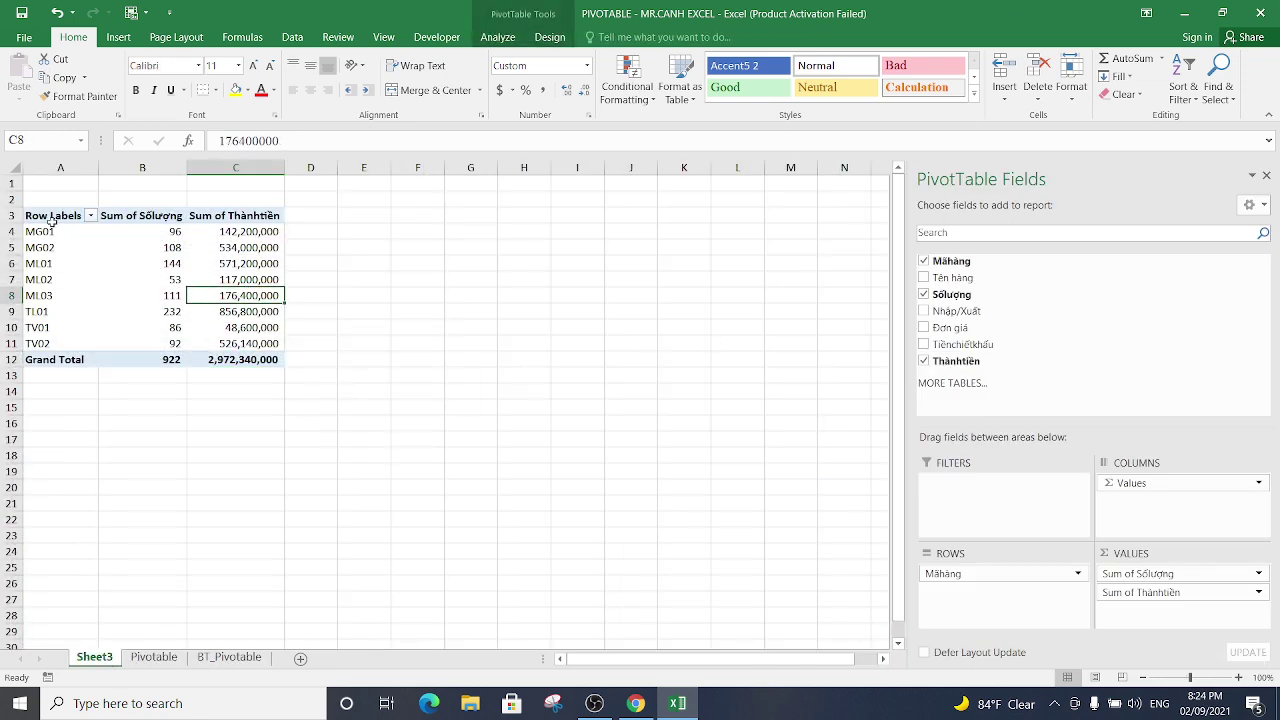
drag(52, 221, 232, 355)
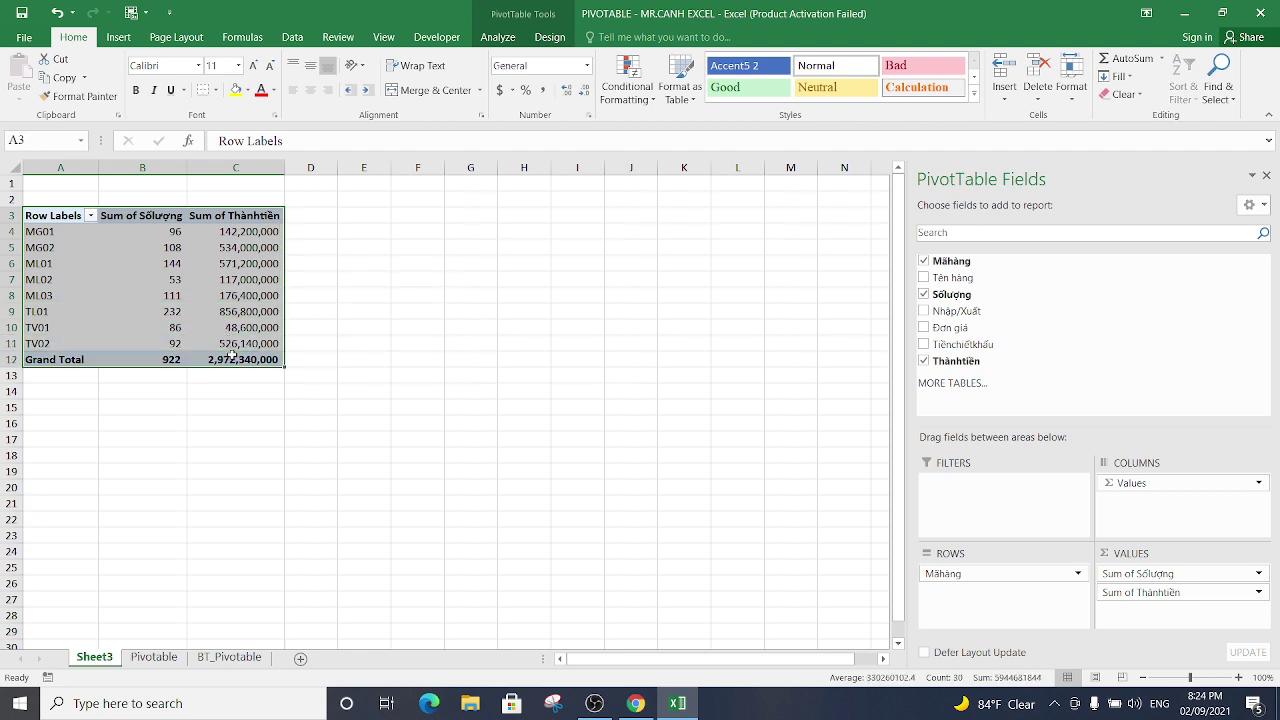
Give the PivotTable an outline border and inside vertical lines via Format Cells
right_click(191, 276)
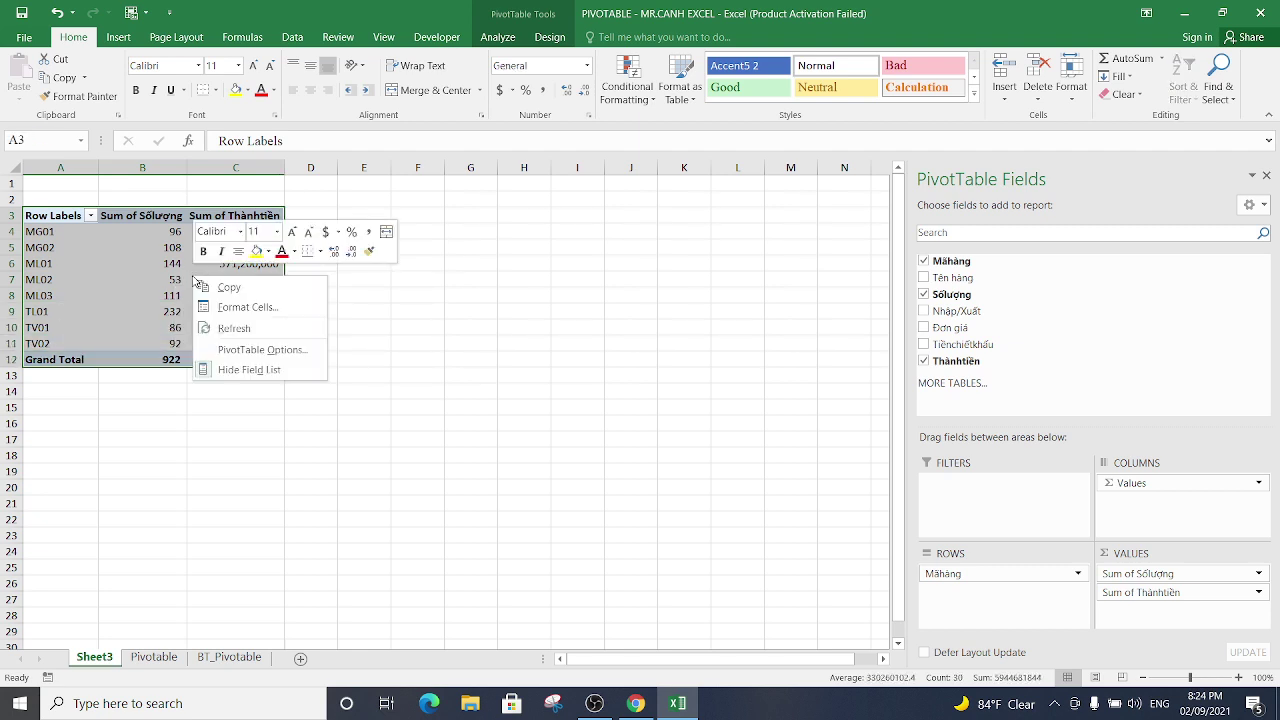
click(252, 308)
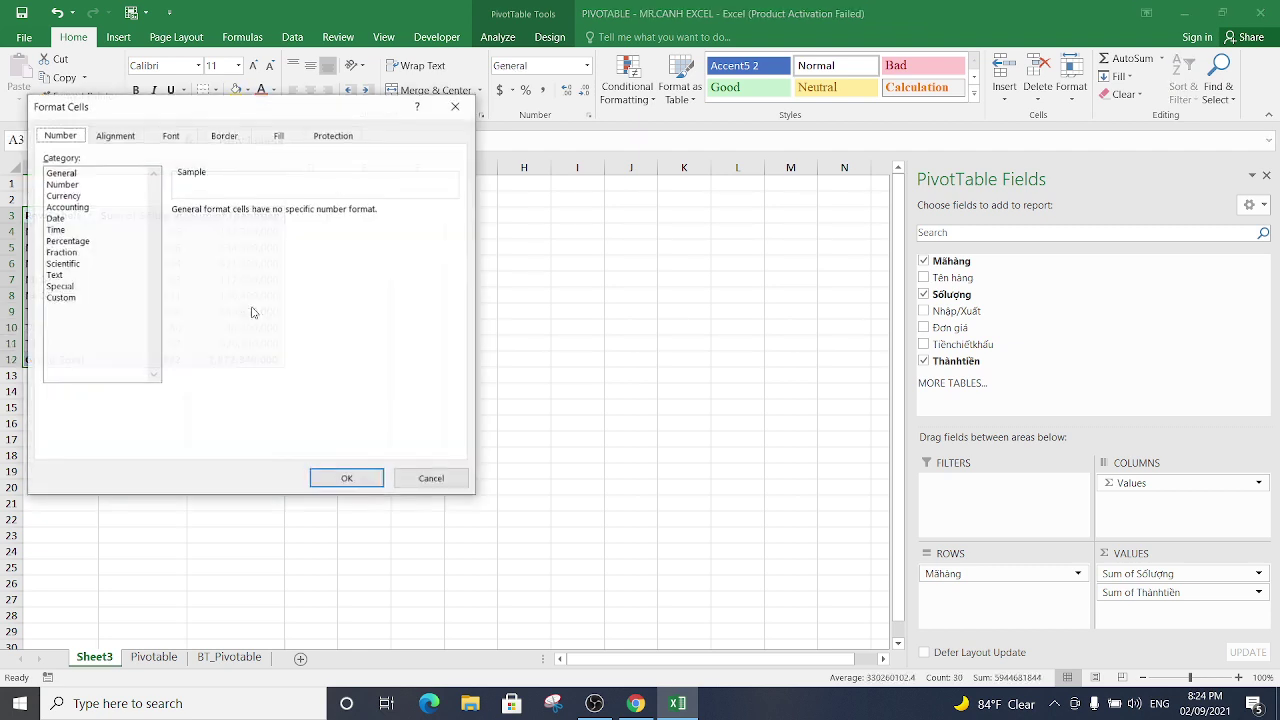
drag(311, 106, 624, 187)
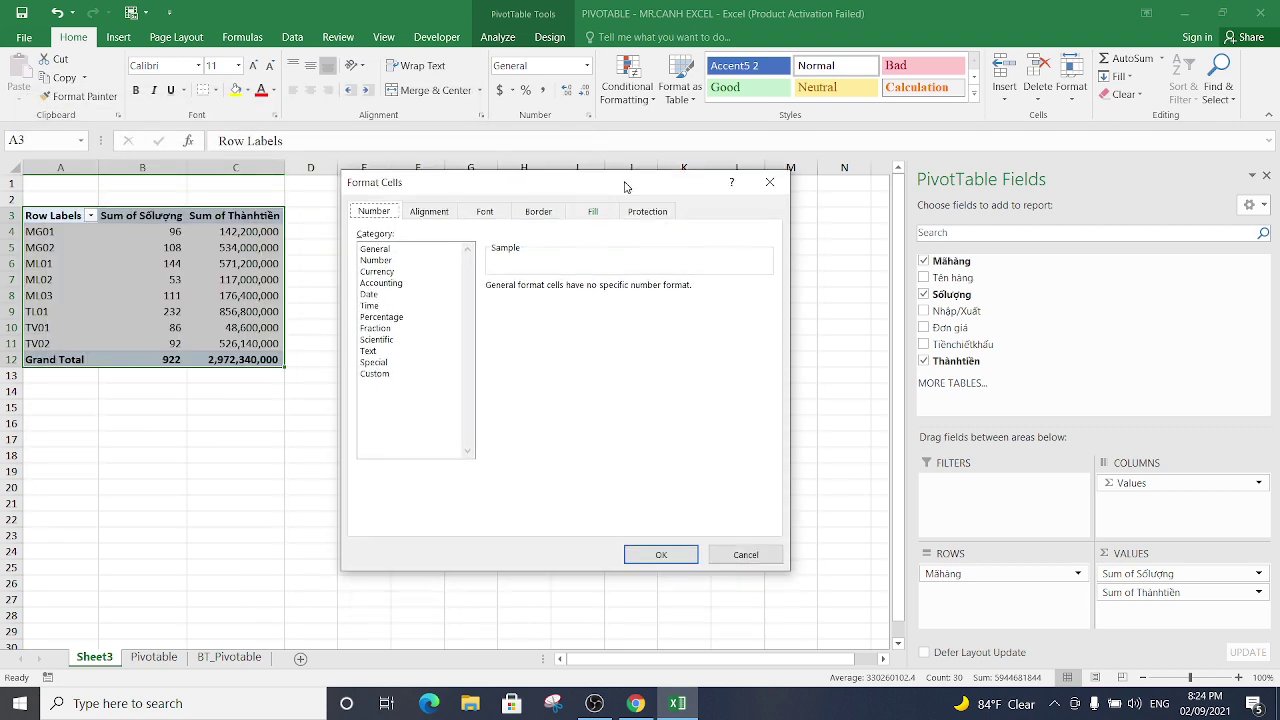
click(540, 211)
click(535, 345)
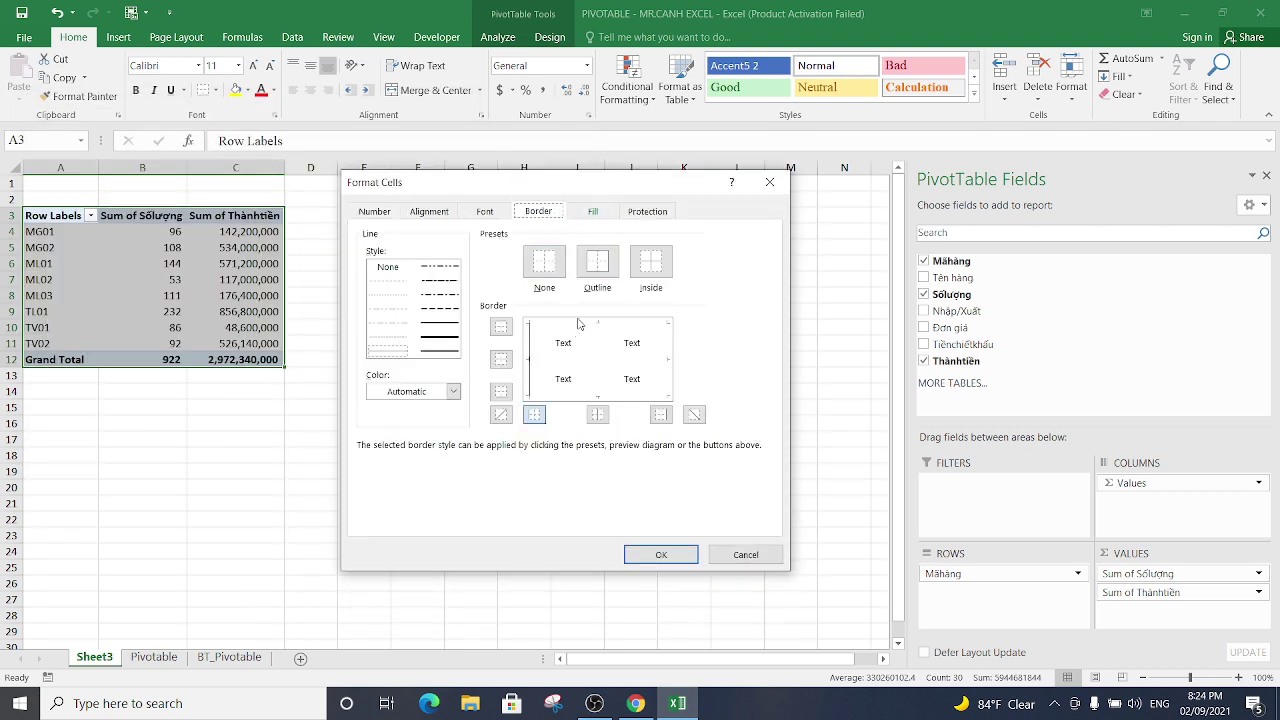
click(581, 324)
click(602, 352)
click(674, 352)
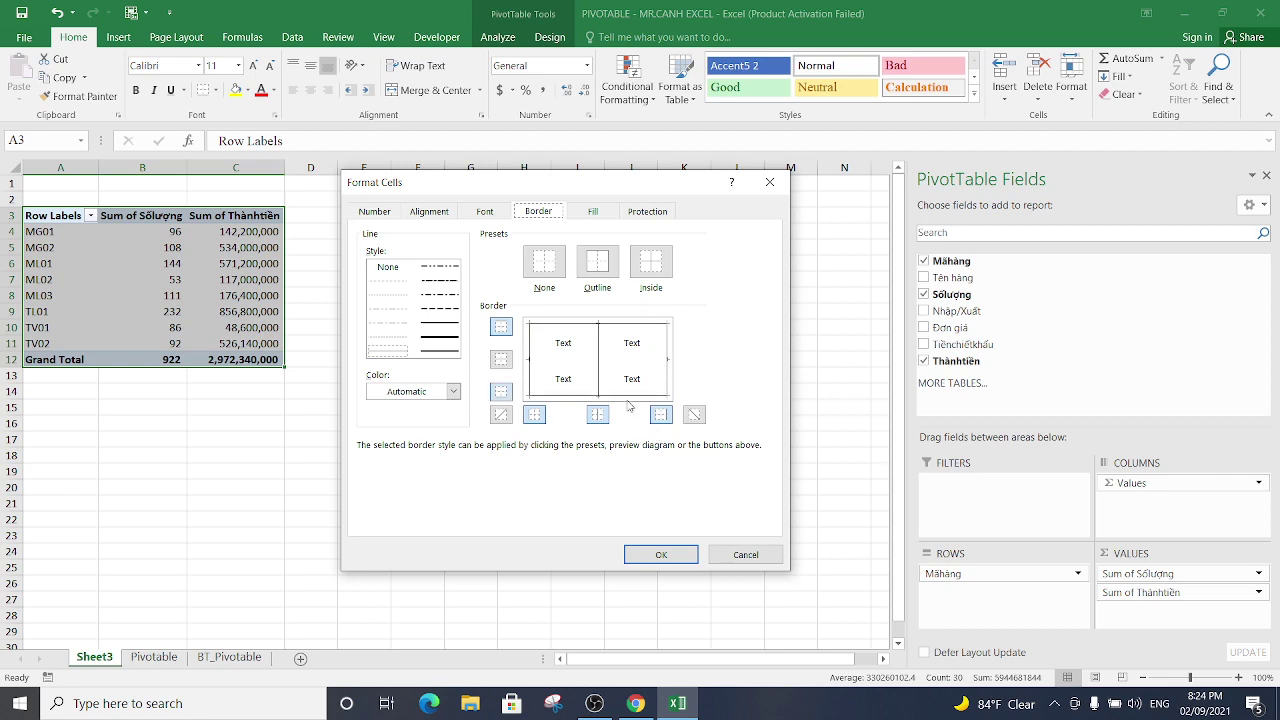
click(661, 554)
click(362, 405)
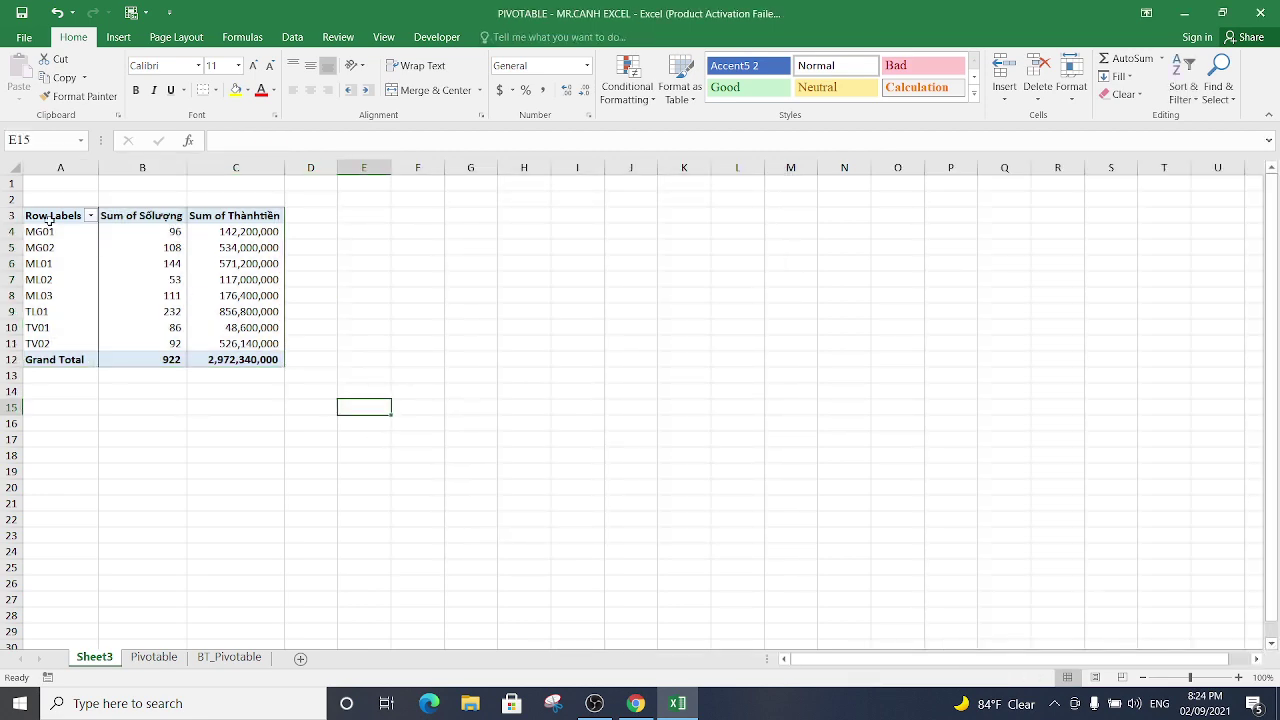
Apply All Borders to the PivotTable header row 3
drag(50, 217, 240, 216)
click(215, 90)
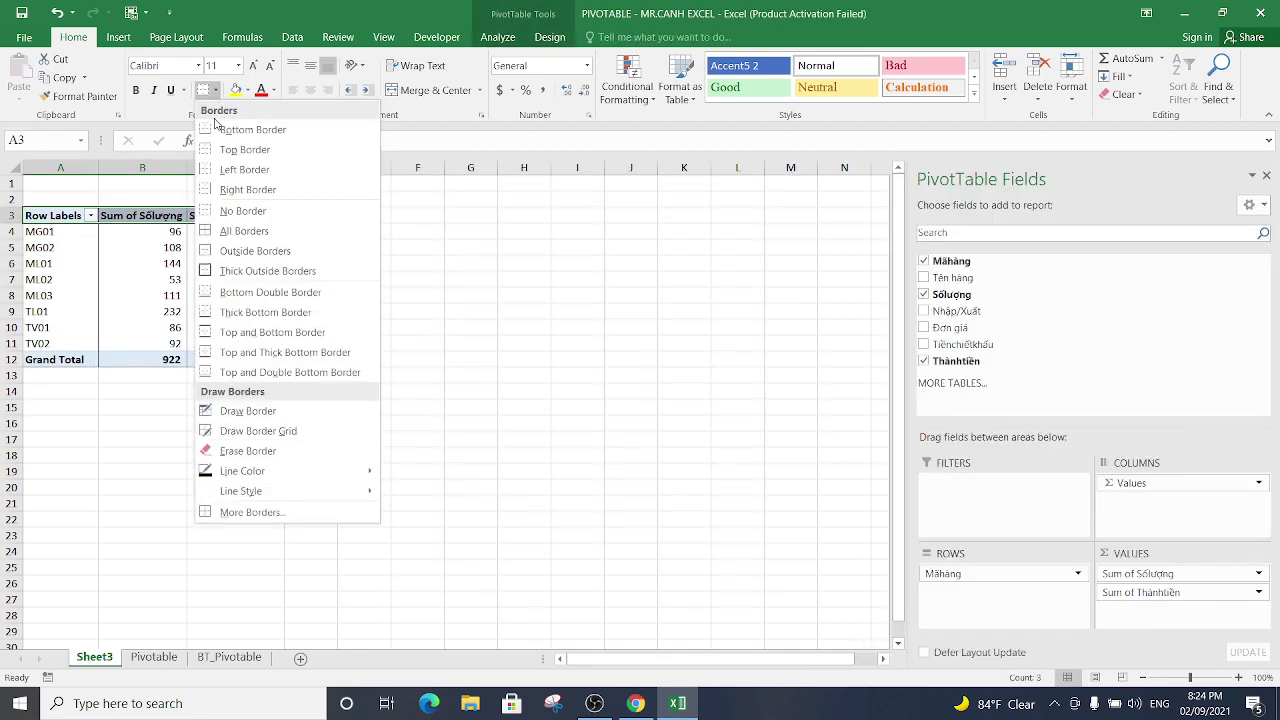
click(245, 229)
click(96, 352)
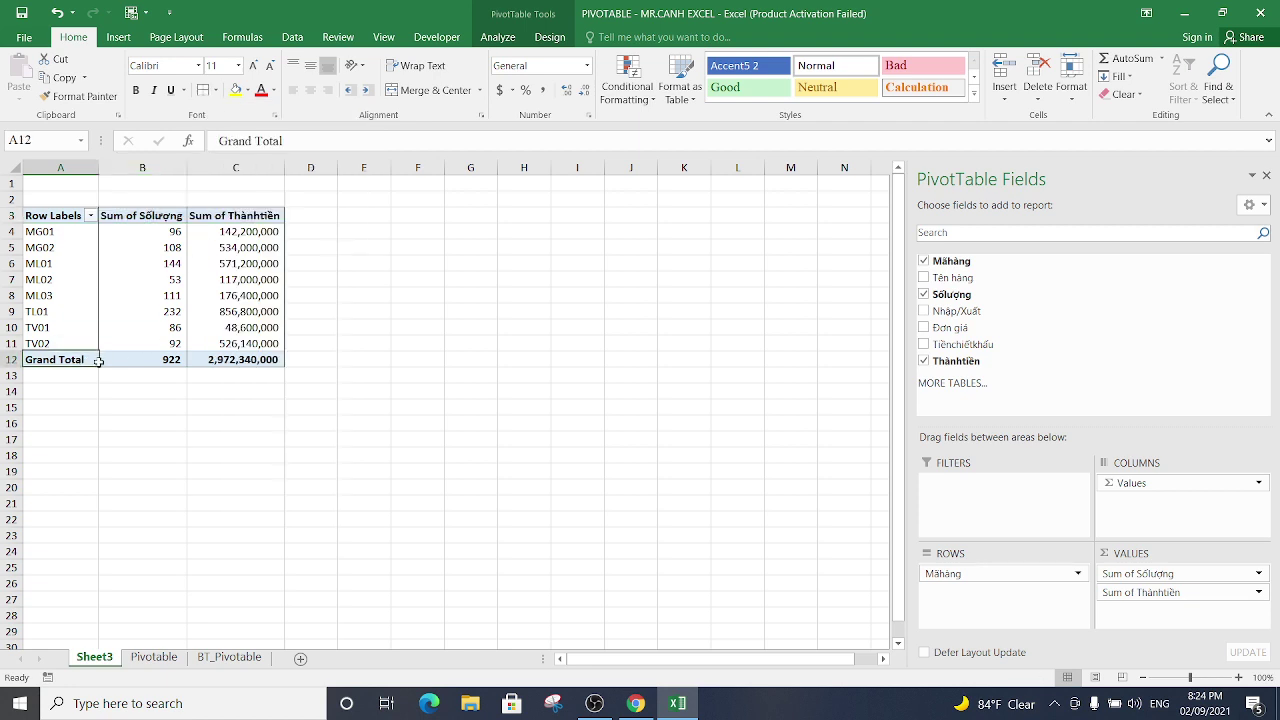
Widen columns A, B and C and heighten header row 3 and Grand Total row 12
click(400, 285)
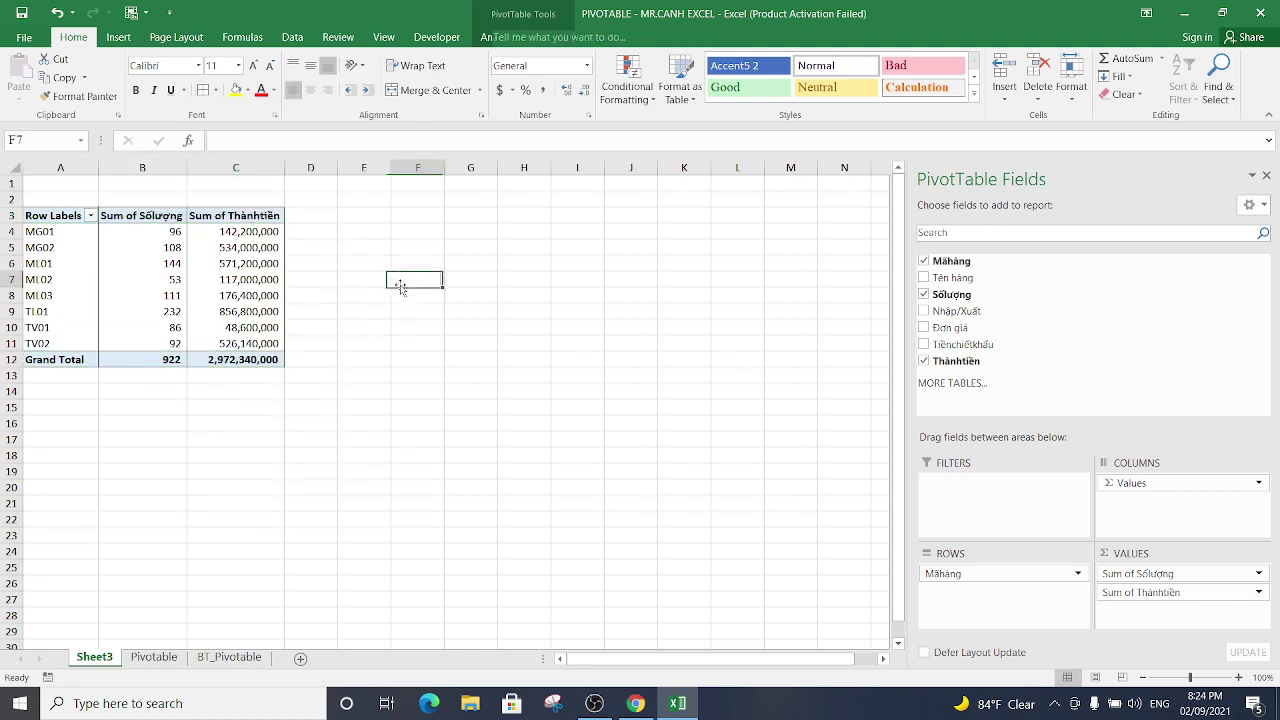
drag(284, 167, 305, 167)
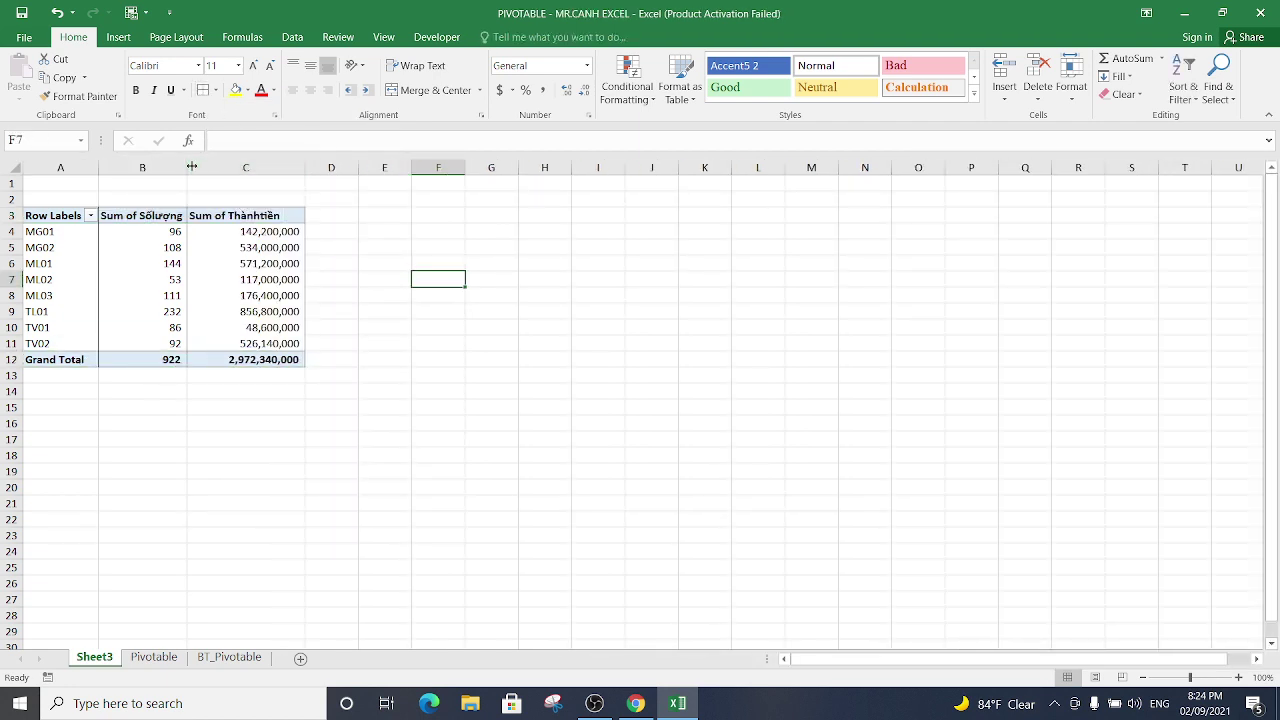
drag(187, 167, 215, 167)
drag(101, 167, 121, 167)
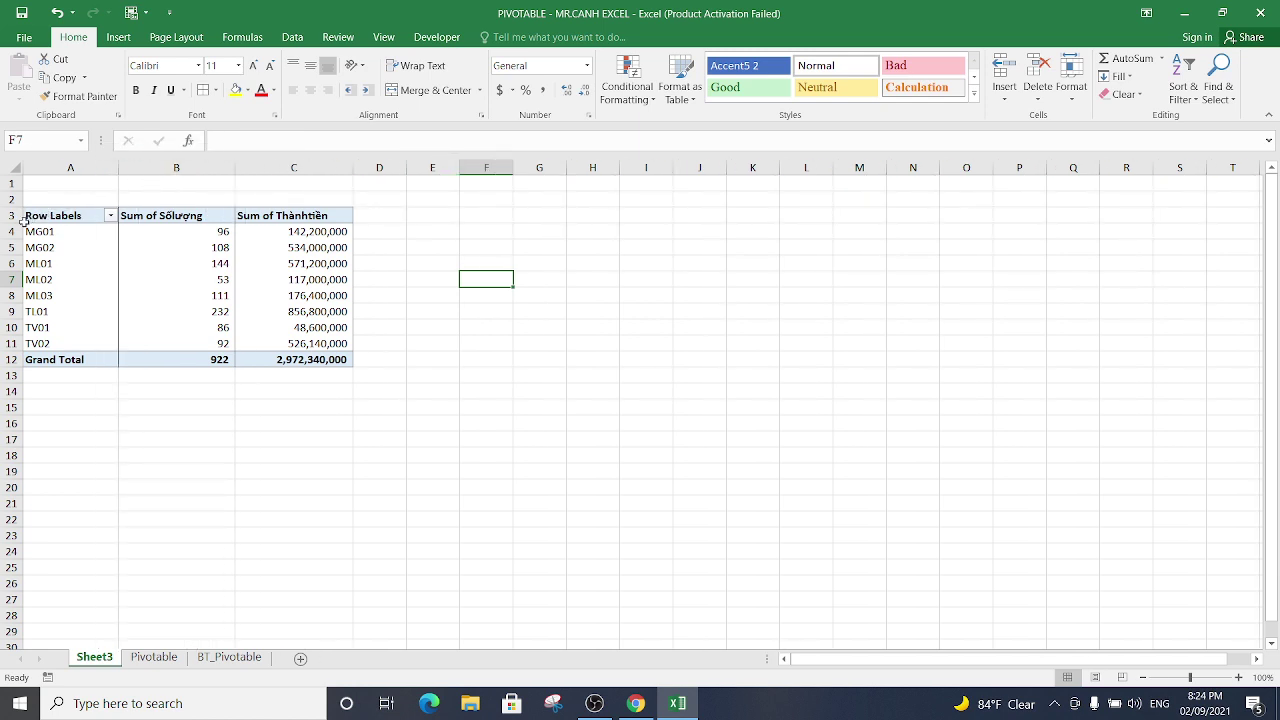
drag(13, 224, 13, 242)
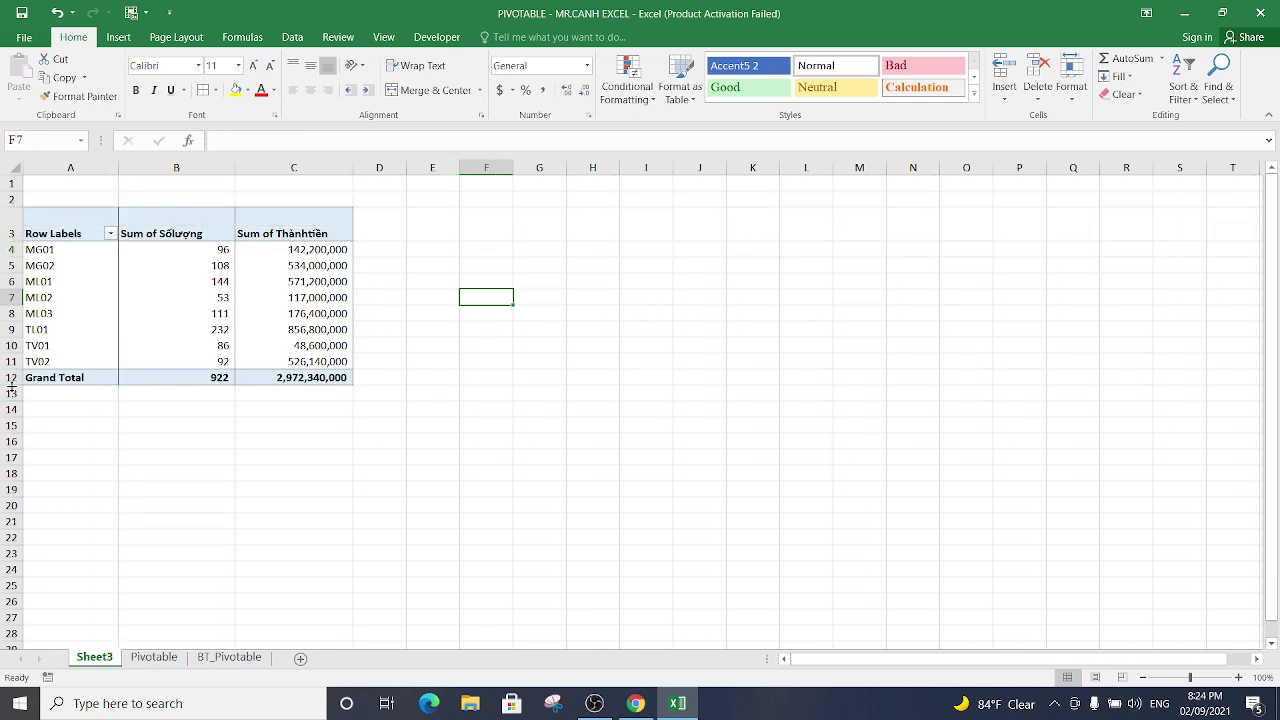
drag(12, 385, 16, 395)
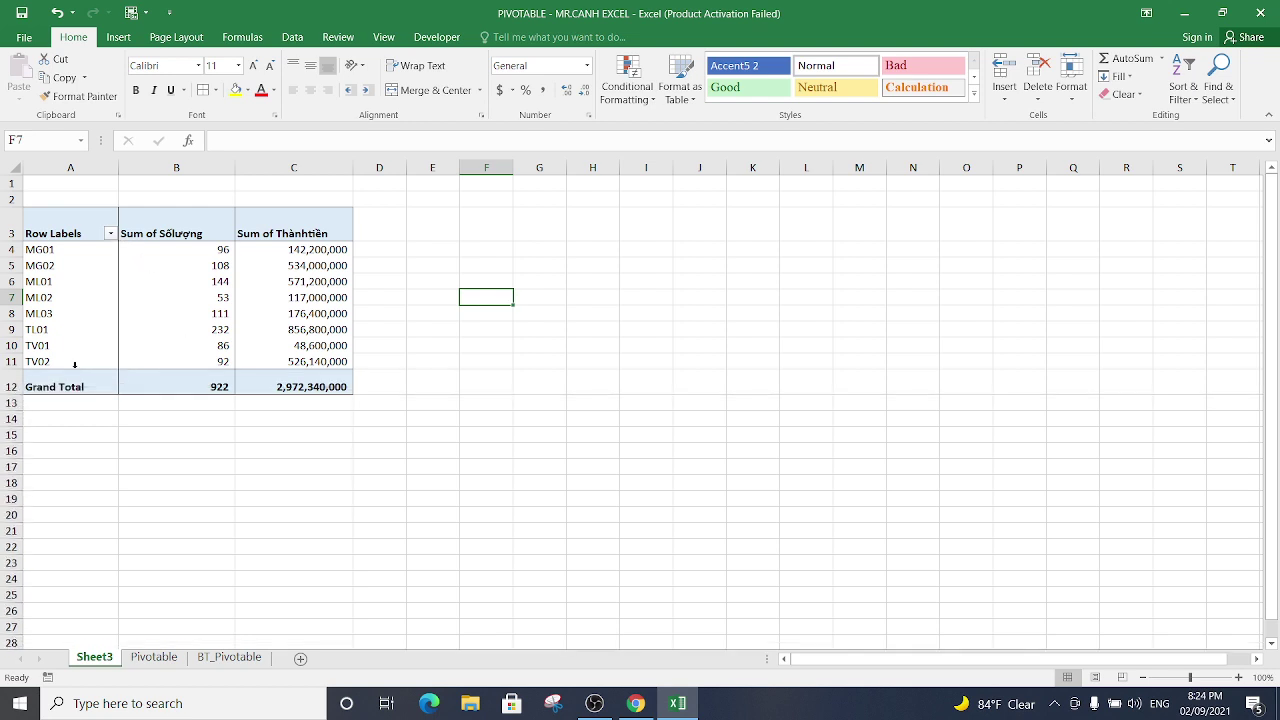
drag(15, 241, 15, 233)
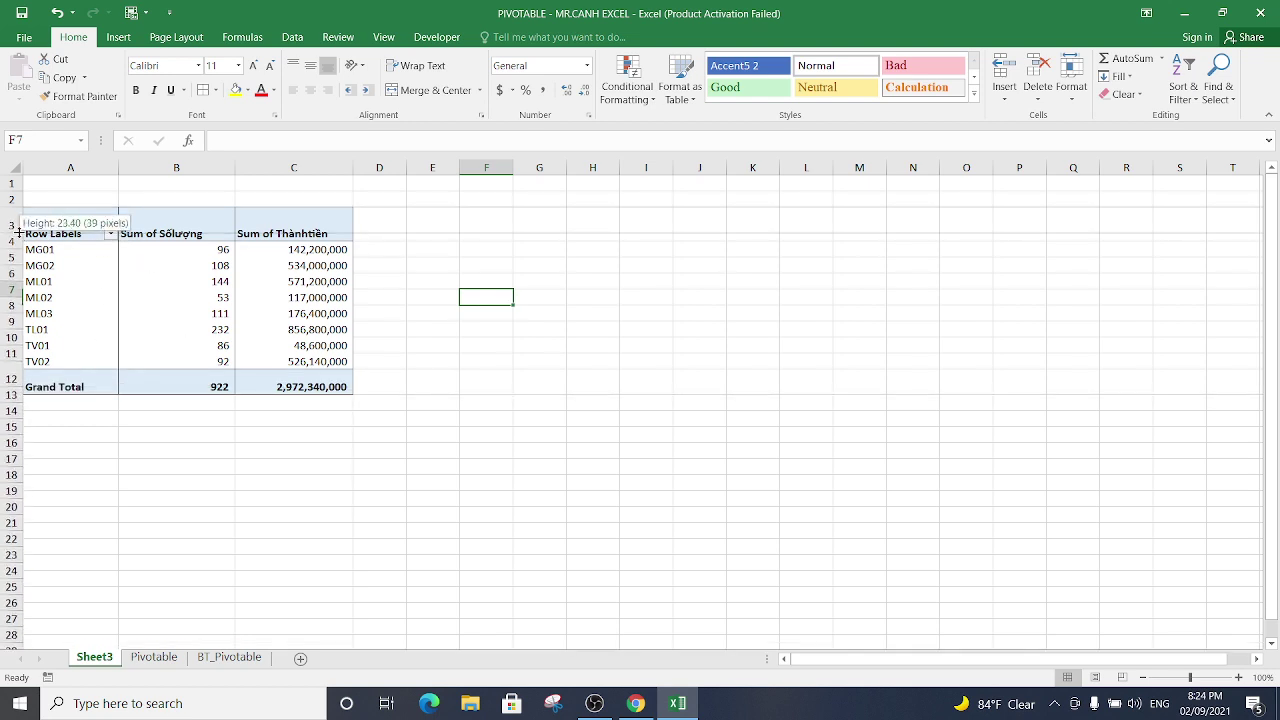
click(57, 228)
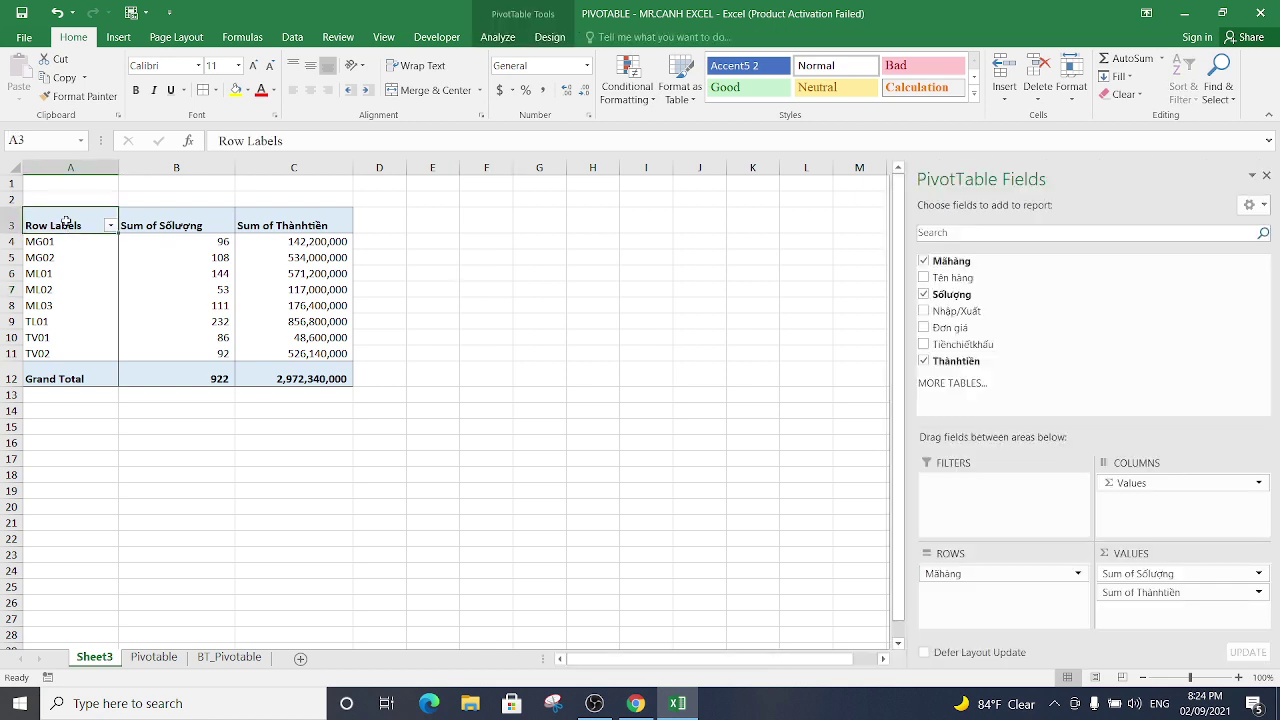
Rename the headers to Mã hàng, Tổng số lượng and Tổng thành tiền
text(Ma)
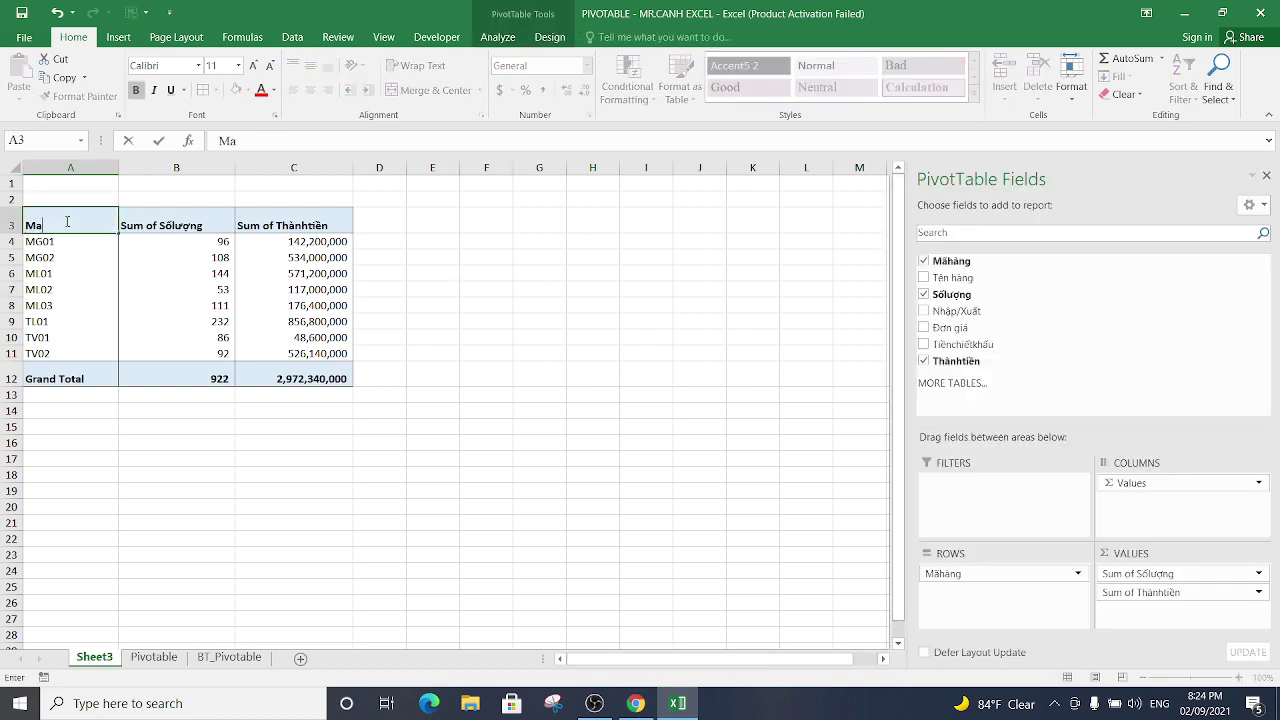
text( hang)
click(175, 215)
text(Tổ)
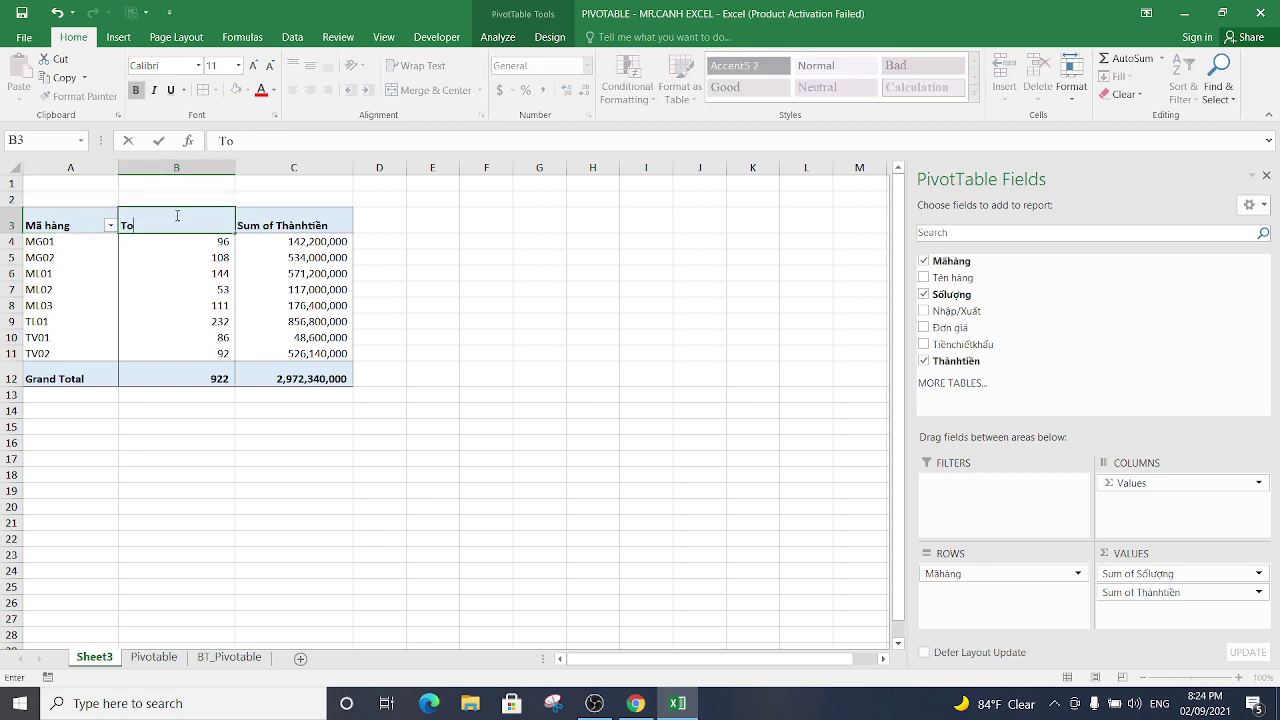
text(ng số lượng)
click(279, 231)
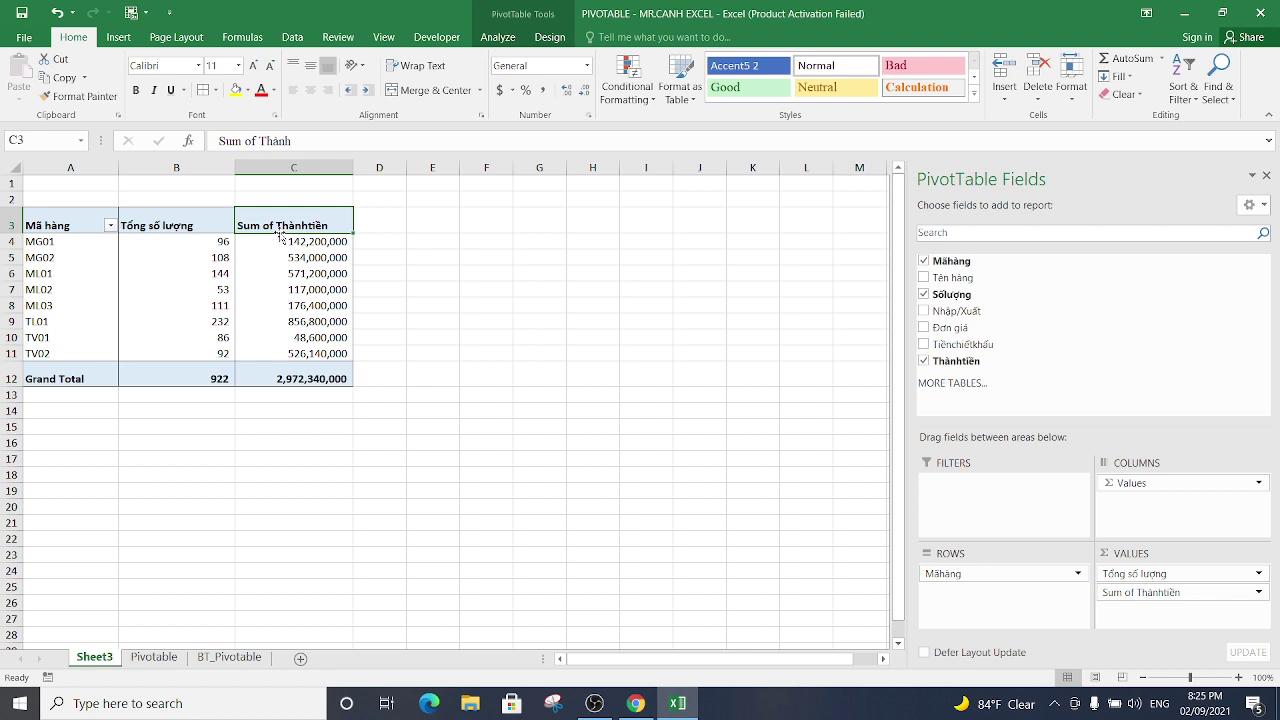
text(Tổng than)
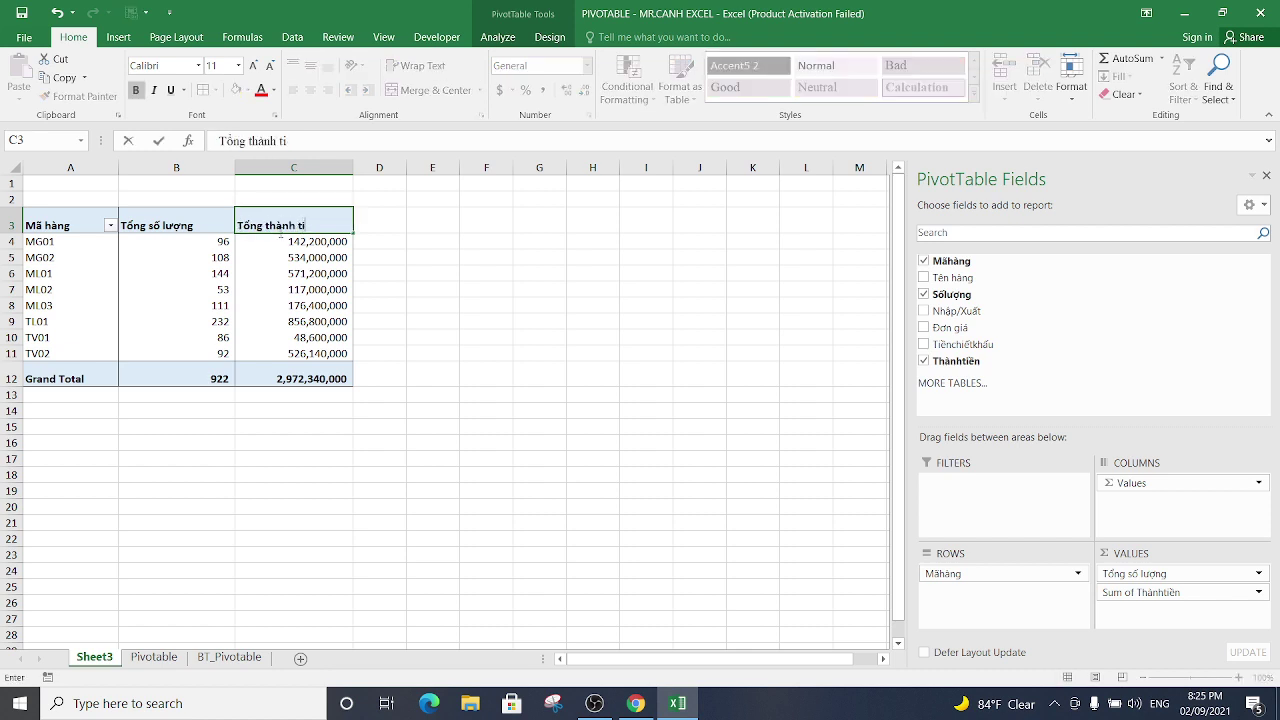
text(ền)
key(Return)
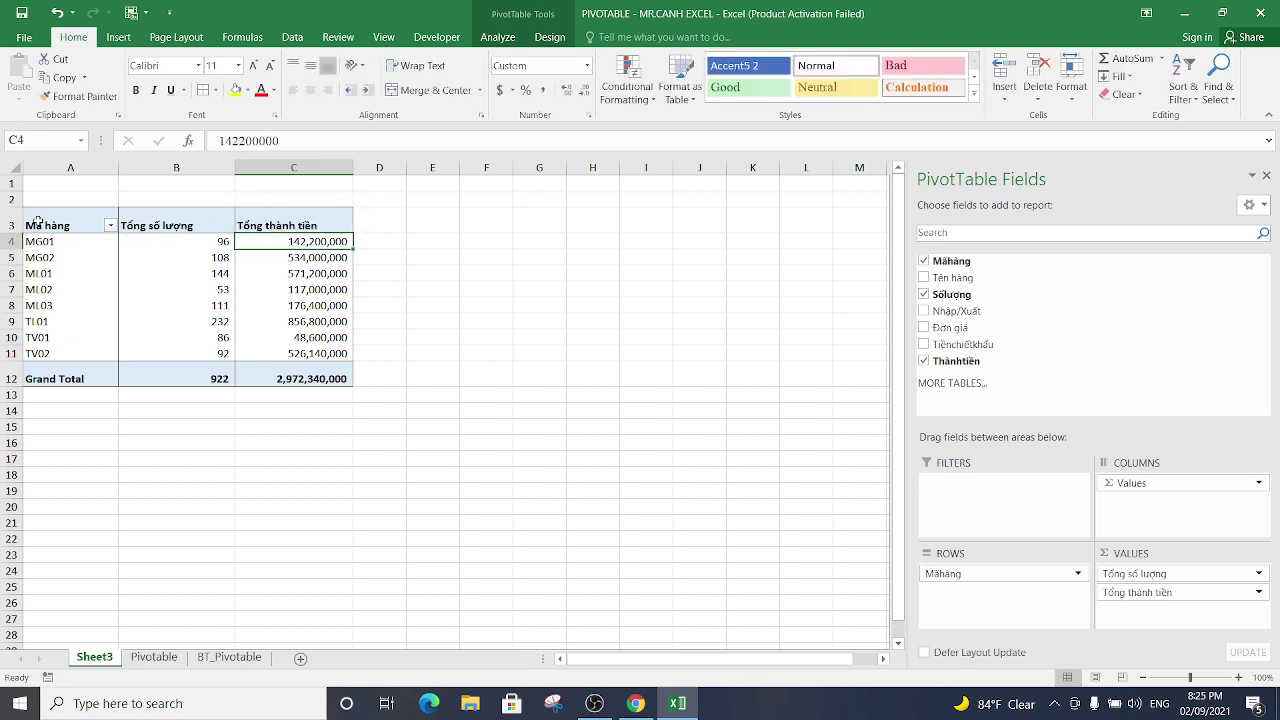
Center and middle-align the header row A3:C3 and the Grand Total row A12:C12
drag(37, 222, 290, 224)
click(310, 90)
click(314, 66)
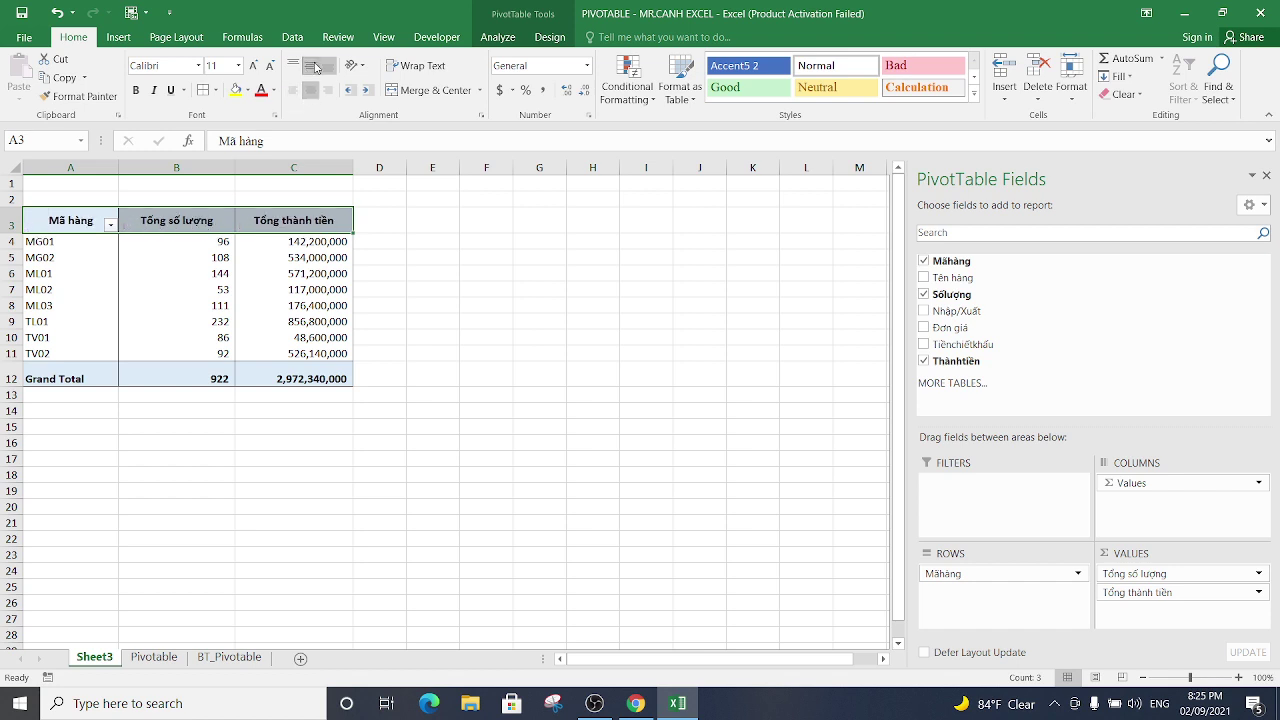
click(474, 421)
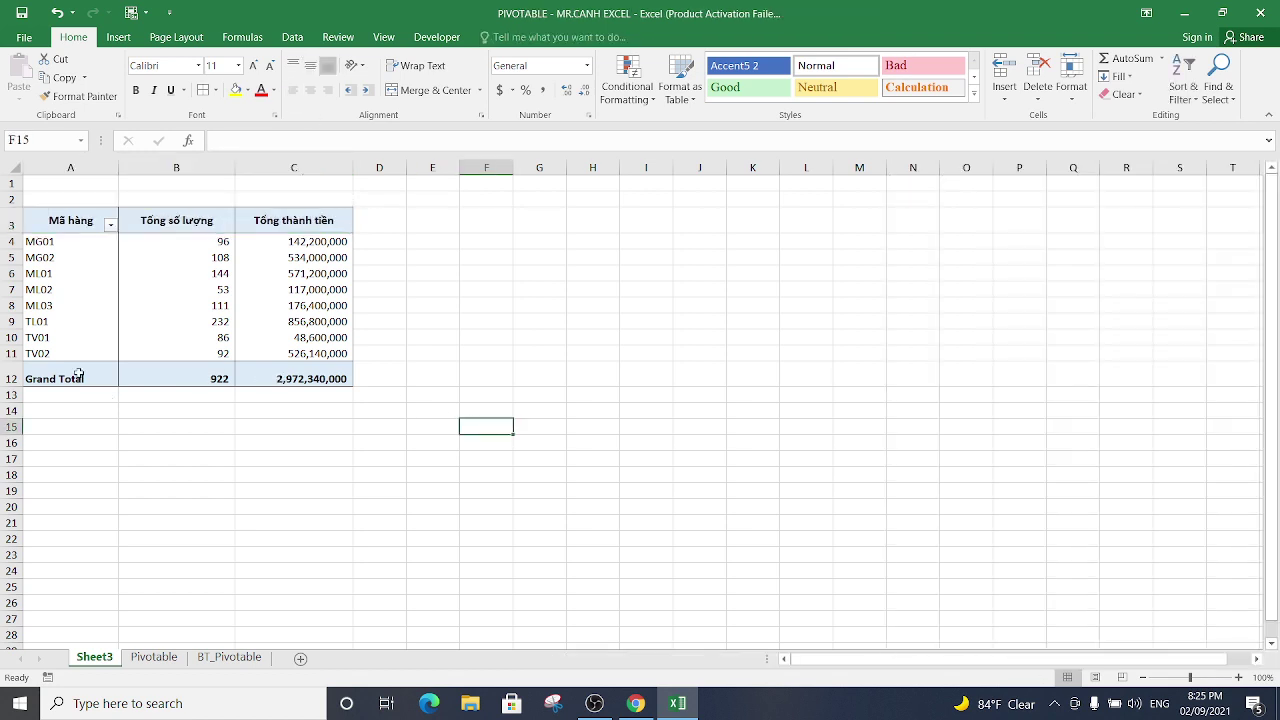
drag(78, 374, 300, 376)
click(310, 90)
click(311, 65)
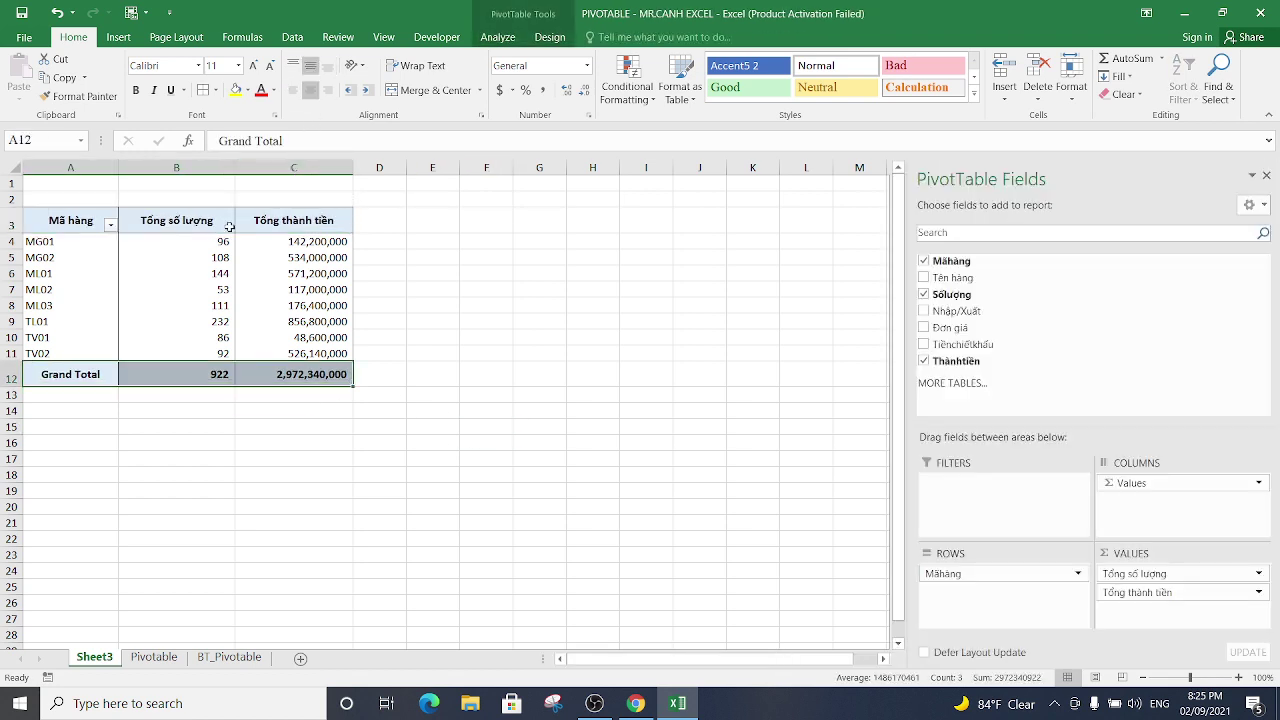
Relabel Grand Total as Tổng cộng and inspect the ML01, ML02 and TV01 values
click(104, 374)
text(Tổng cộng)
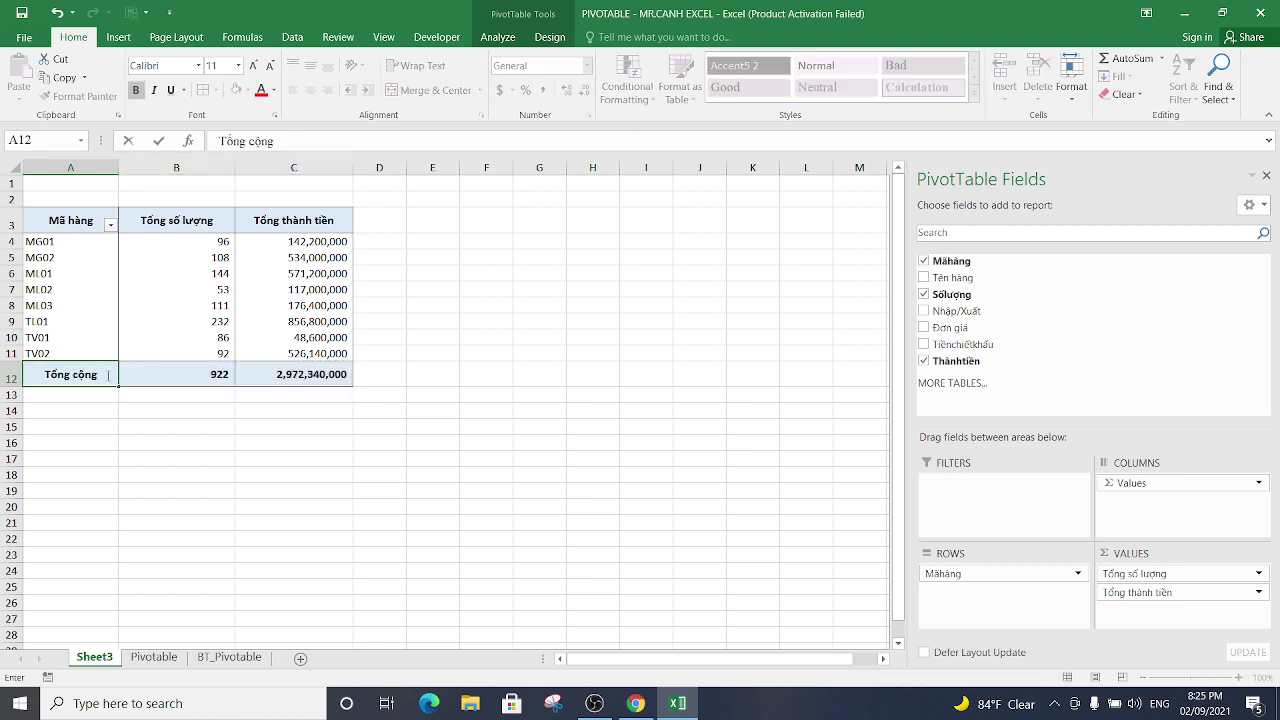
click(210, 414)
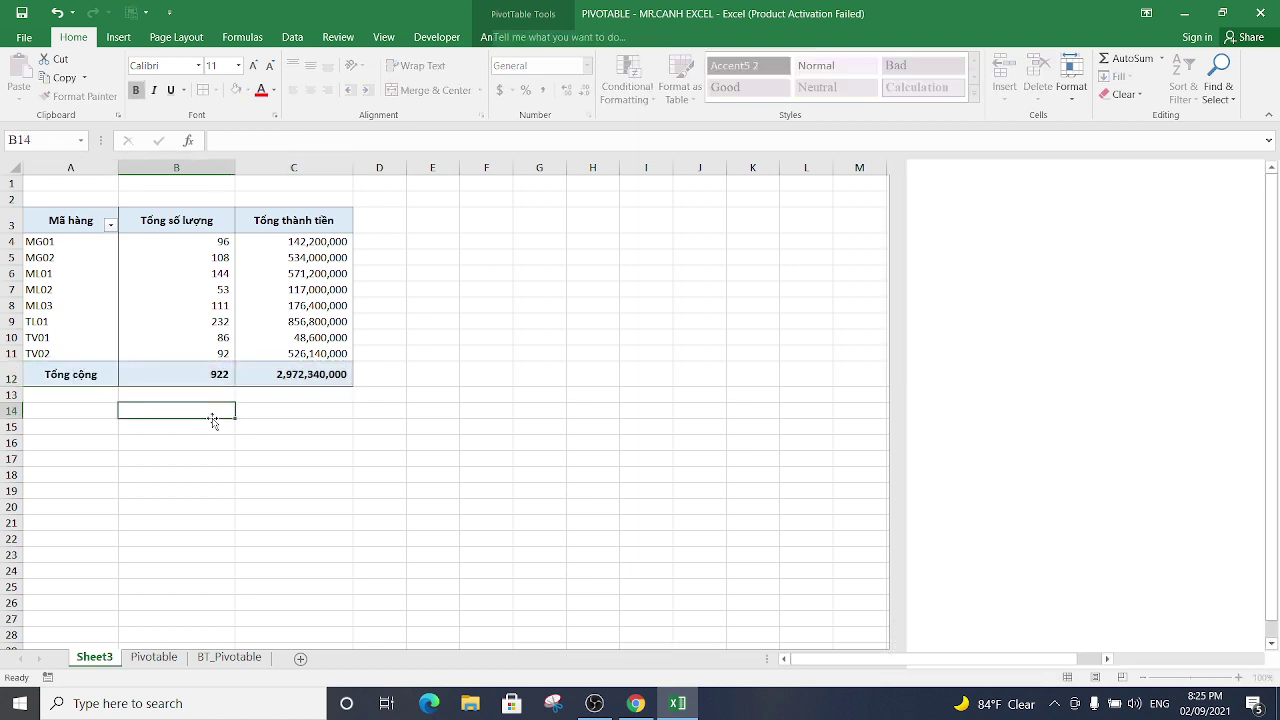
click(455, 303)
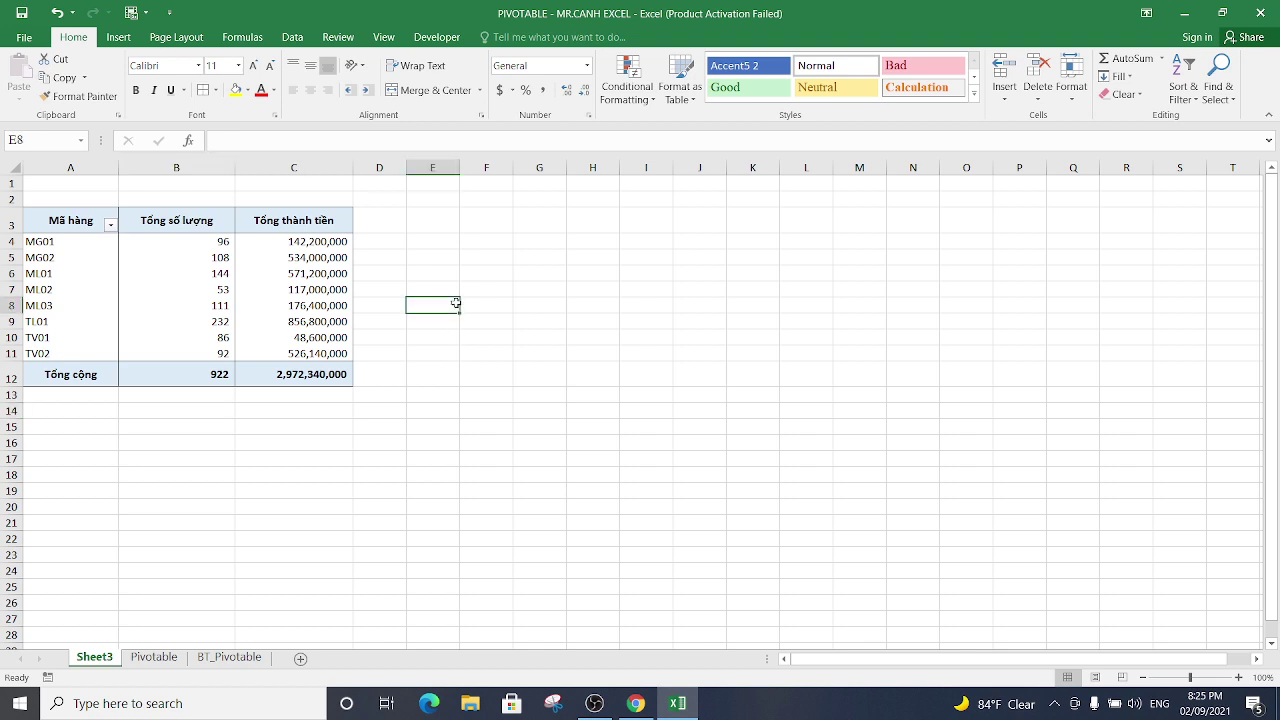
click(251, 290)
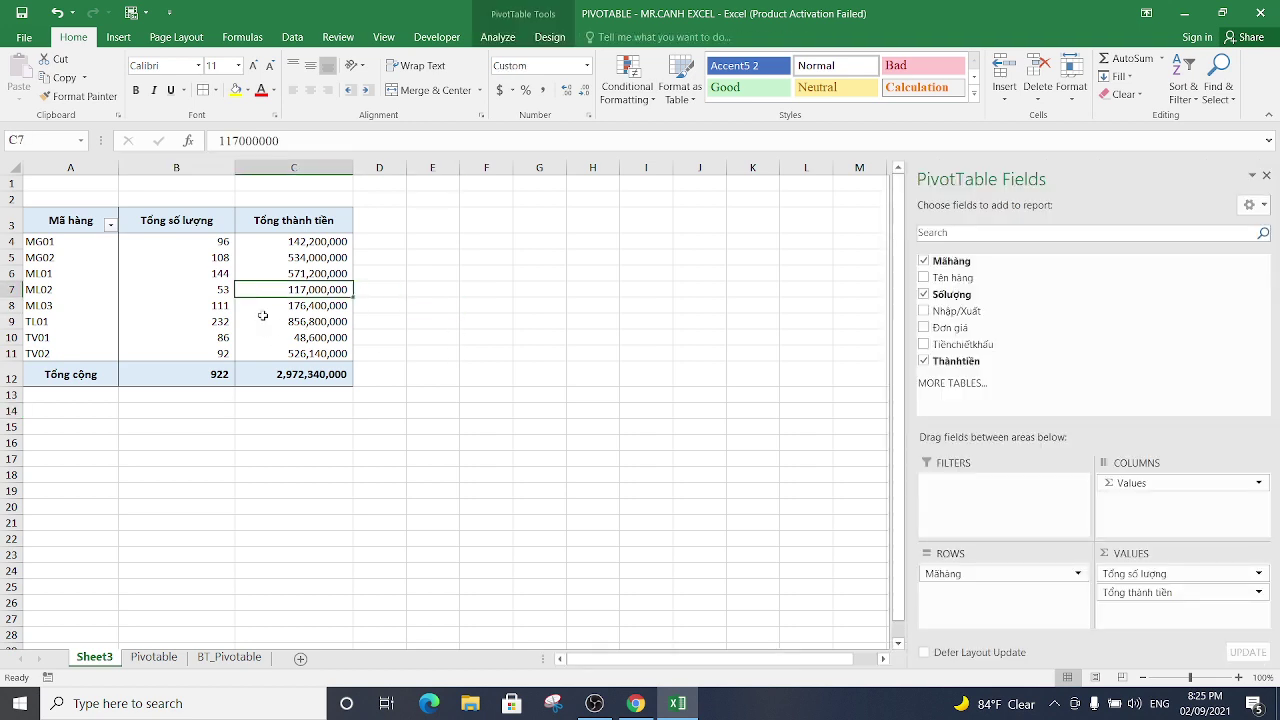
click(216, 246)
click(248, 290)
click(284, 337)
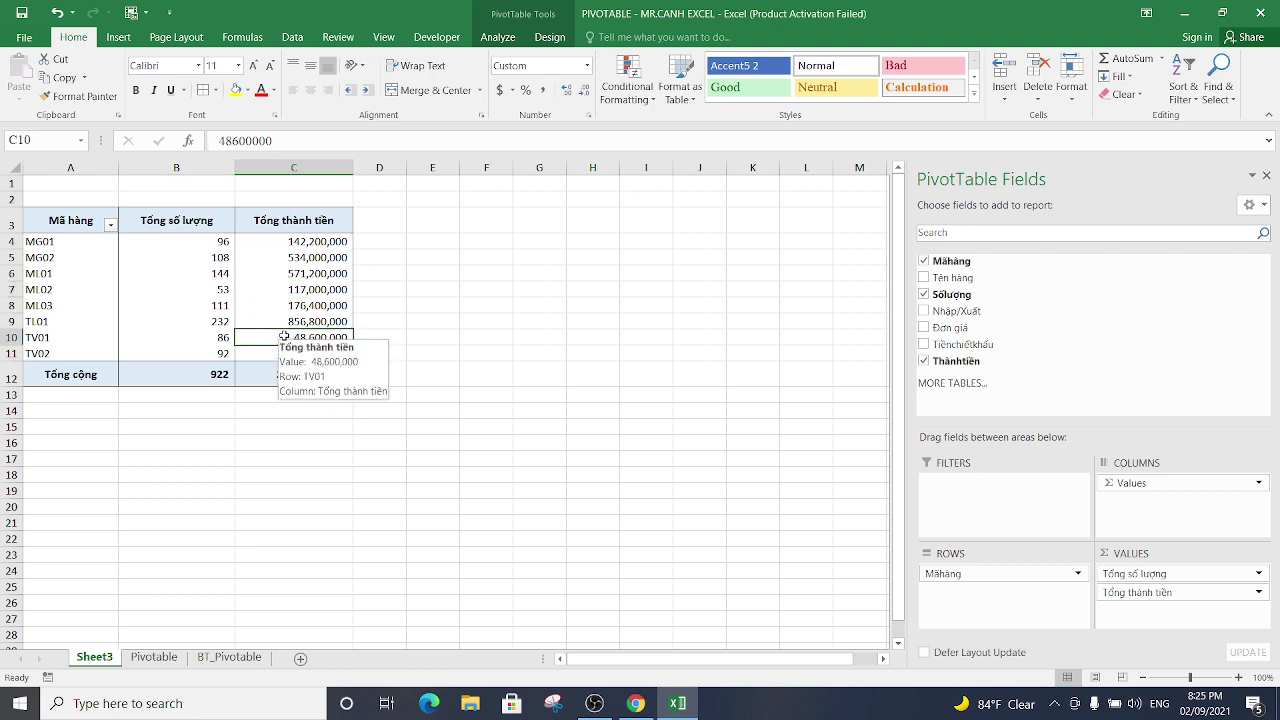
click(288, 273)
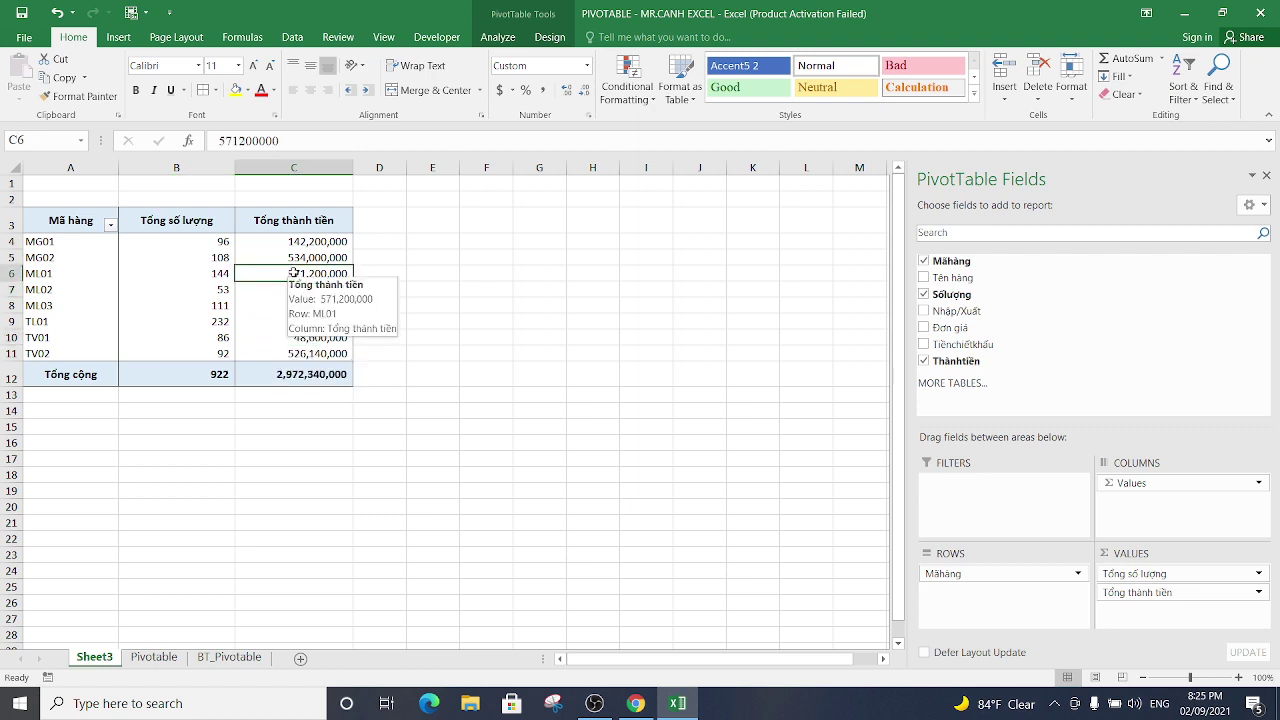
On the BT_Pivotable sheet, review the base salaries and the two requirements in K3:K4
click(224, 662)
click(350, 292)
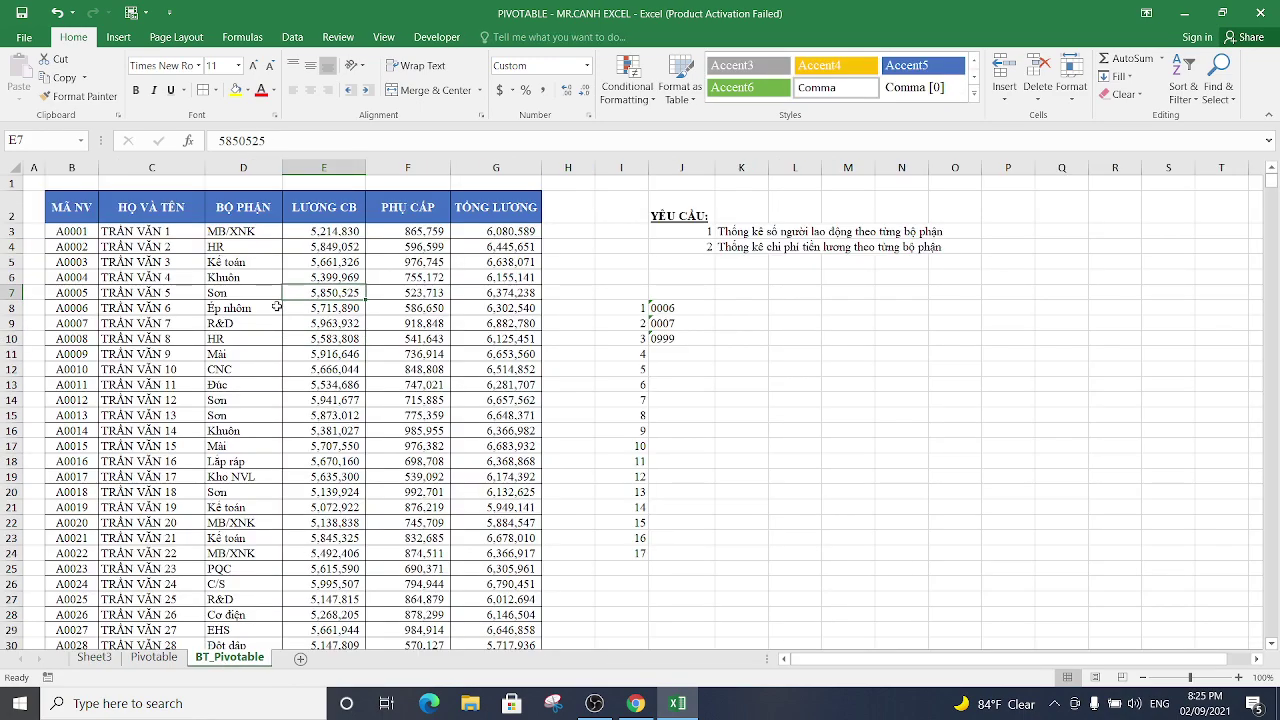
click(342, 305)
click(341, 321)
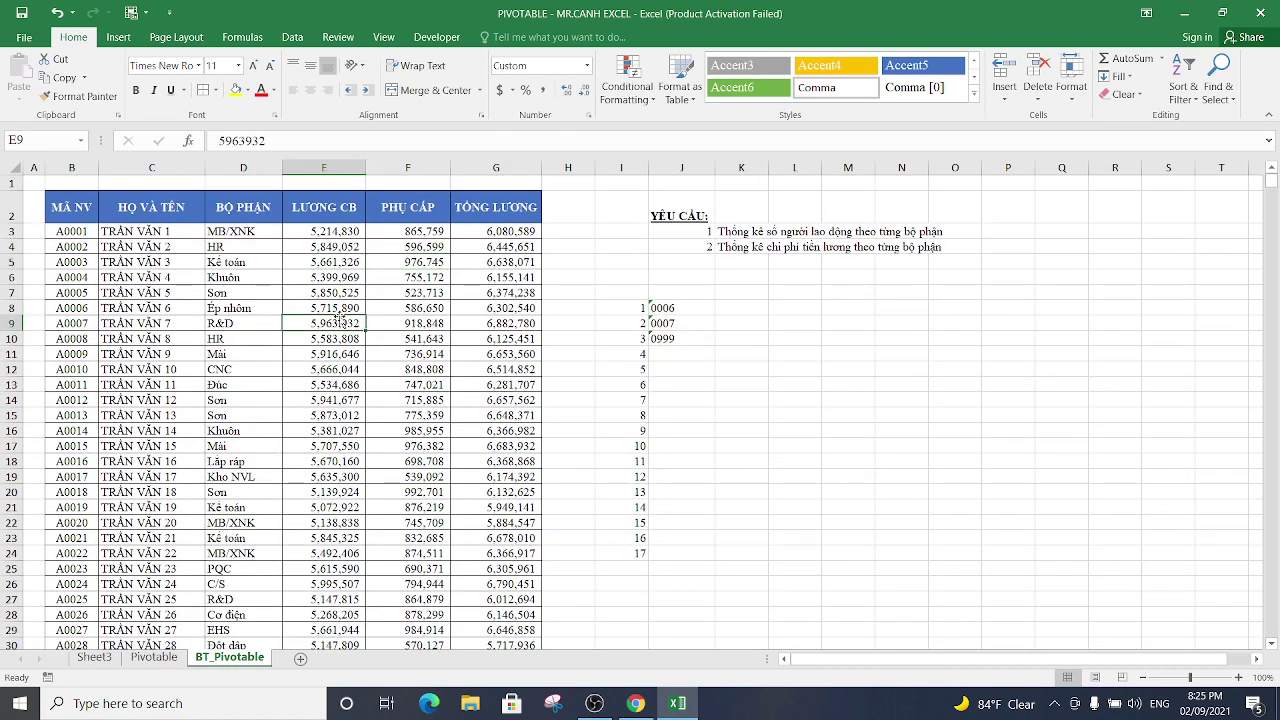
click(744, 233)
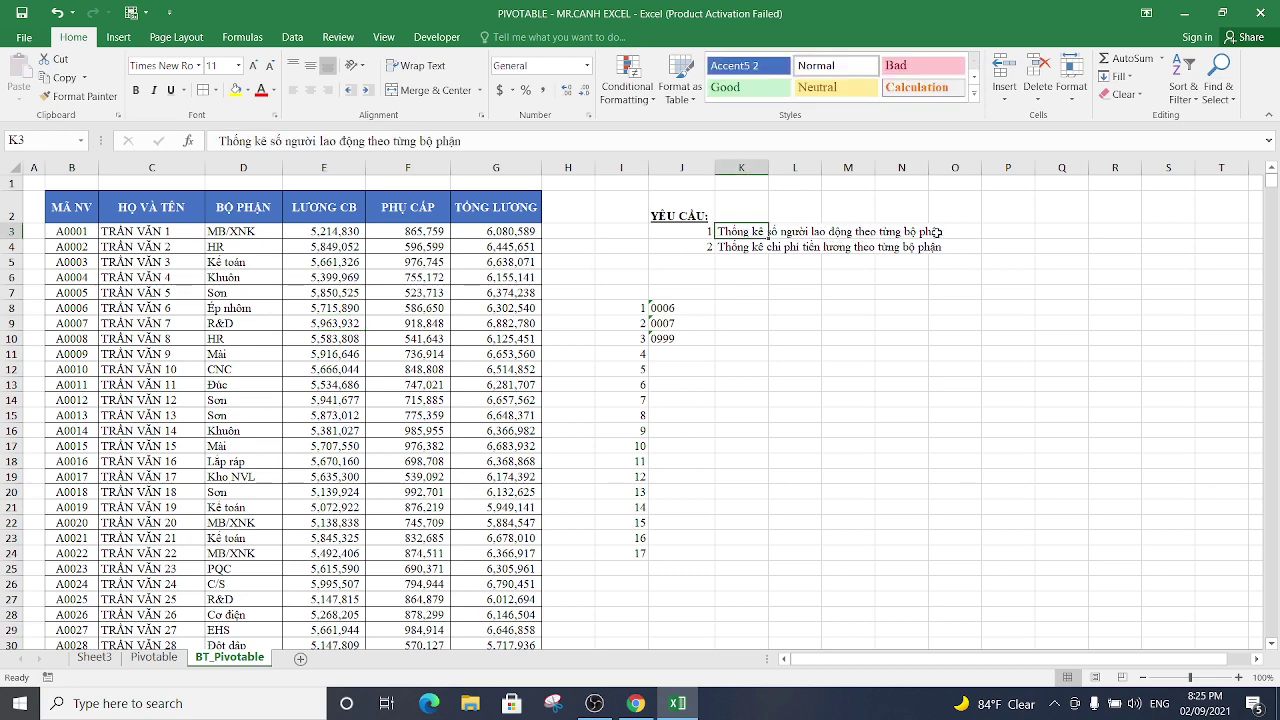
click(756, 246)
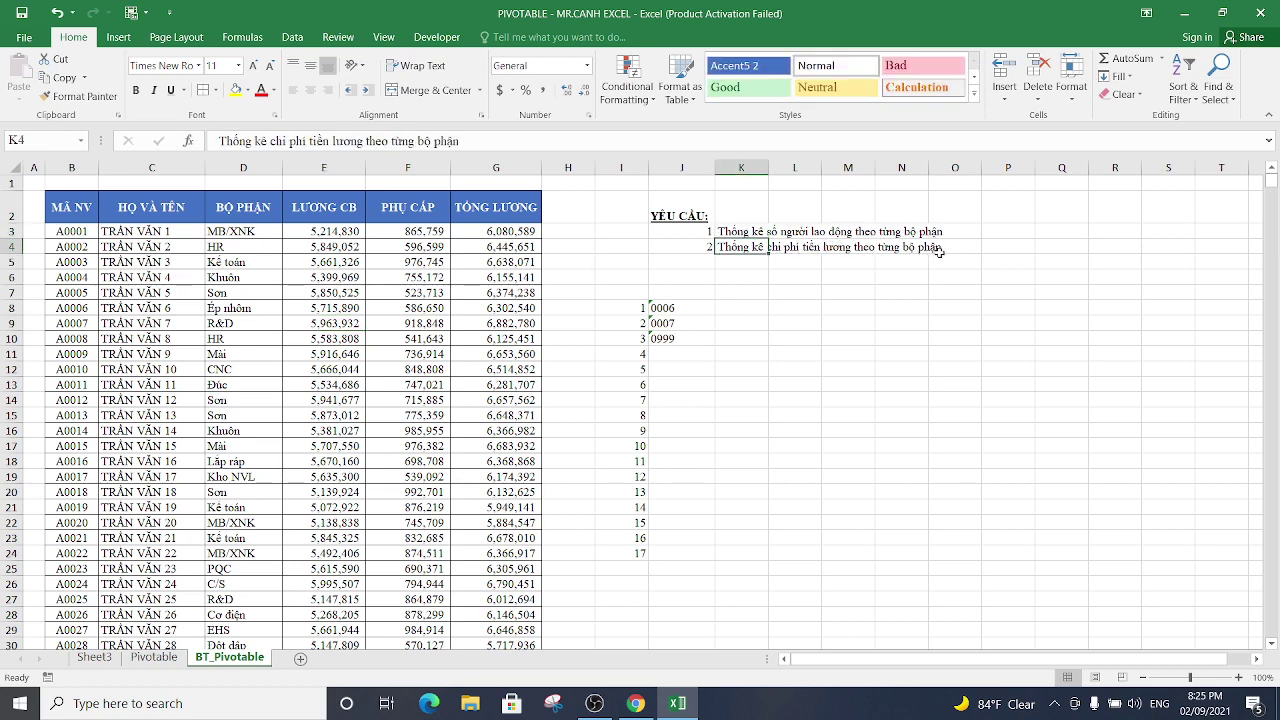
click(751, 232)
click(320, 292)
click(292, 382)
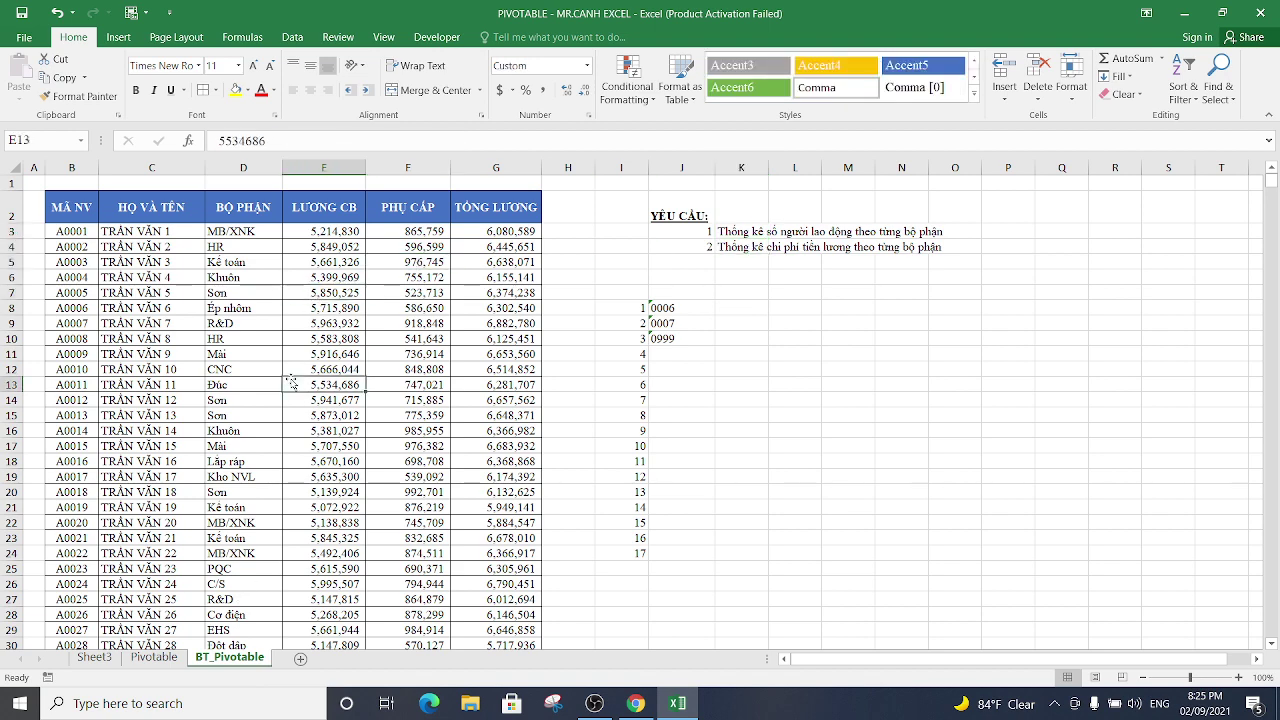
Go to the Pivotable sheet and read the L6 note about blank headers
click(155, 658)
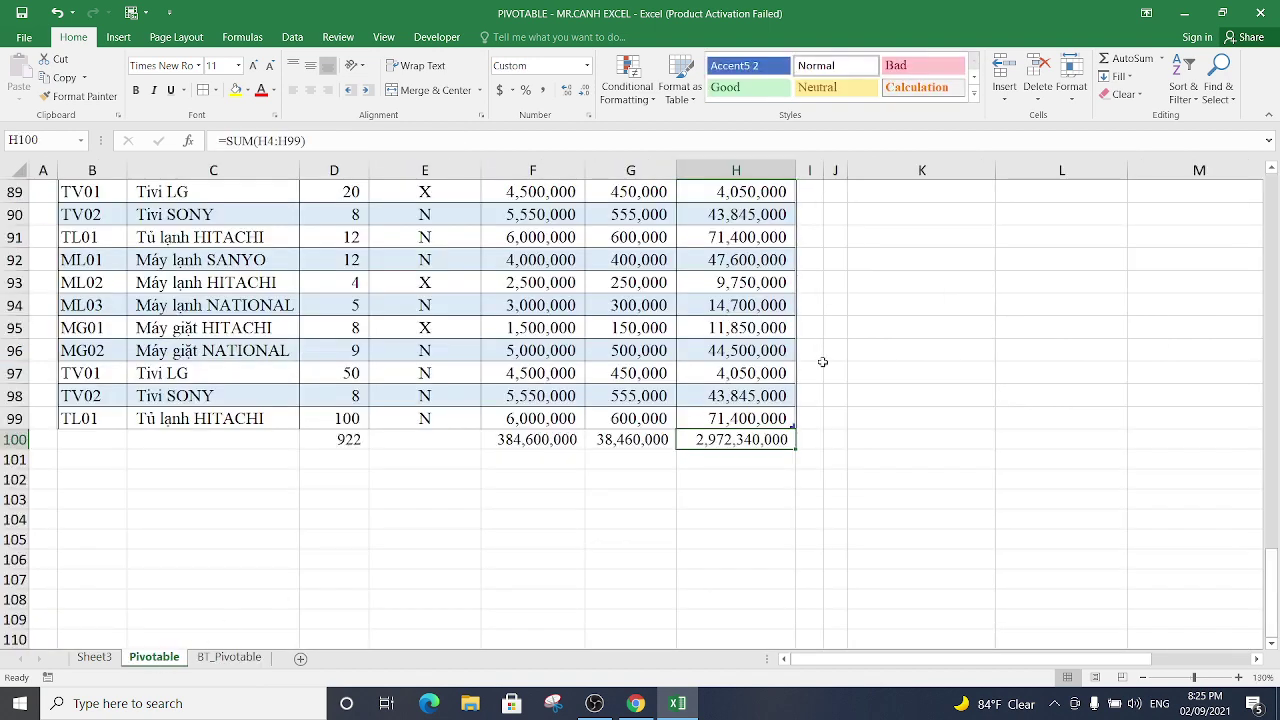
click(971, 333)
drag(1272, 593, 1272, 170)
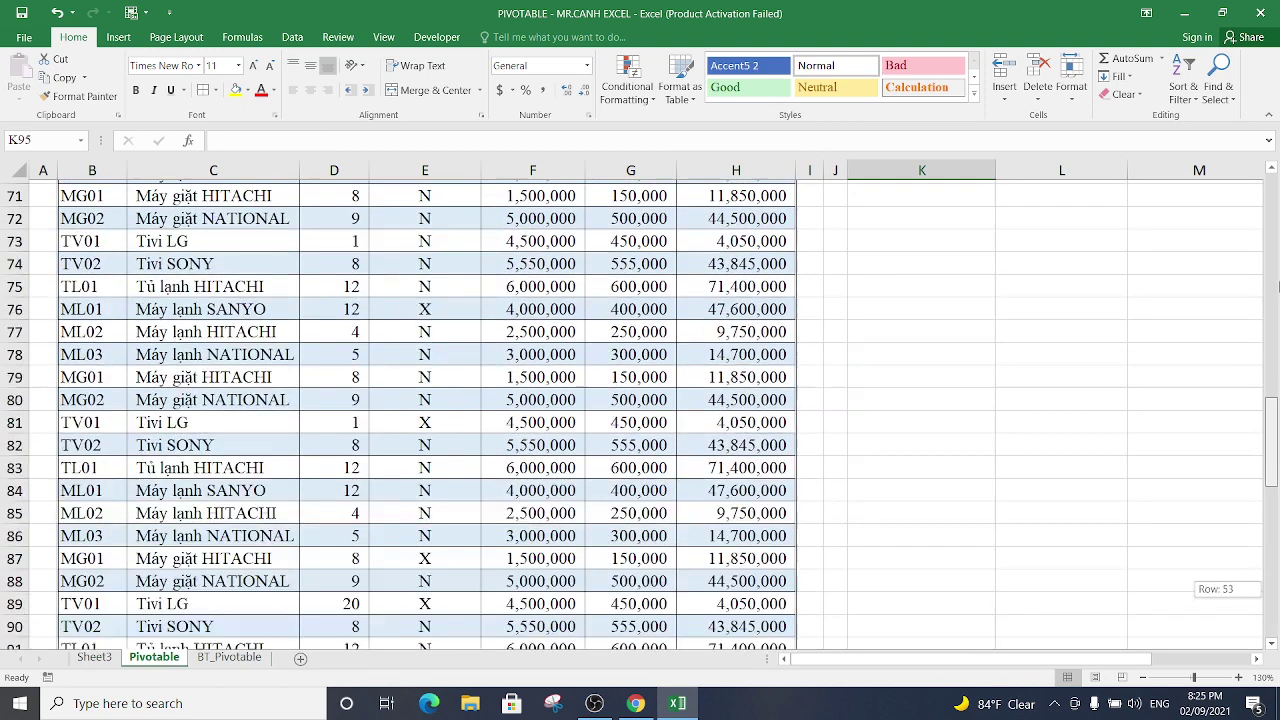
scroll(955, 658, right, 3)
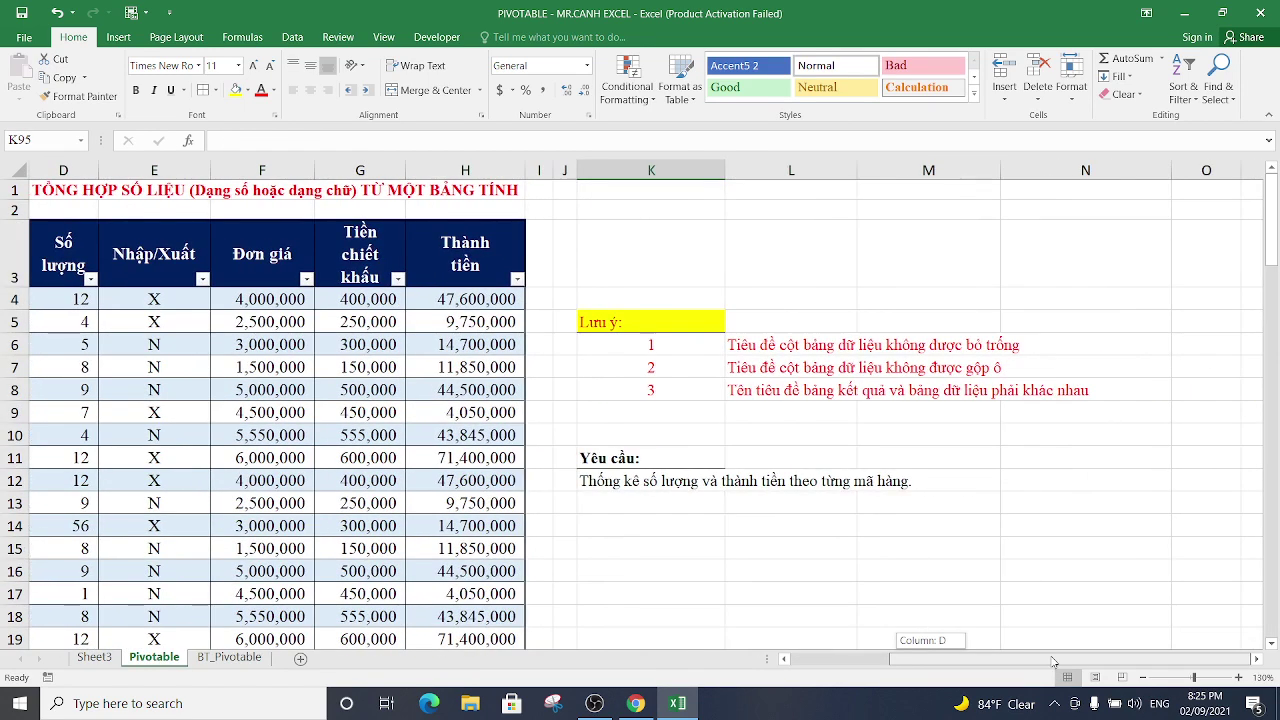
click(845, 567)
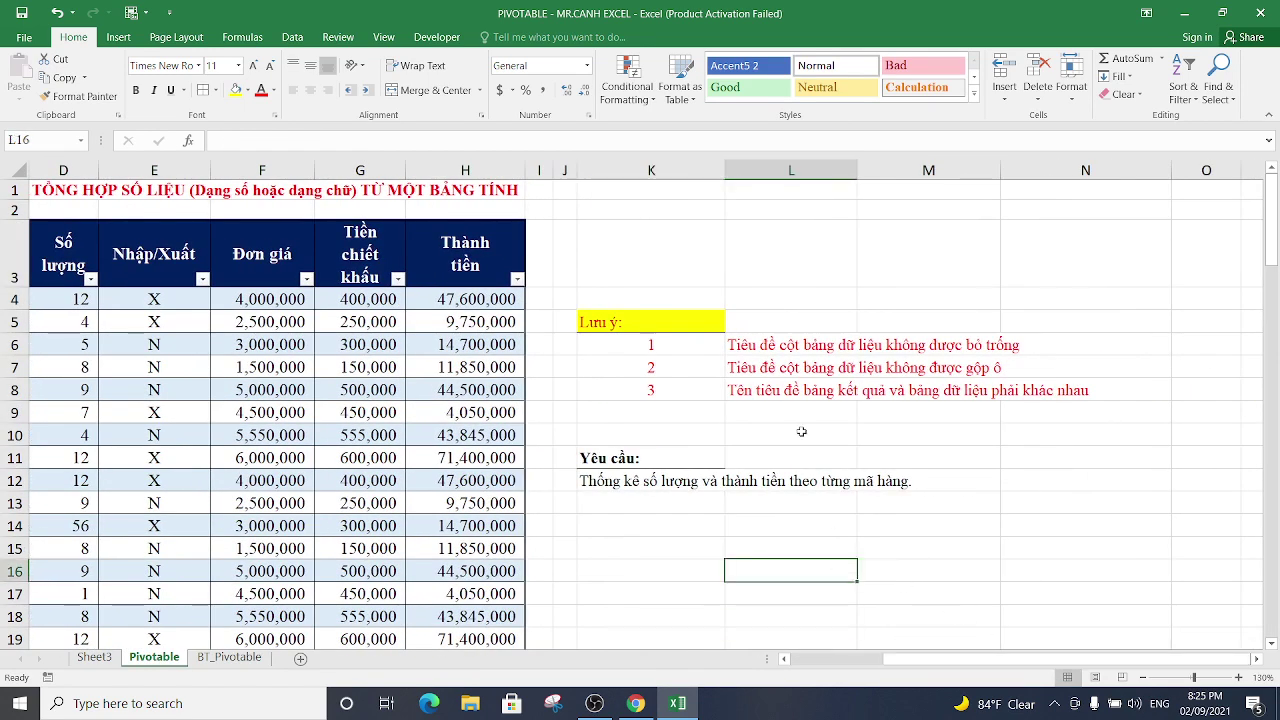
click(755, 344)
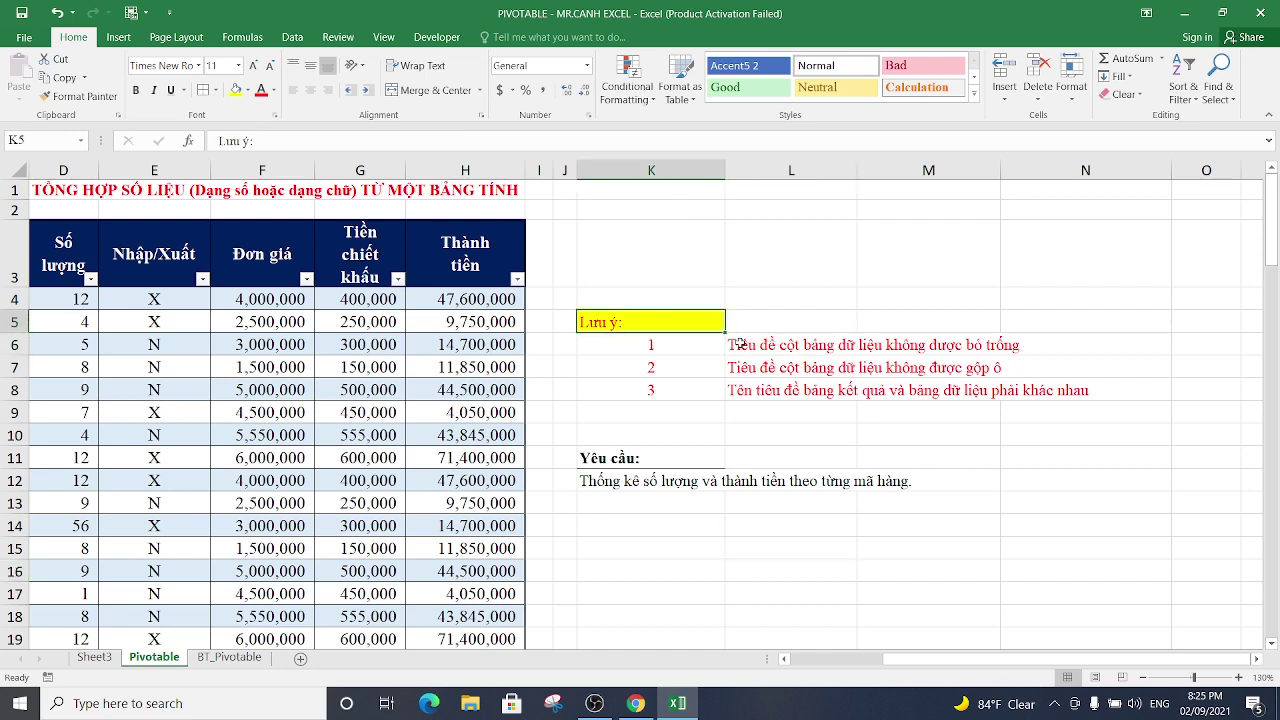
click(952, 347)
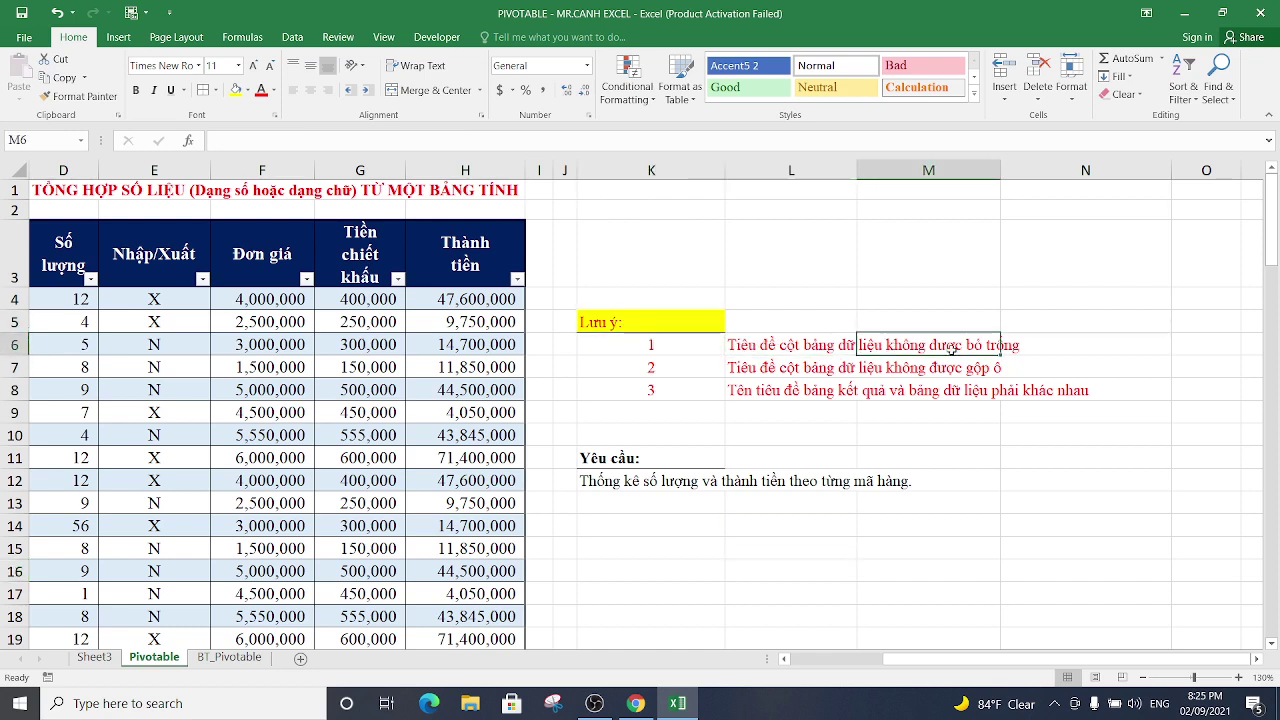
Step through the source table's column headers, including Đơn giá and Tiền chiết khấu
click(465, 253)
click(360, 253)
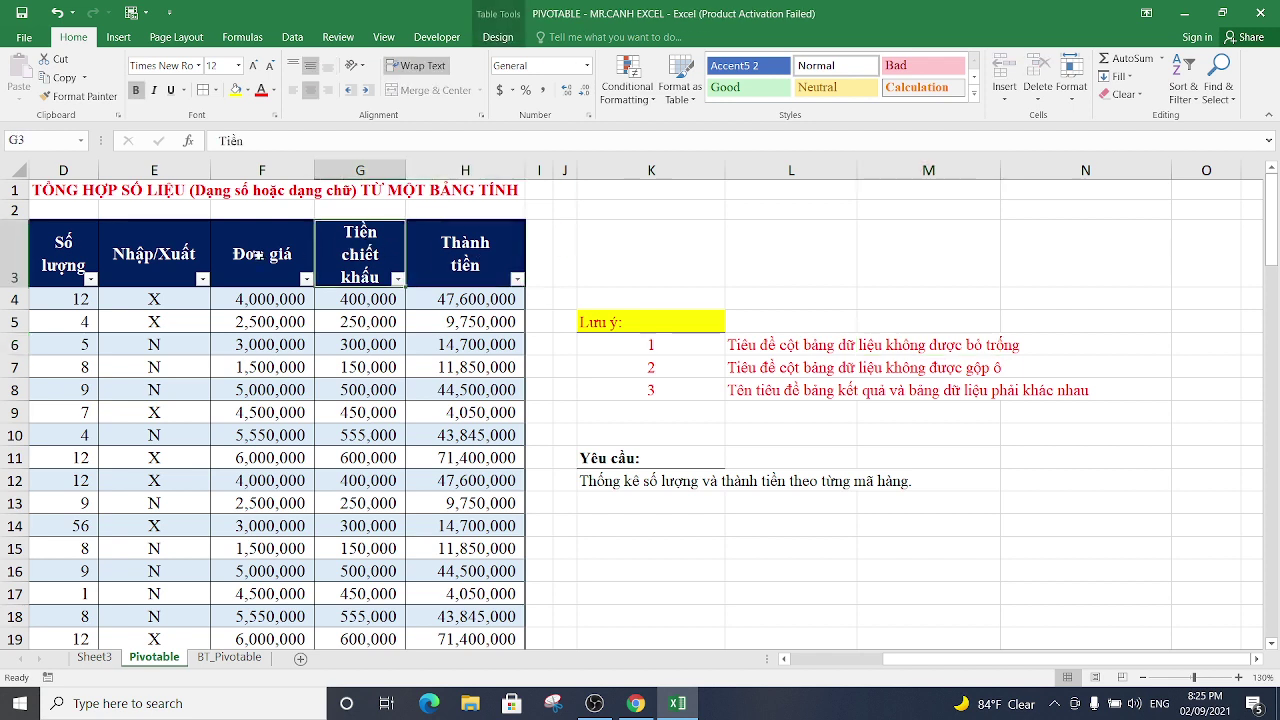
click(262, 253)
click(160, 253)
click(63, 253)
click(154, 253)
click(262, 253)
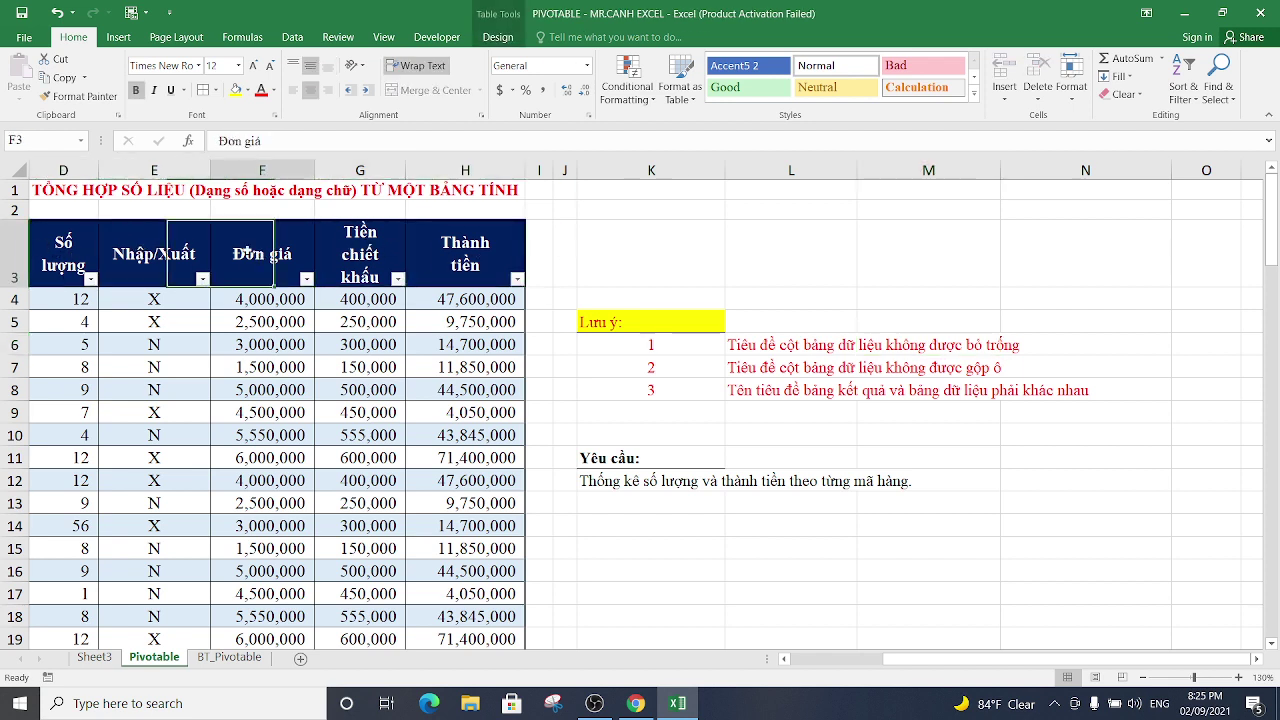
click(360, 253)
click(489, 253)
click(353, 253)
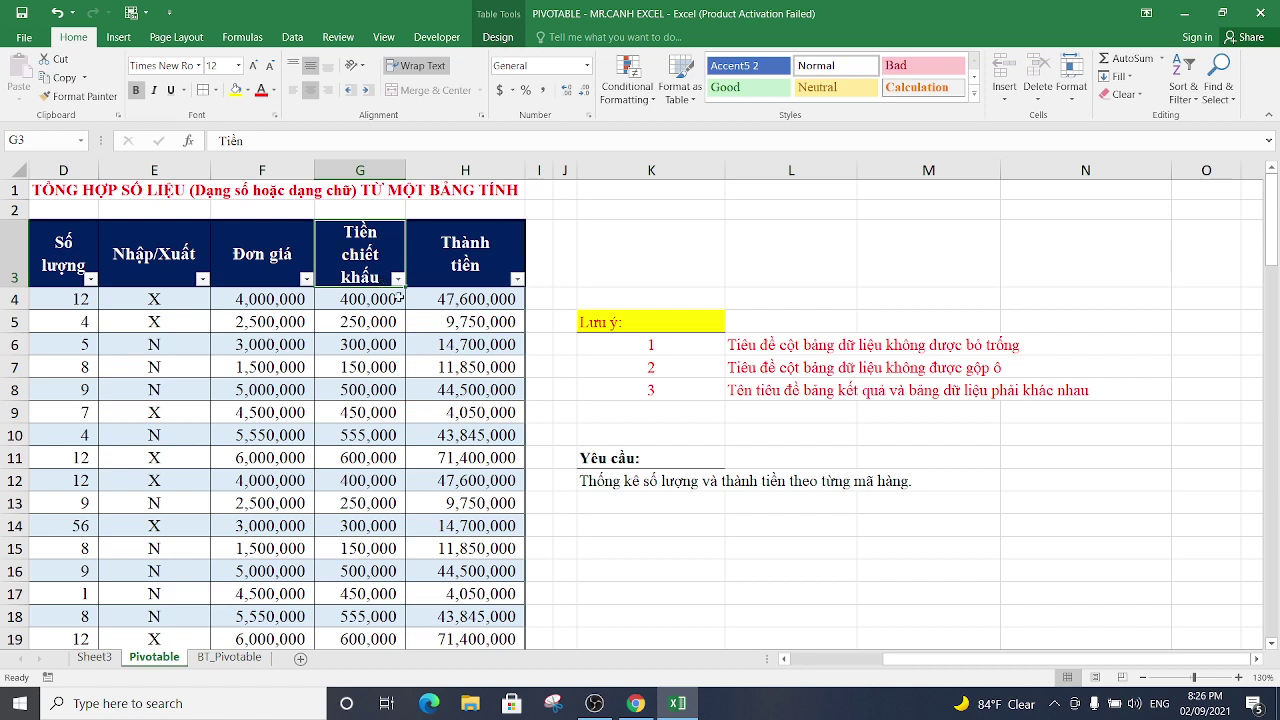
Read the L7 note on merged headers, then recheck the Số lượng, Tiền chiết khấu and Thành tiền headers
click(849, 370)
click(907, 371)
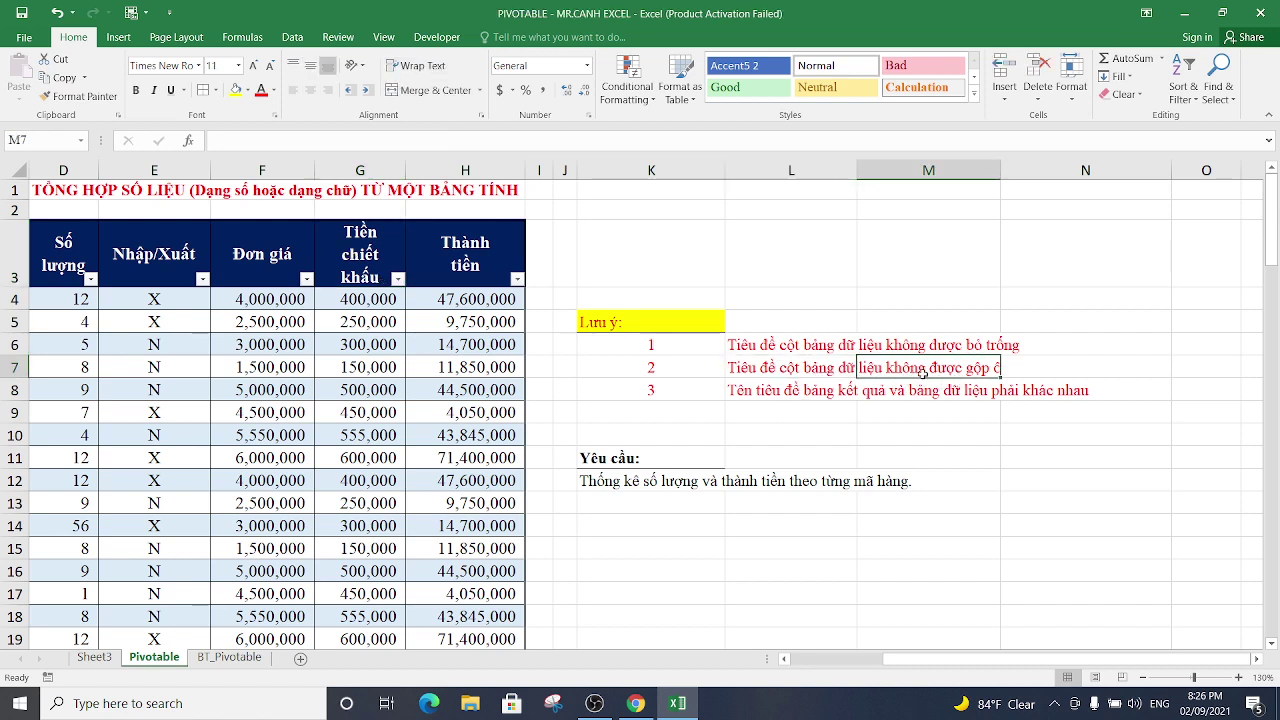
click(800, 368)
click(492, 252)
click(400, 250)
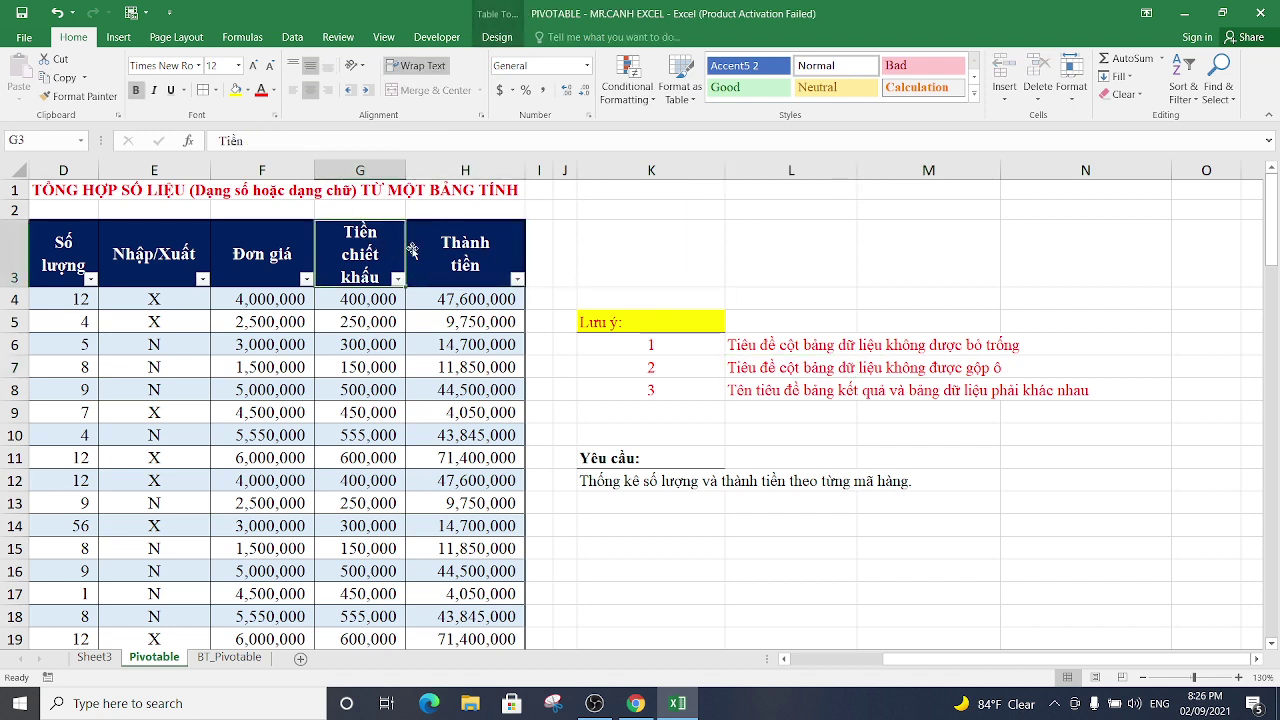
click(412, 250)
click(262, 250)
click(168, 245)
click(68, 250)
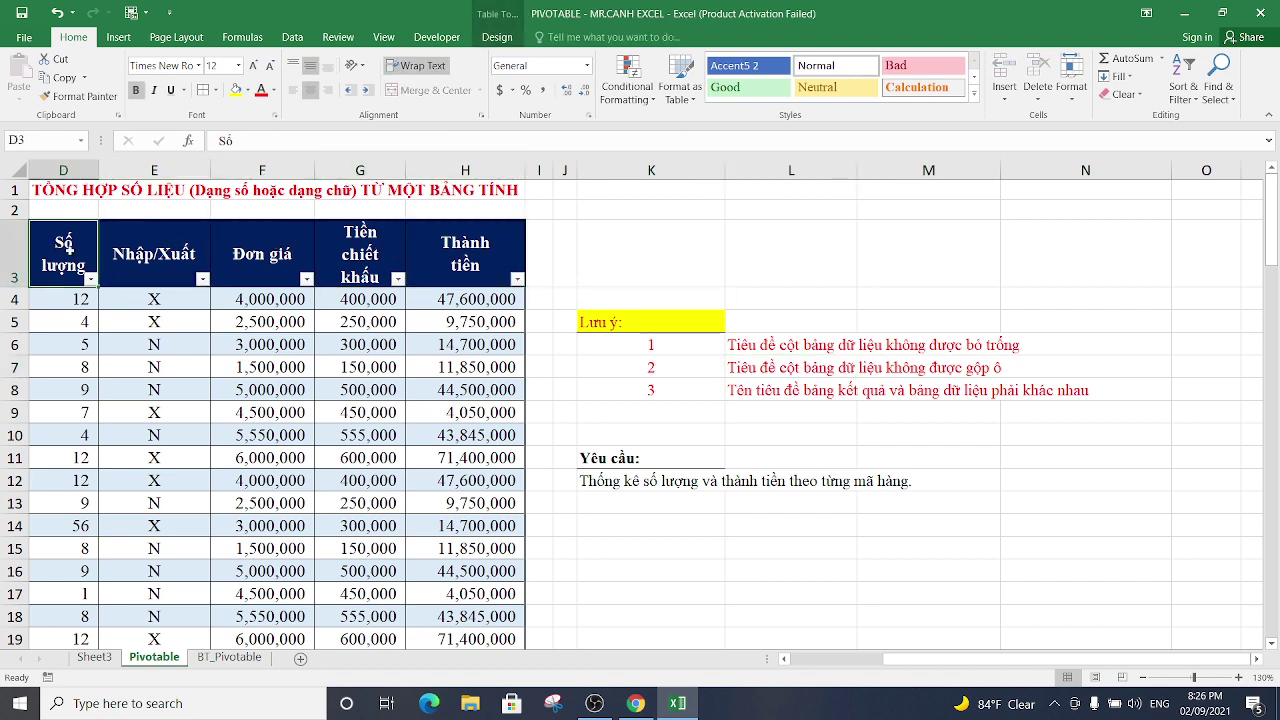
click(136, 258)
click(290, 250)
click(381, 252)
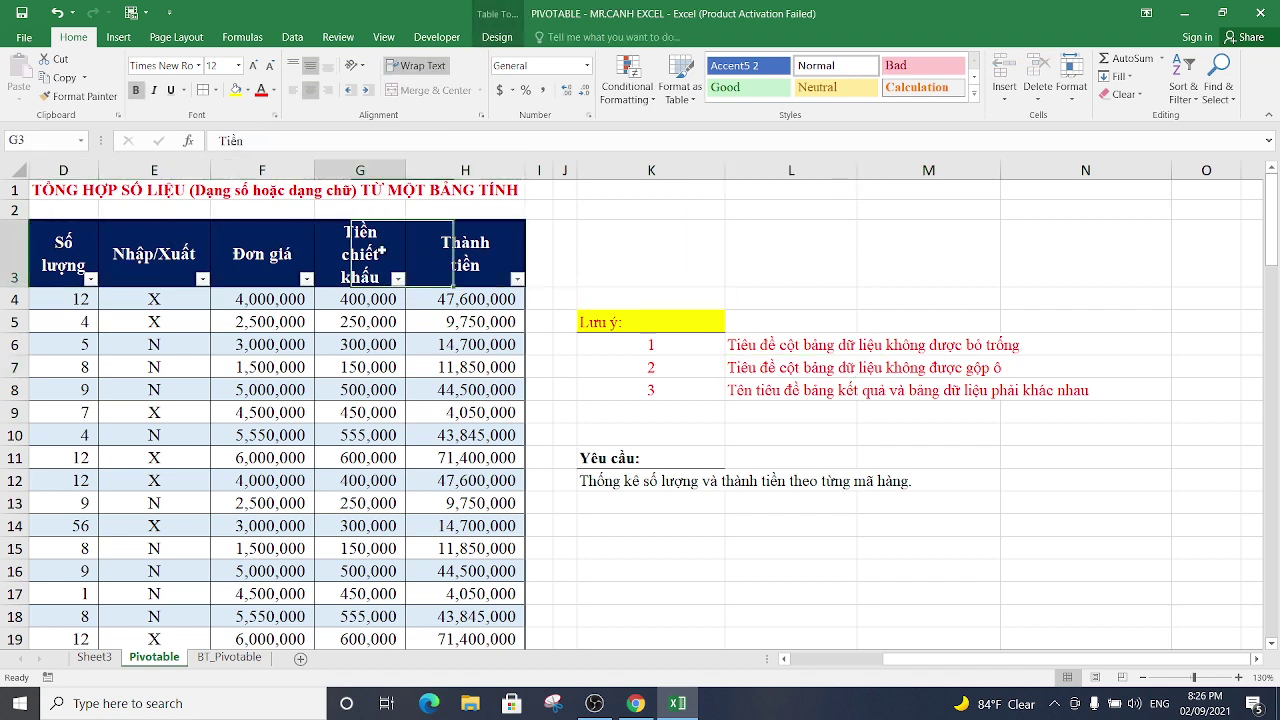
click(445, 241)
Read the third note about table titles, then return to the Sheet3 PivotTable
click(668, 395)
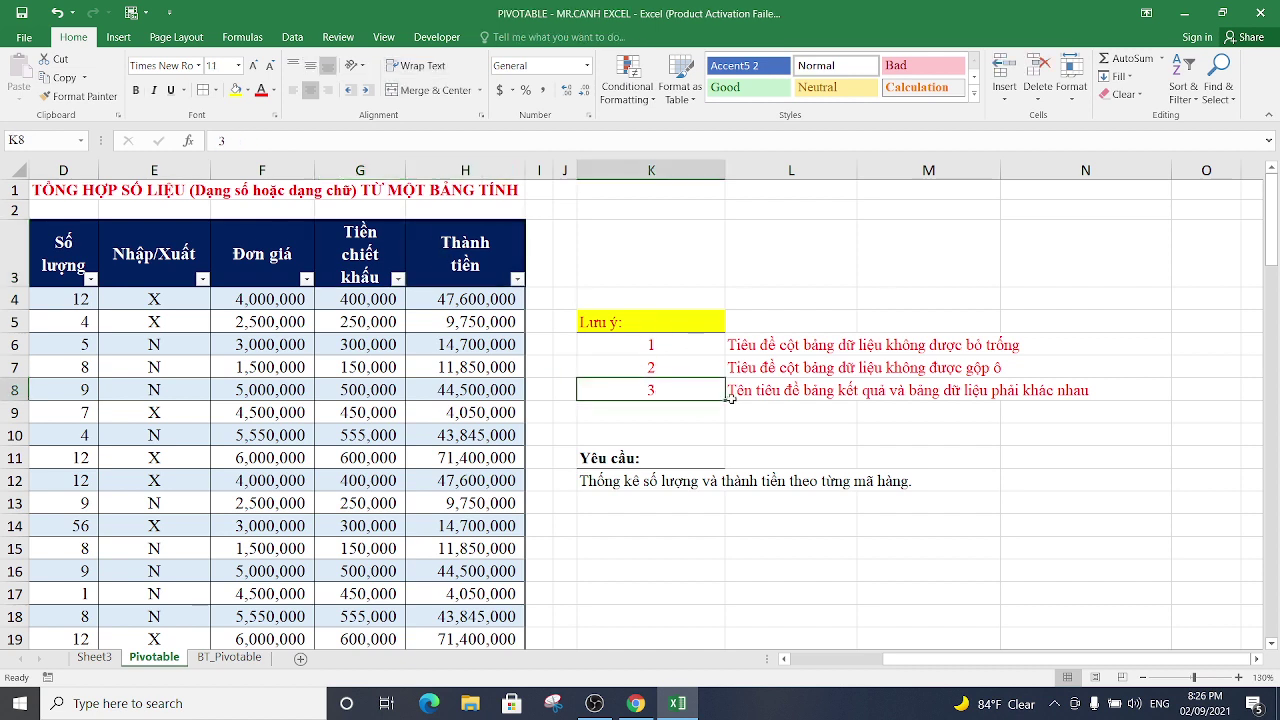
click(757, 397)
click(938, 392)
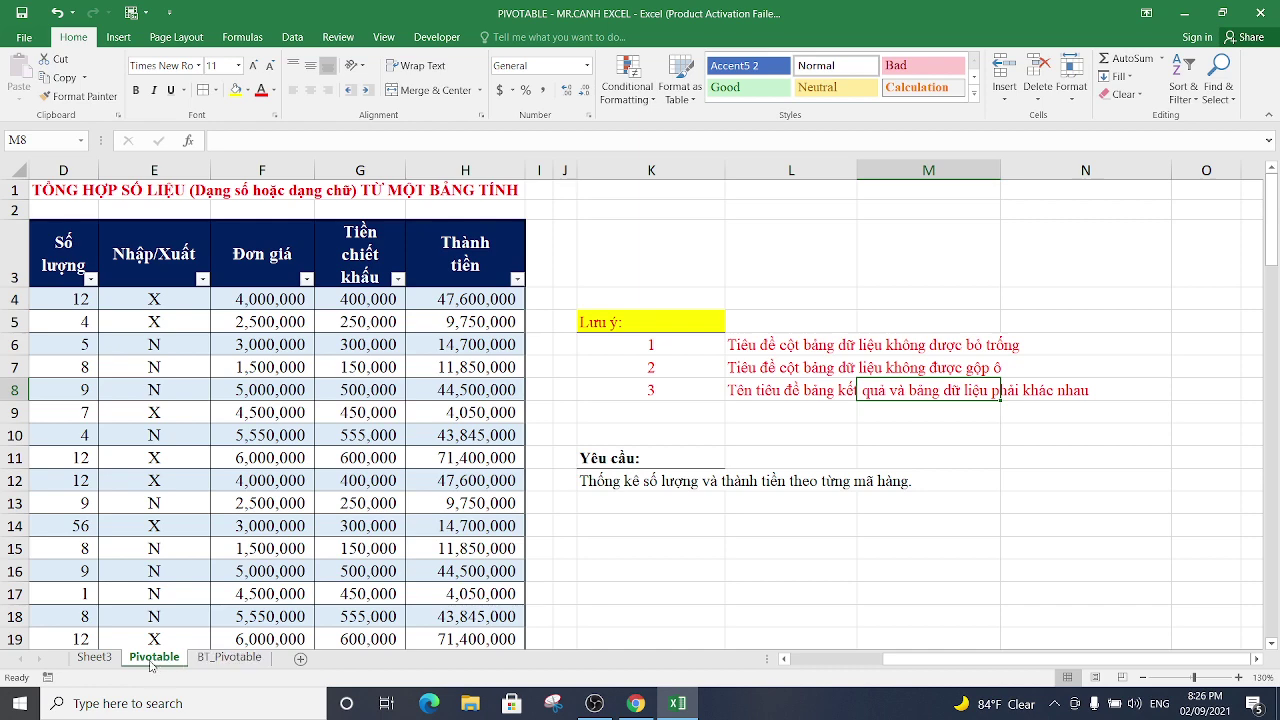
click(95, 657)
click(457, 321)
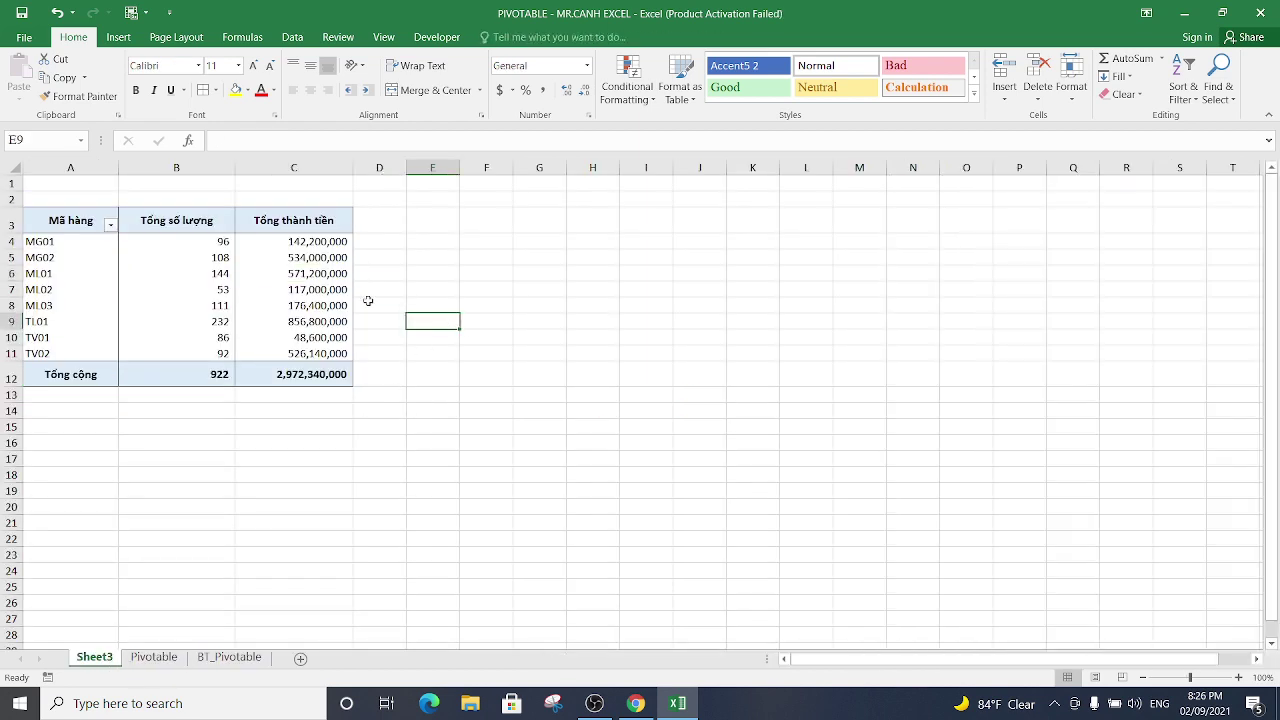
Review the PivotTable's Mã hàng row field and its Tổng số lượng and Tổng thành tiền value columns
click(70, 221)
click(203, 222)
click(268, 222)
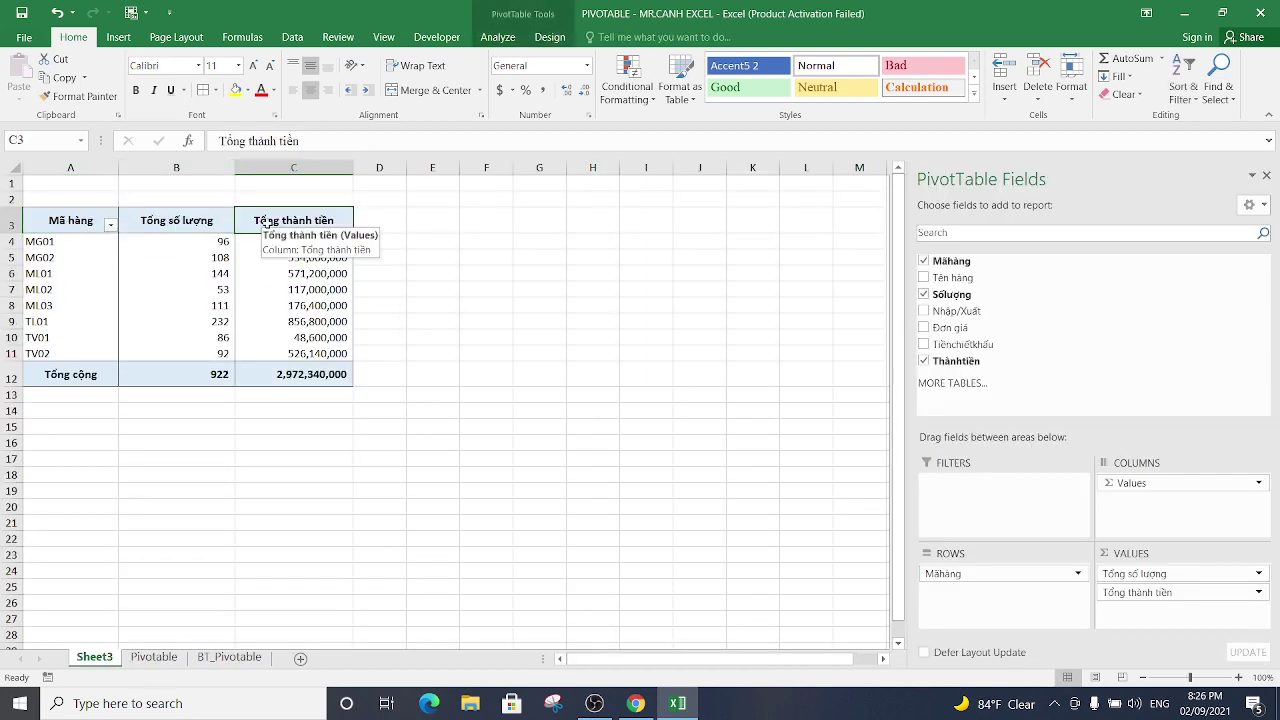
click(113, 220)
click(162, 220)
click(267, 214)
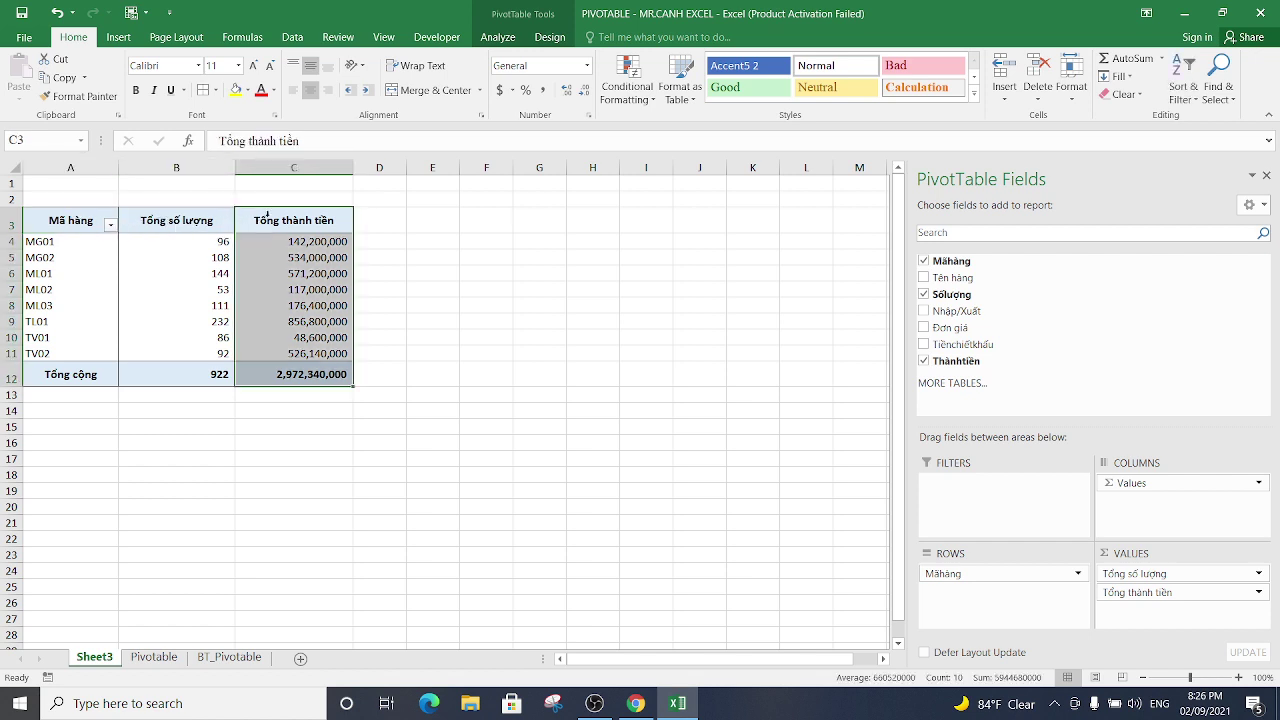
click(217, 221)
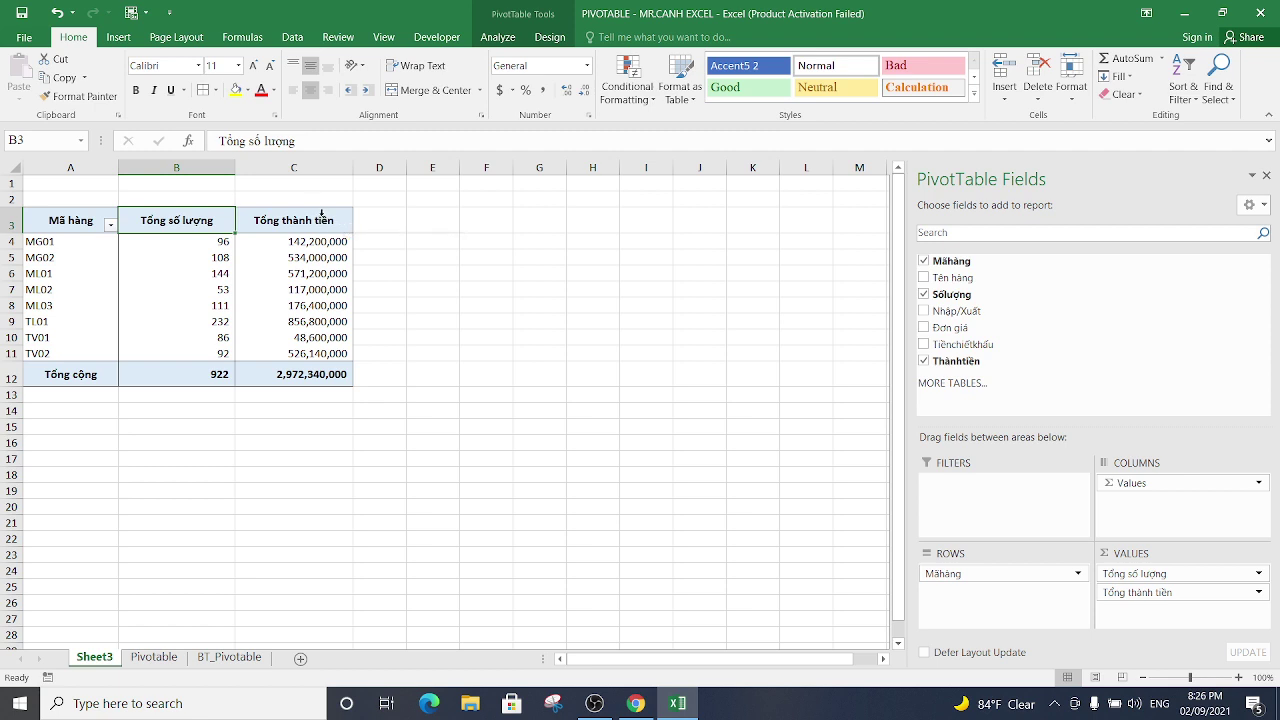
click(320, 212)
drag(186, 229, 178, 221)
click(67, 221)
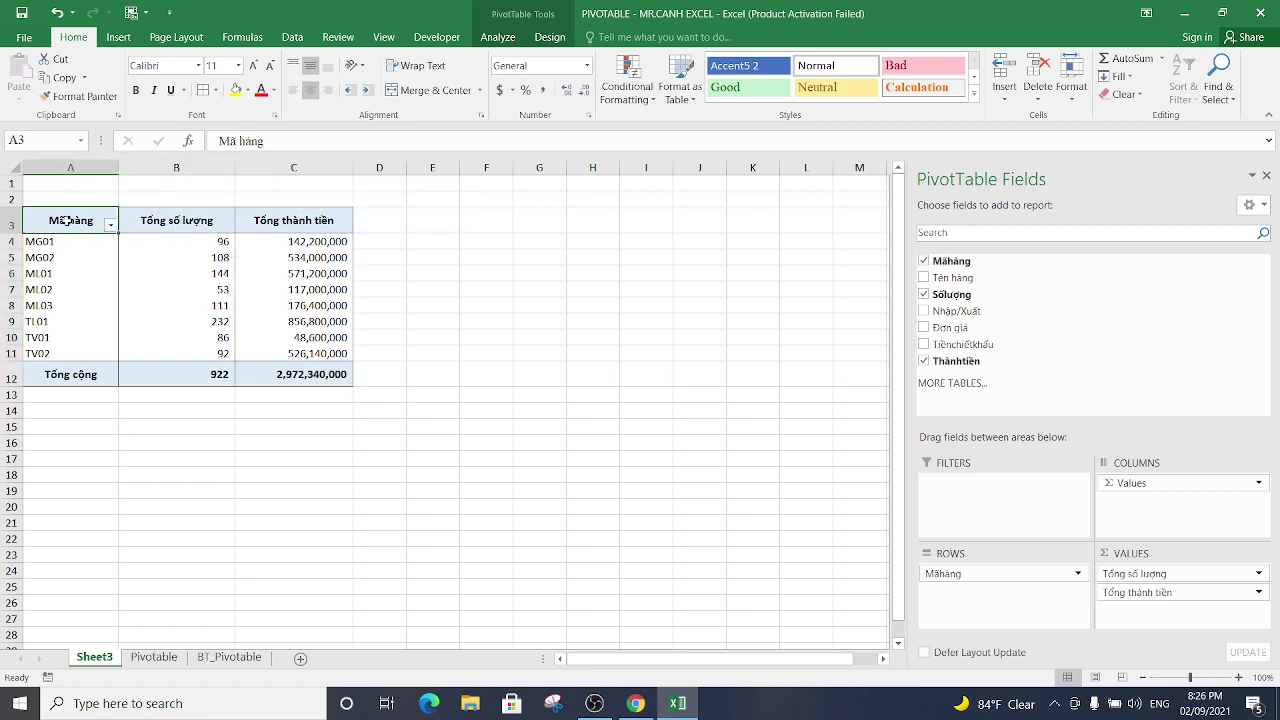
click(165, 222)
click(293, 221)
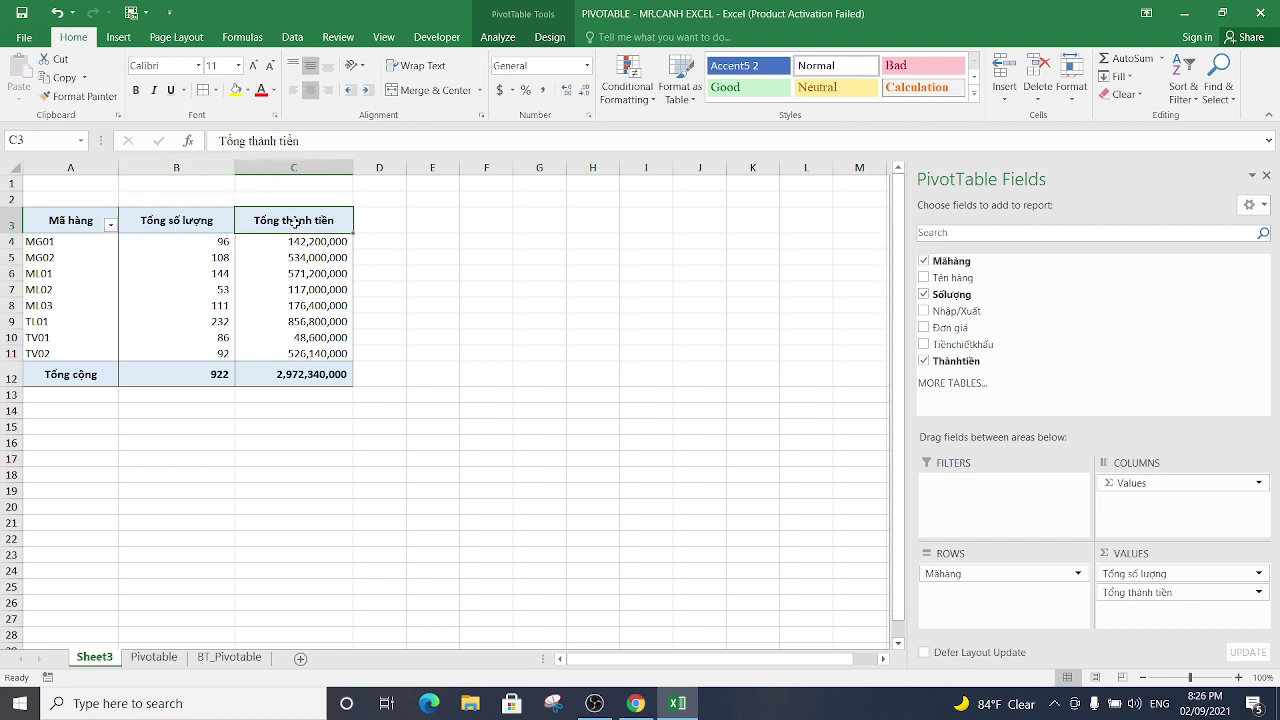
click(193, 228)
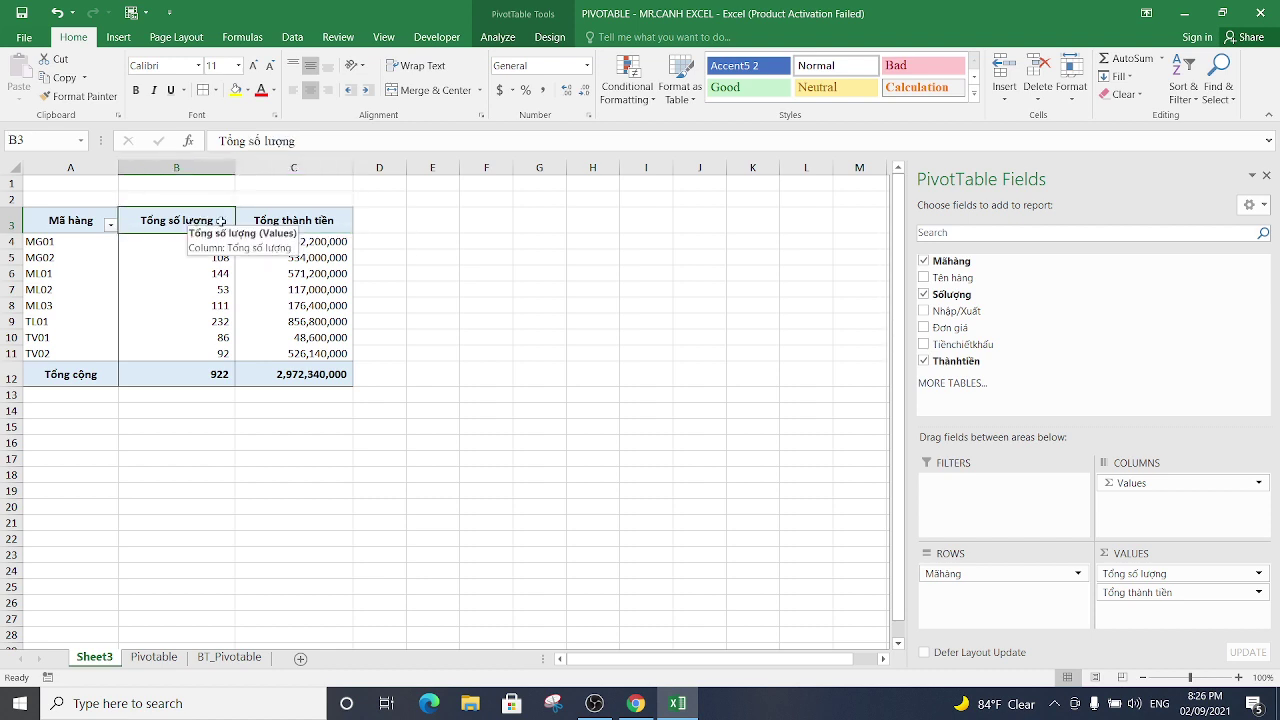
Highlight the three header notes in L6:N8 on the Pivotable sheet, then move to BT_Pivotable
click(158, 660)
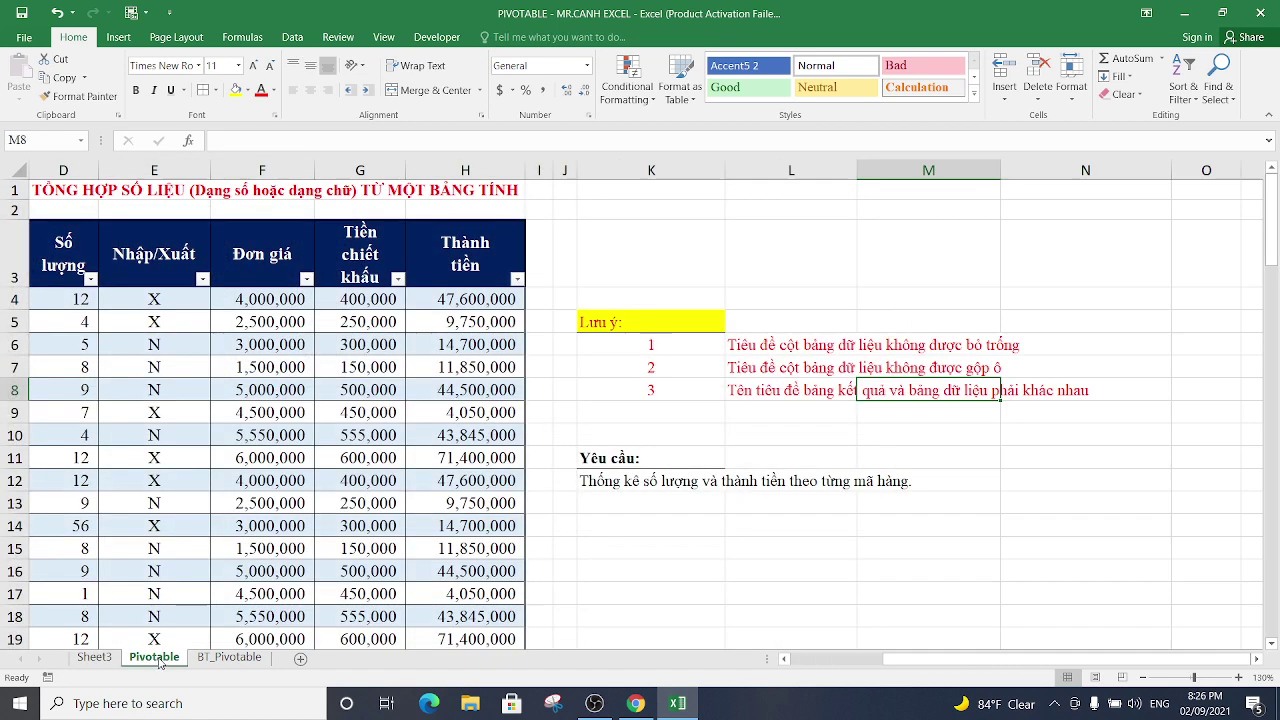
click(785, 388)
drag(785, 344, 1094, 389)
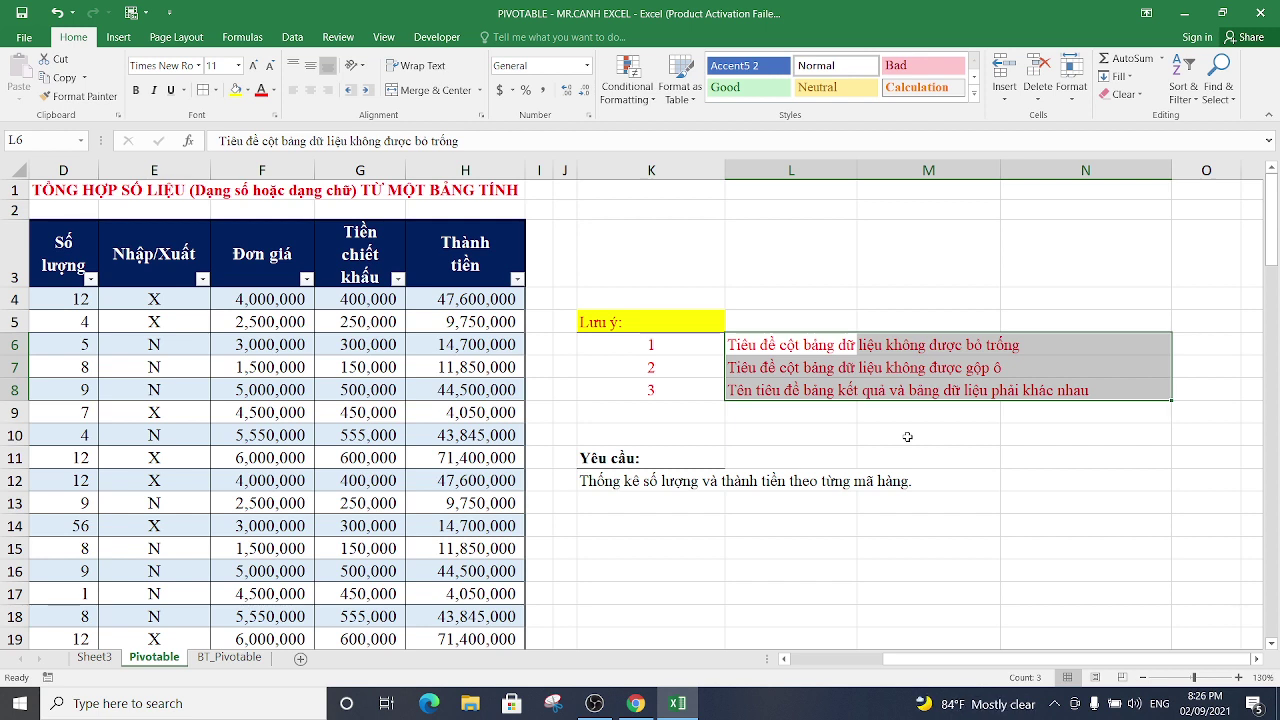
click(795, 431)
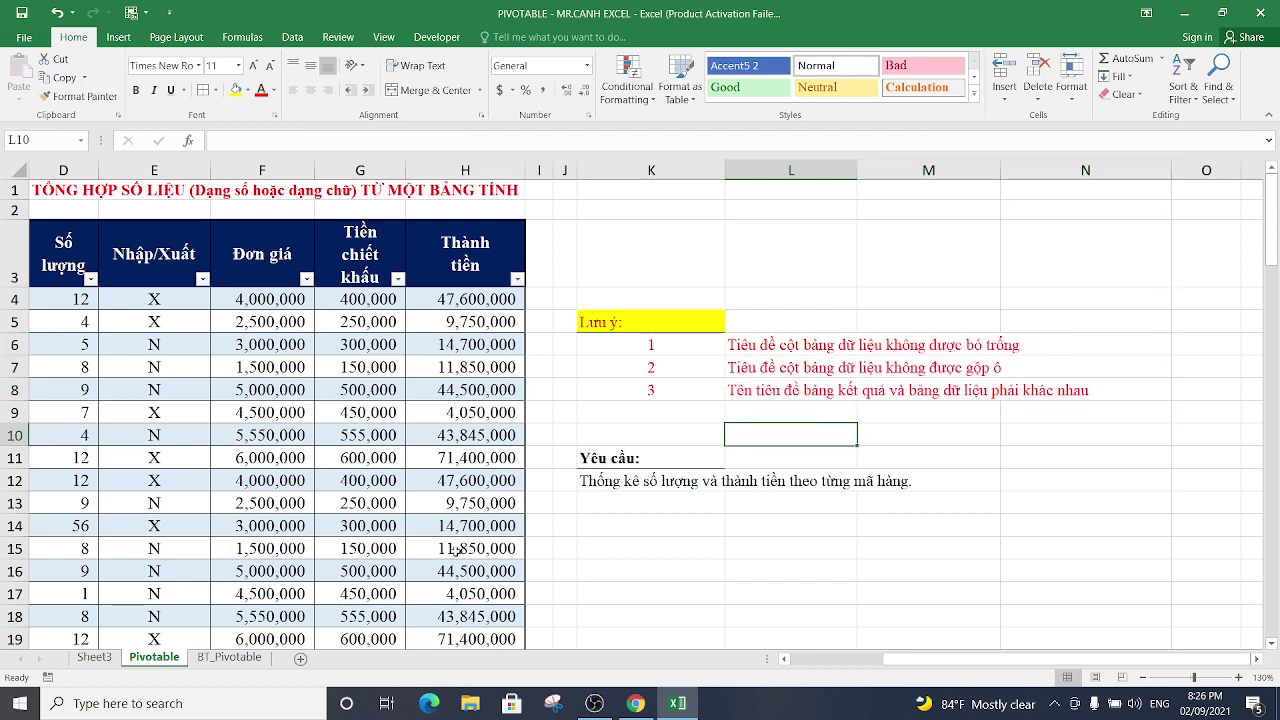
click(229, 657)
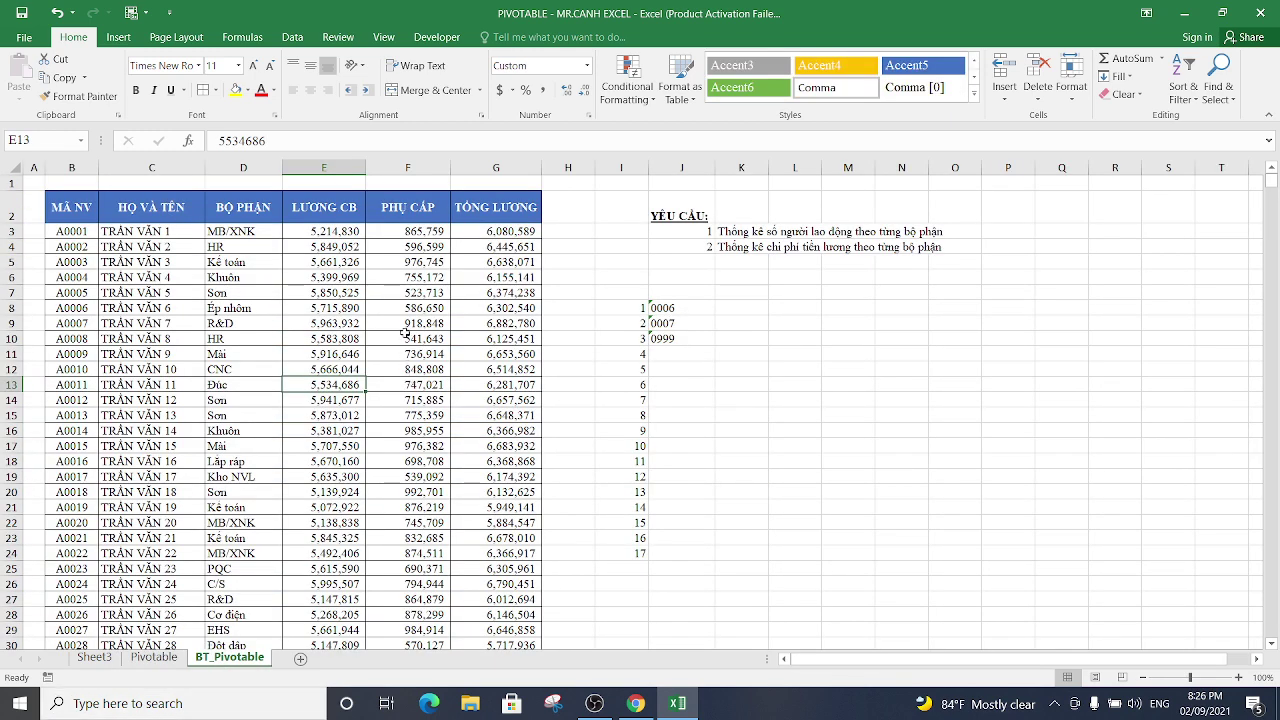
Highlight the two requirements: staff count and salary cost per department
click(405, 337)
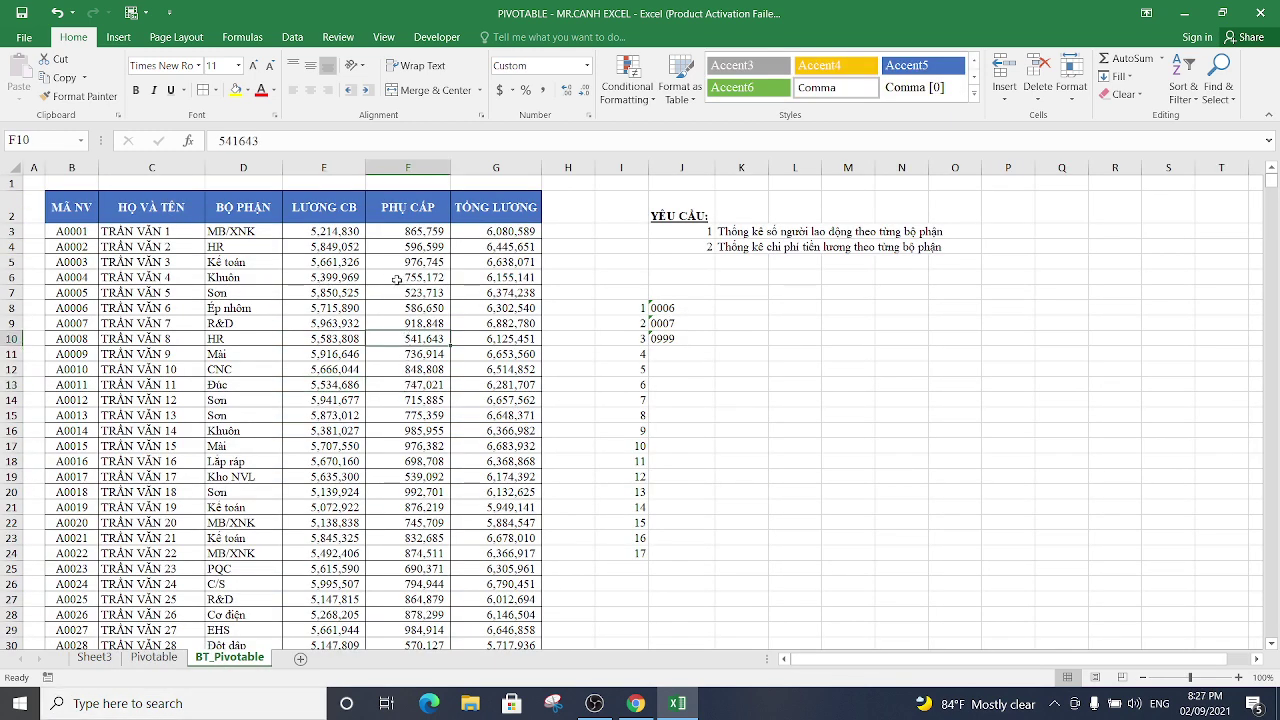
drag(748, 236, 892, 241)
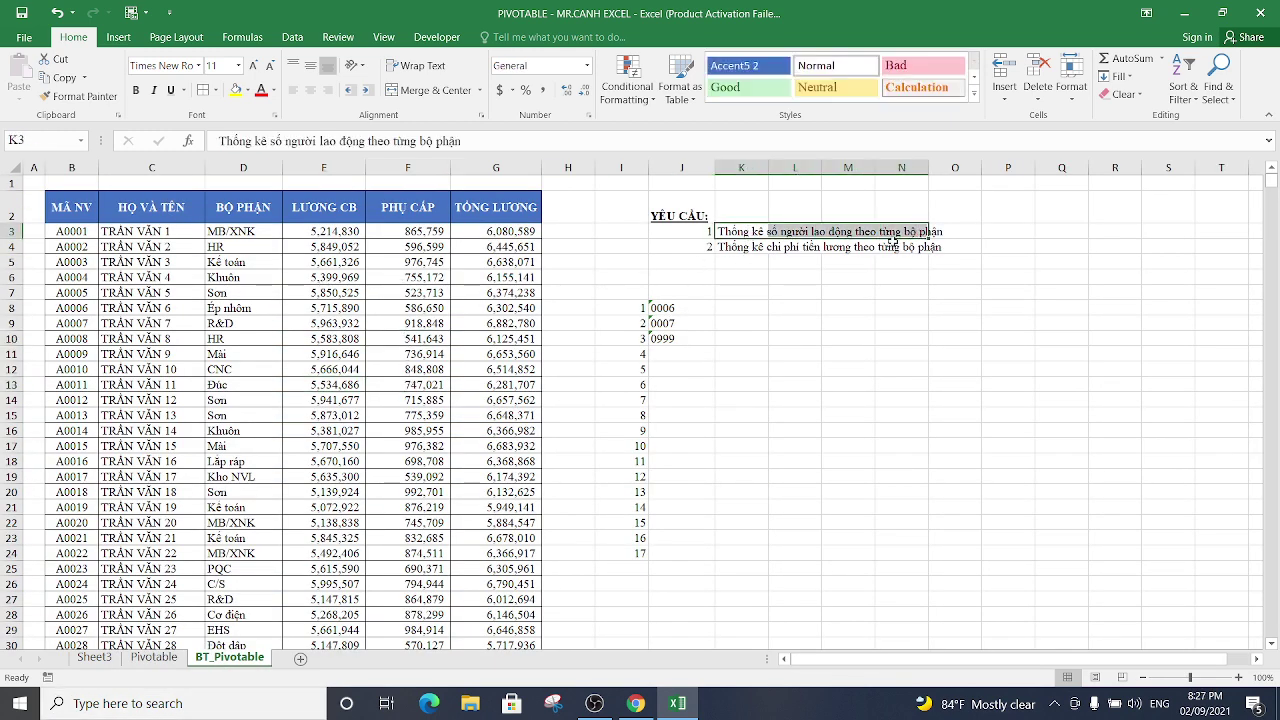
drag(768, 247, 917, 248)
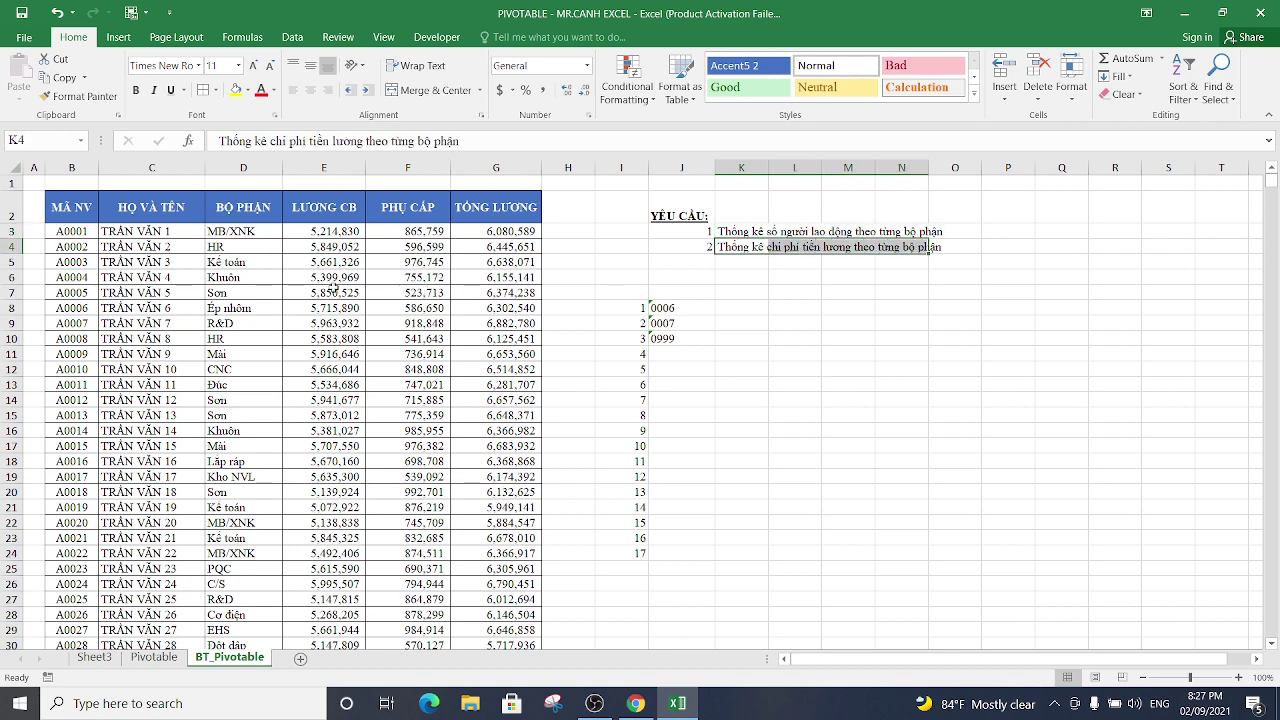
click(336, 289)
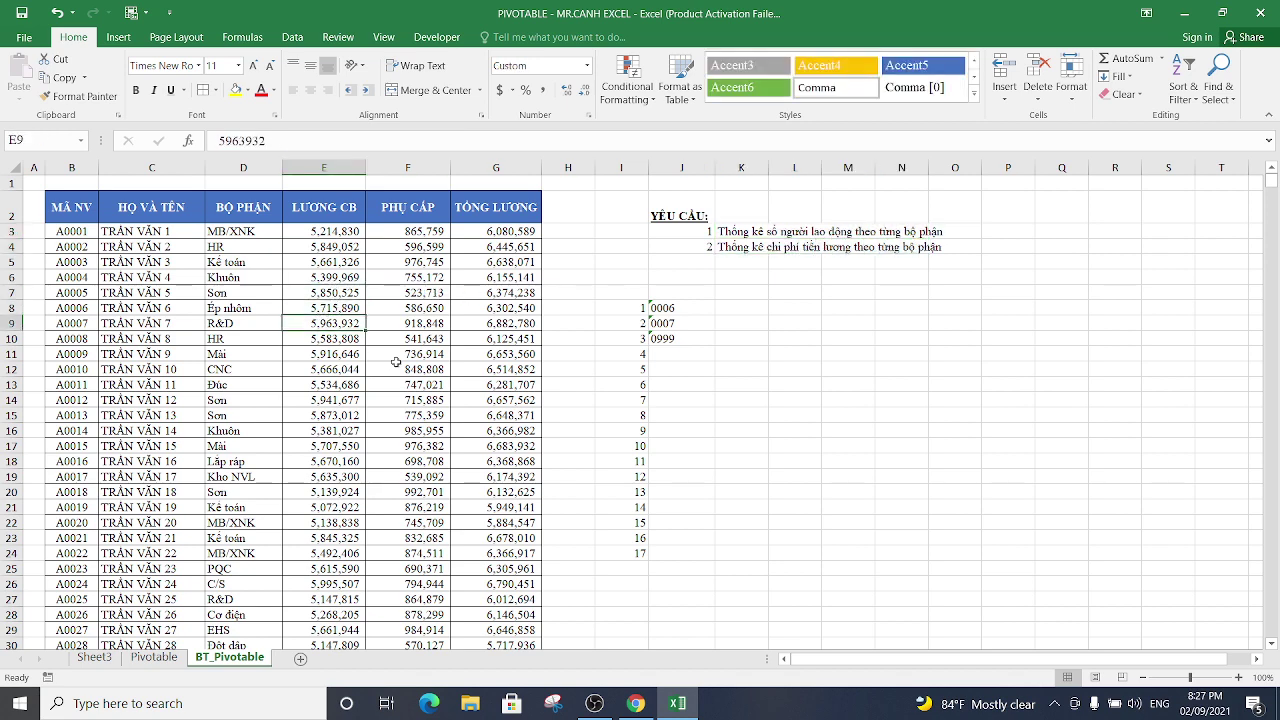
Convert the employee data B2:G1053 into a table with headers
click(262, 274)
click(256, 310)
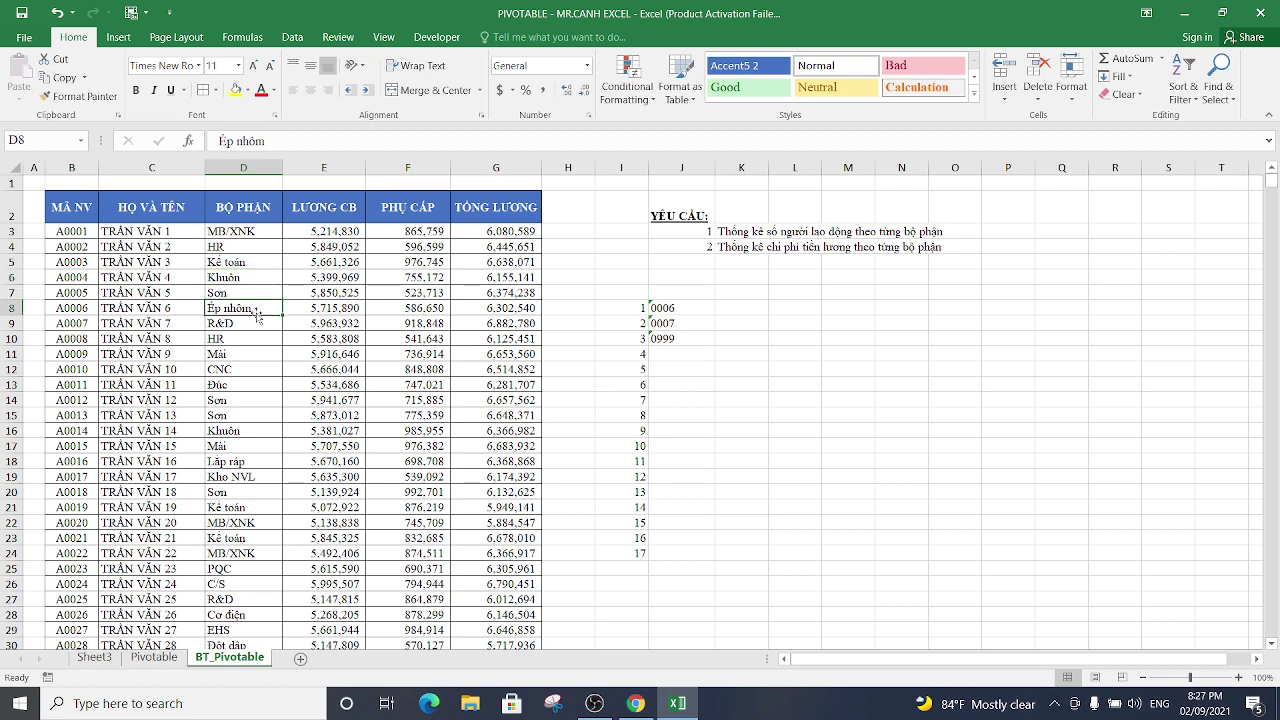
click(122, 40)
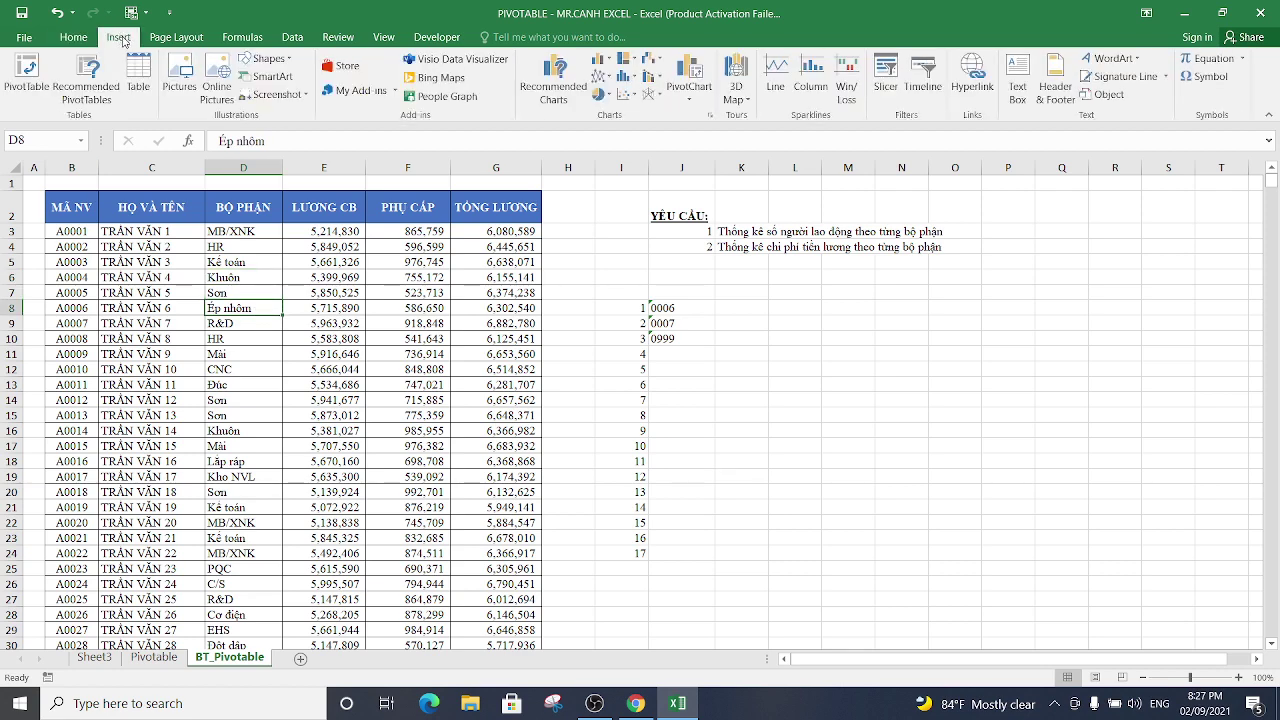
click(138, 78)
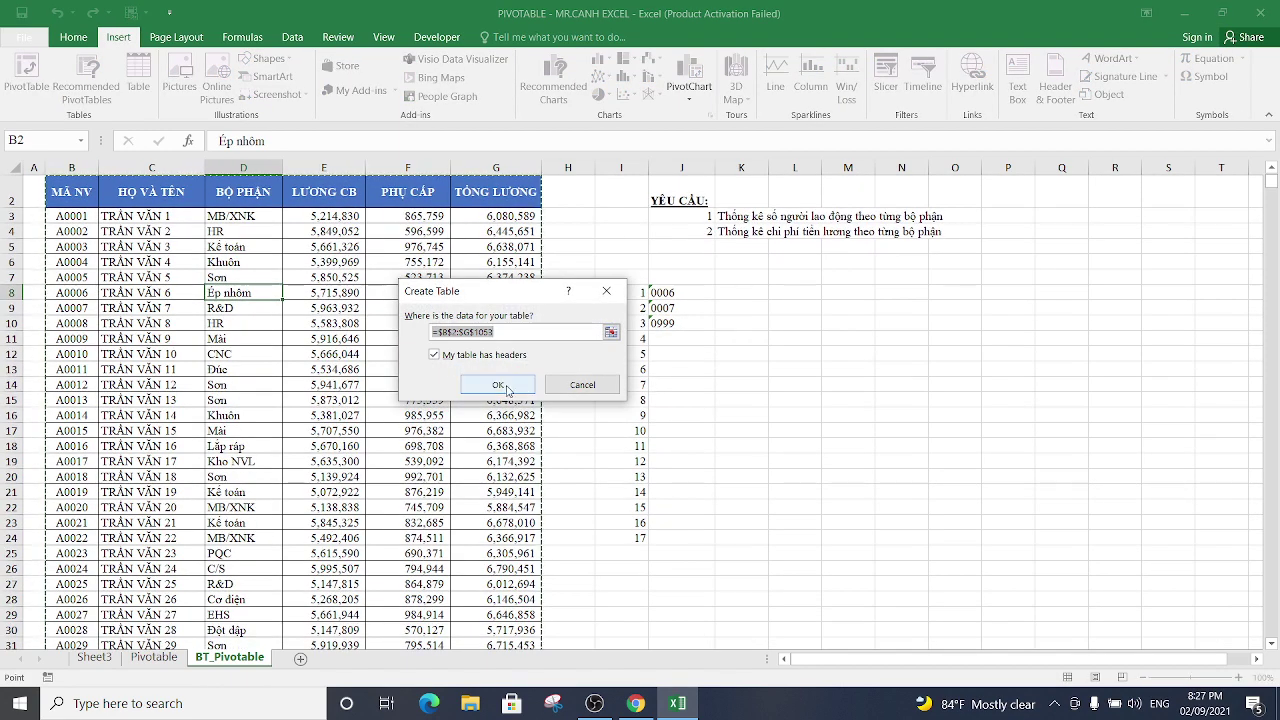
click(507, 389)
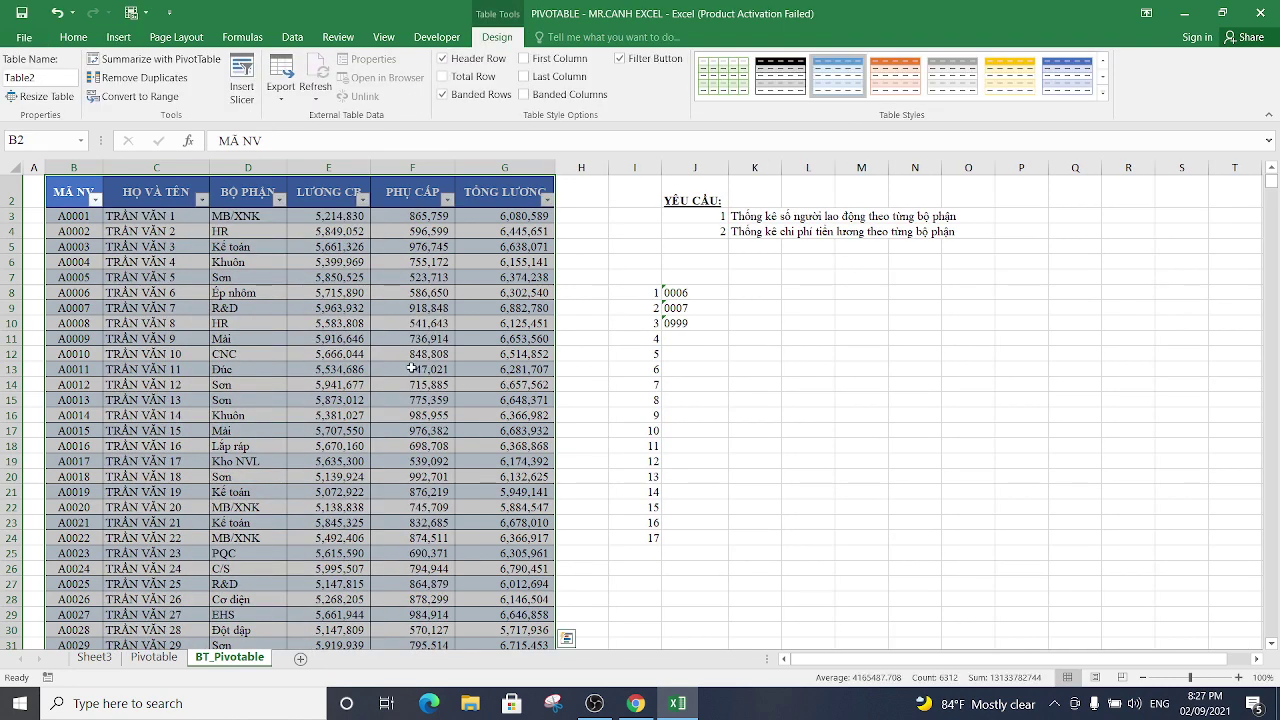
Delete the stray numbers and codes in columns I:J beside the table
drag(634, 262, 726, 554)
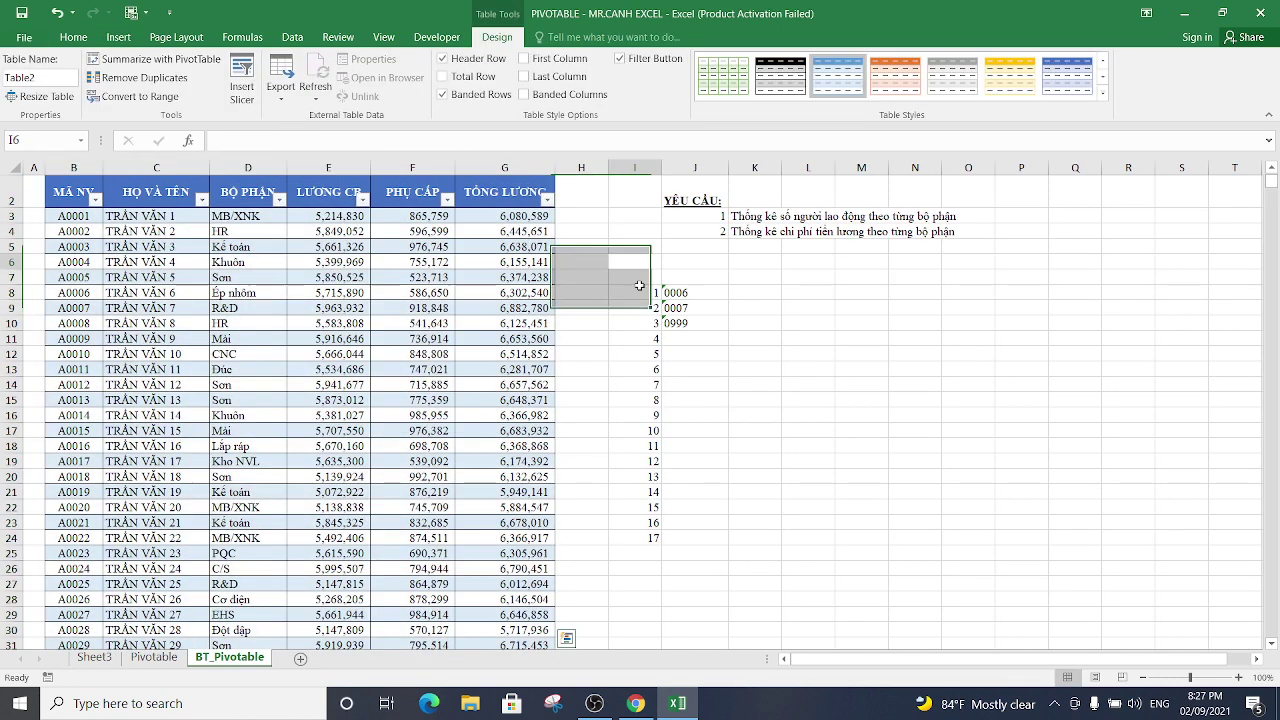
scroll(700, 500, up, 3)
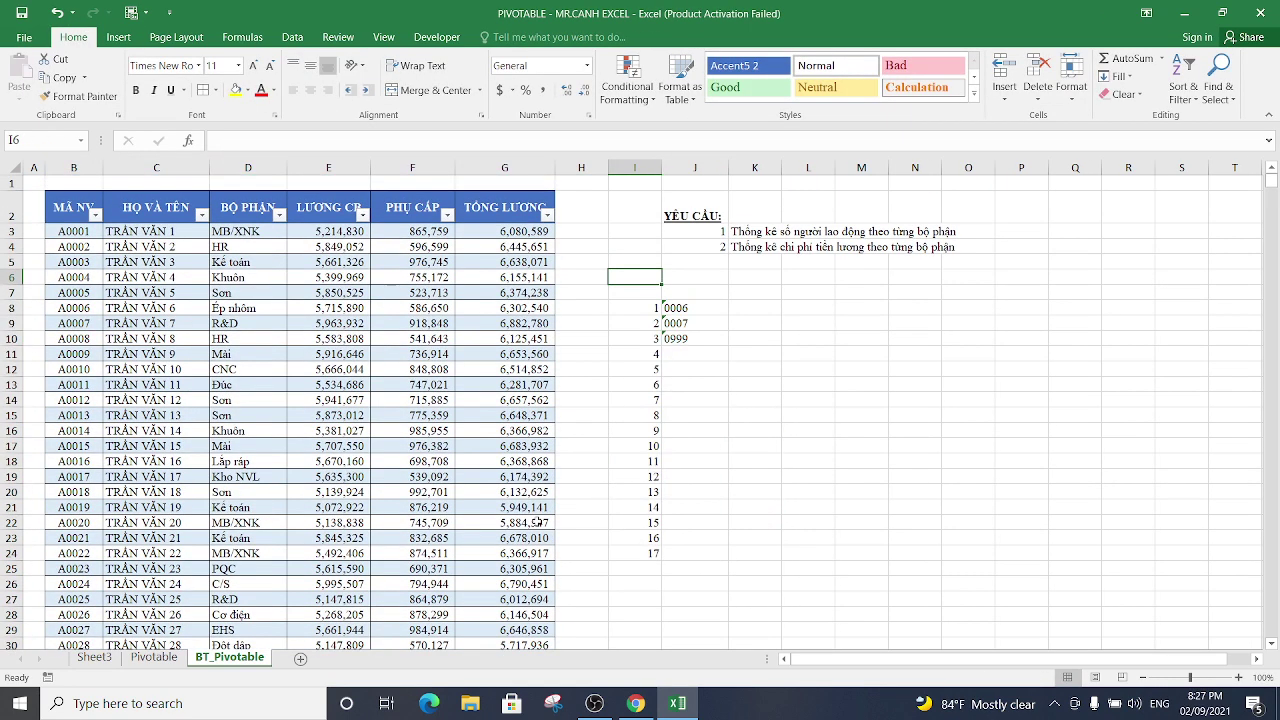
click(344, 397)
drag(642, 290, 738, 576)
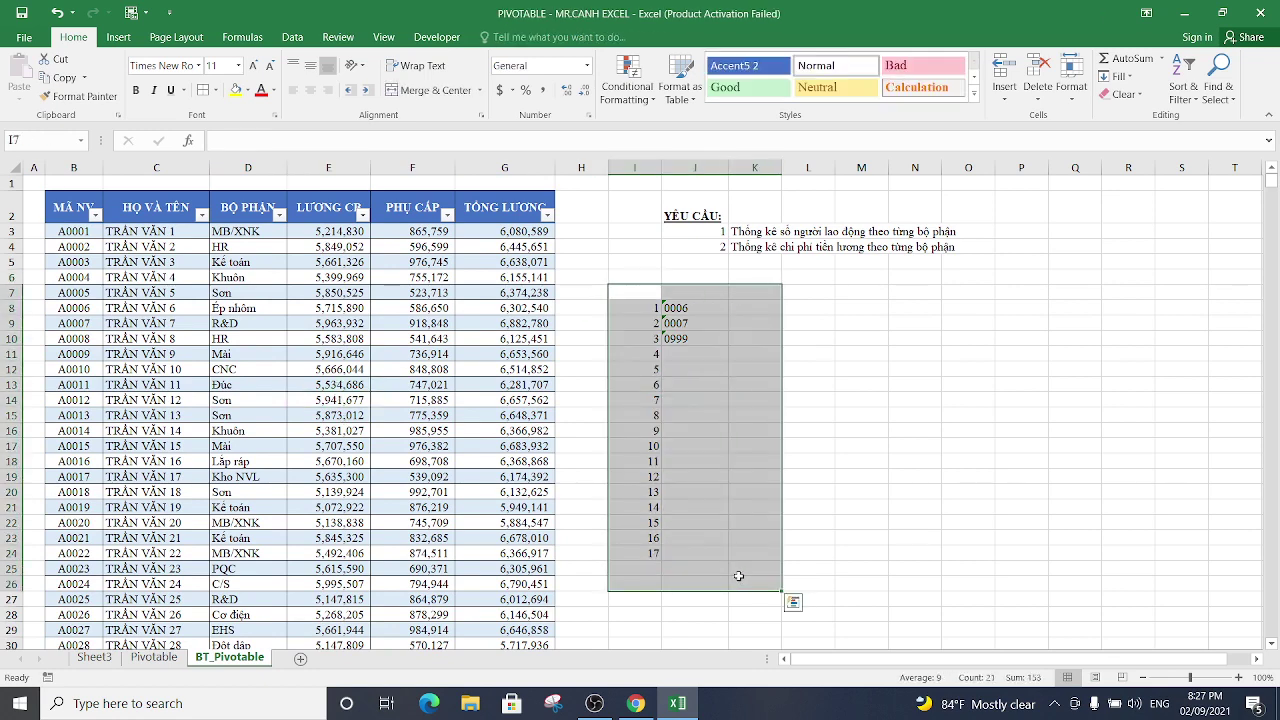
key(Delete)
click(368, 396)
Check the new table's name, Table2, in the Table Design name box
click(244, 341)
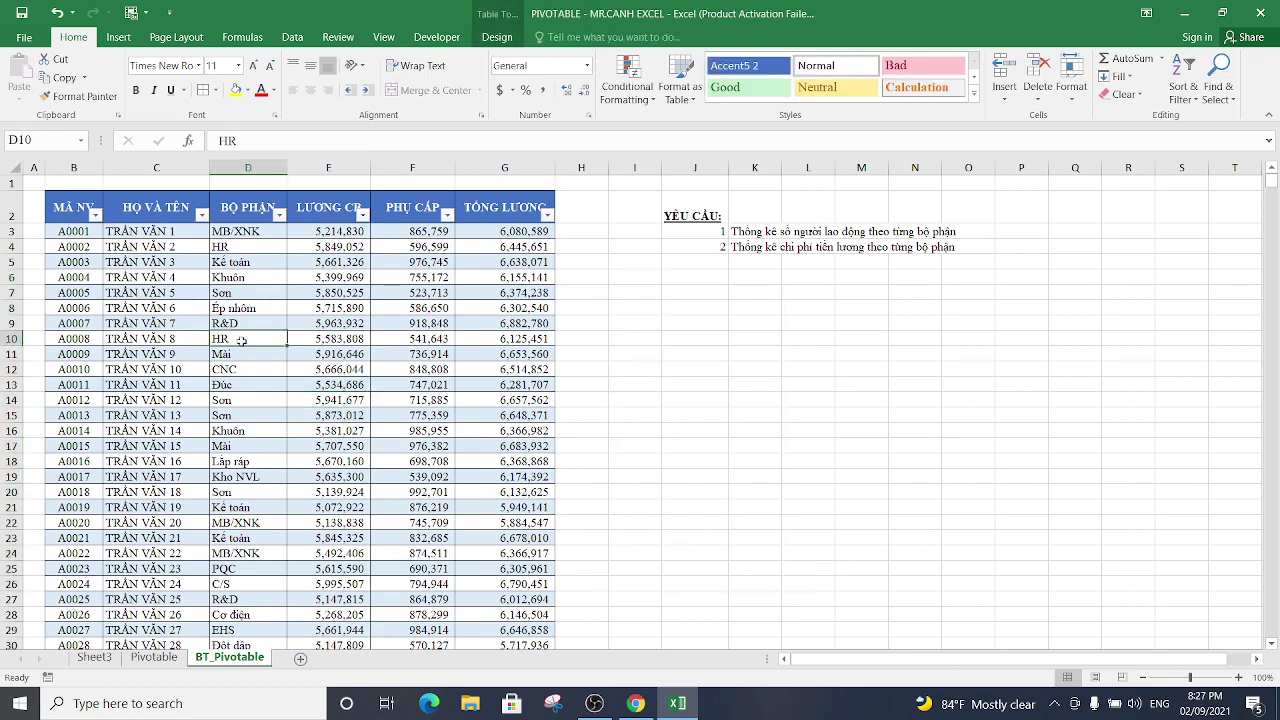
click(118, 37)
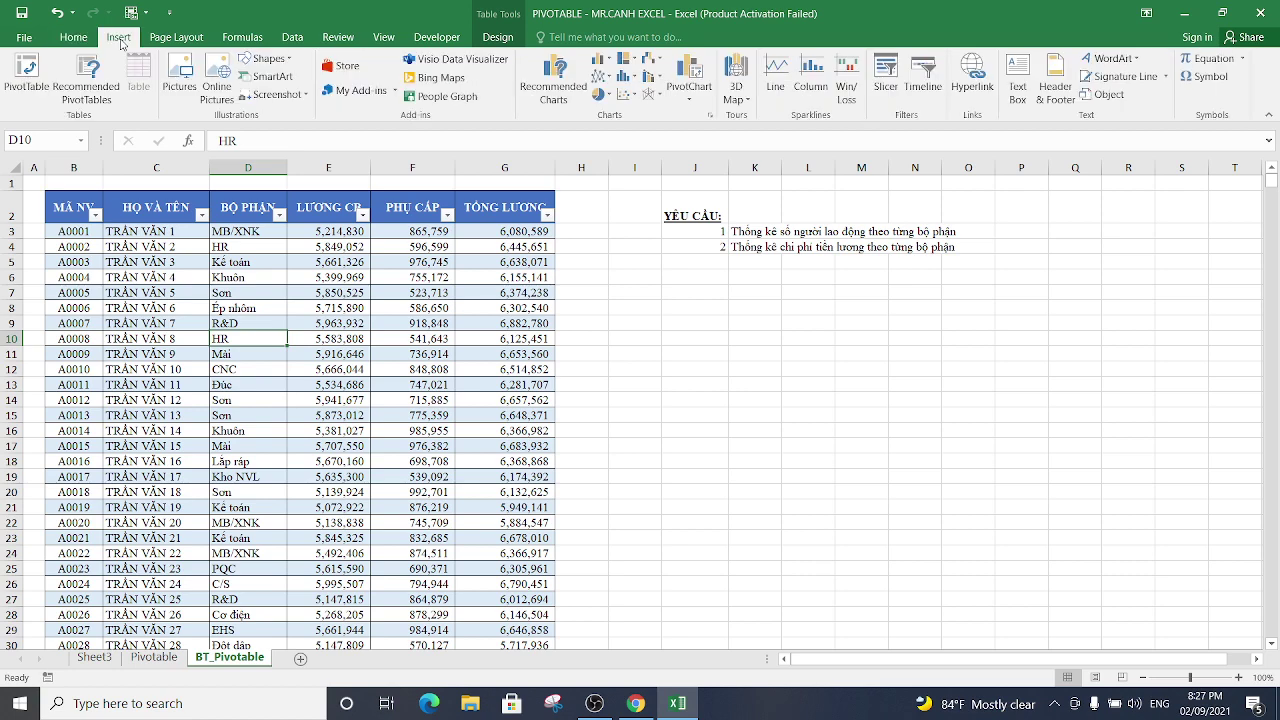
click(497, 37)
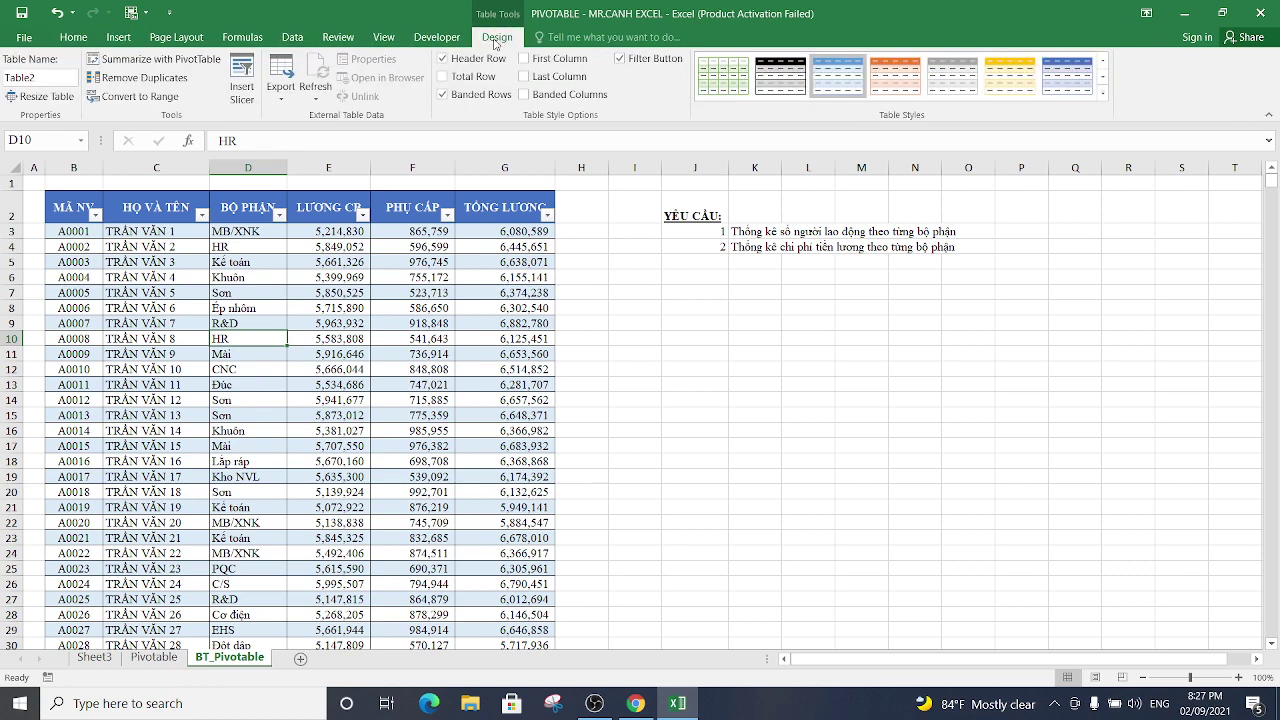
click(226, 285)
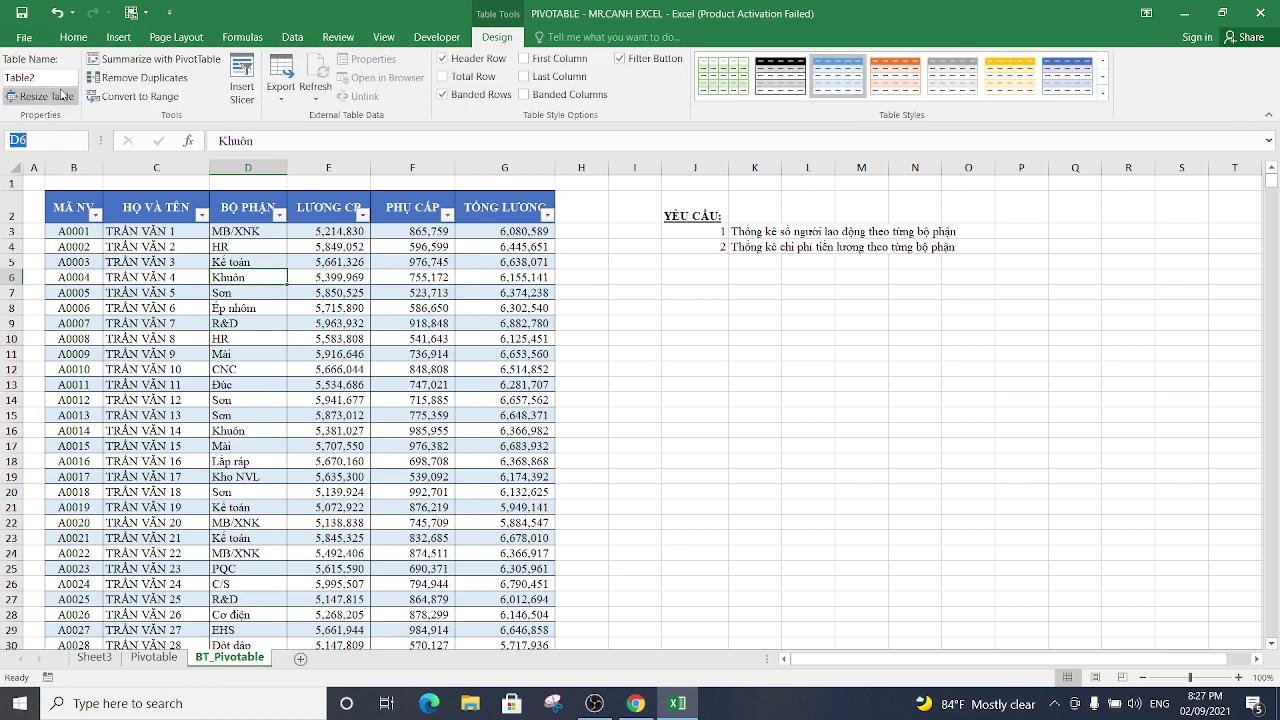
click(61, 77)
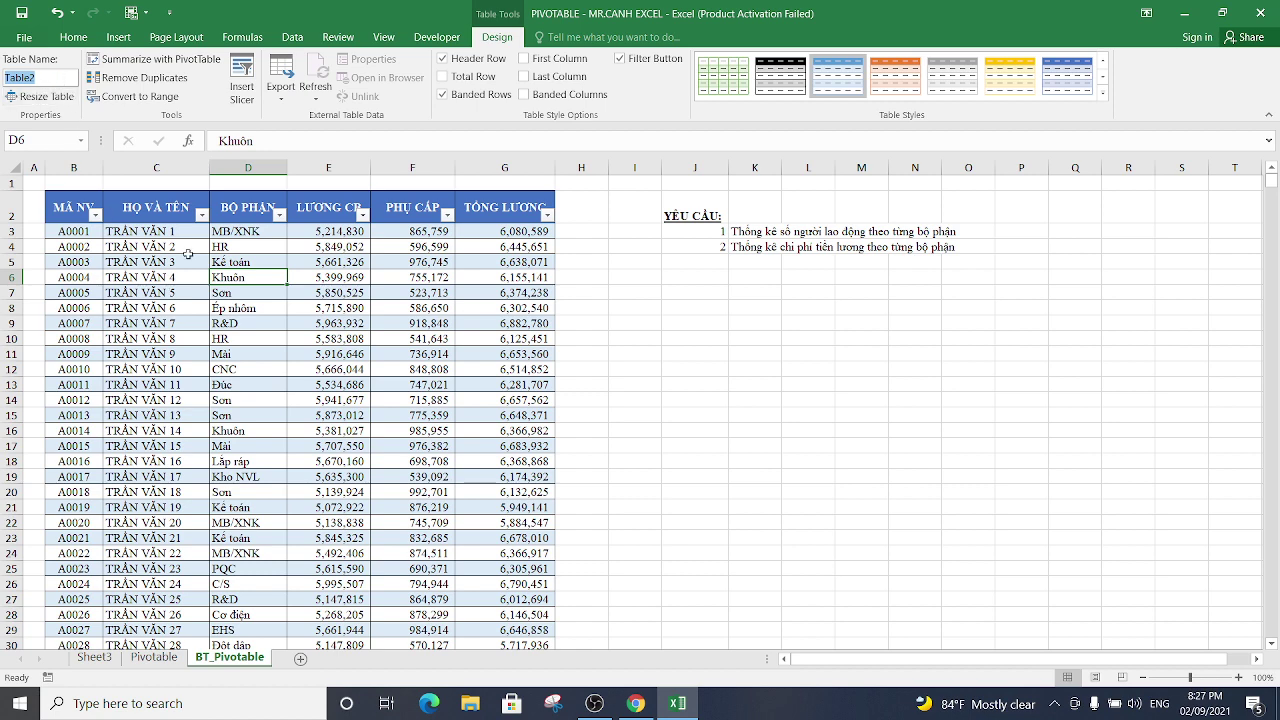
key(Return)
key(Down)
key(Left)
click(50, 76)
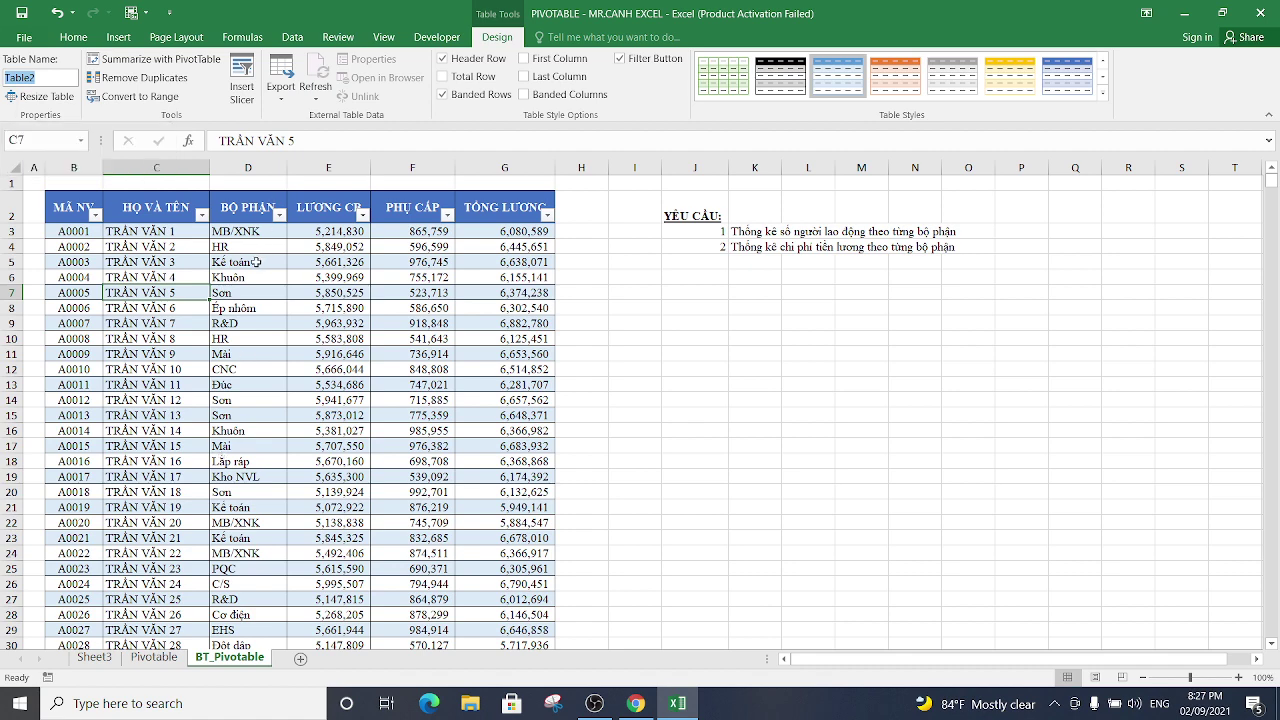
Start a new PivotTable from the employee table
click(300, 289)
click(279, 320)
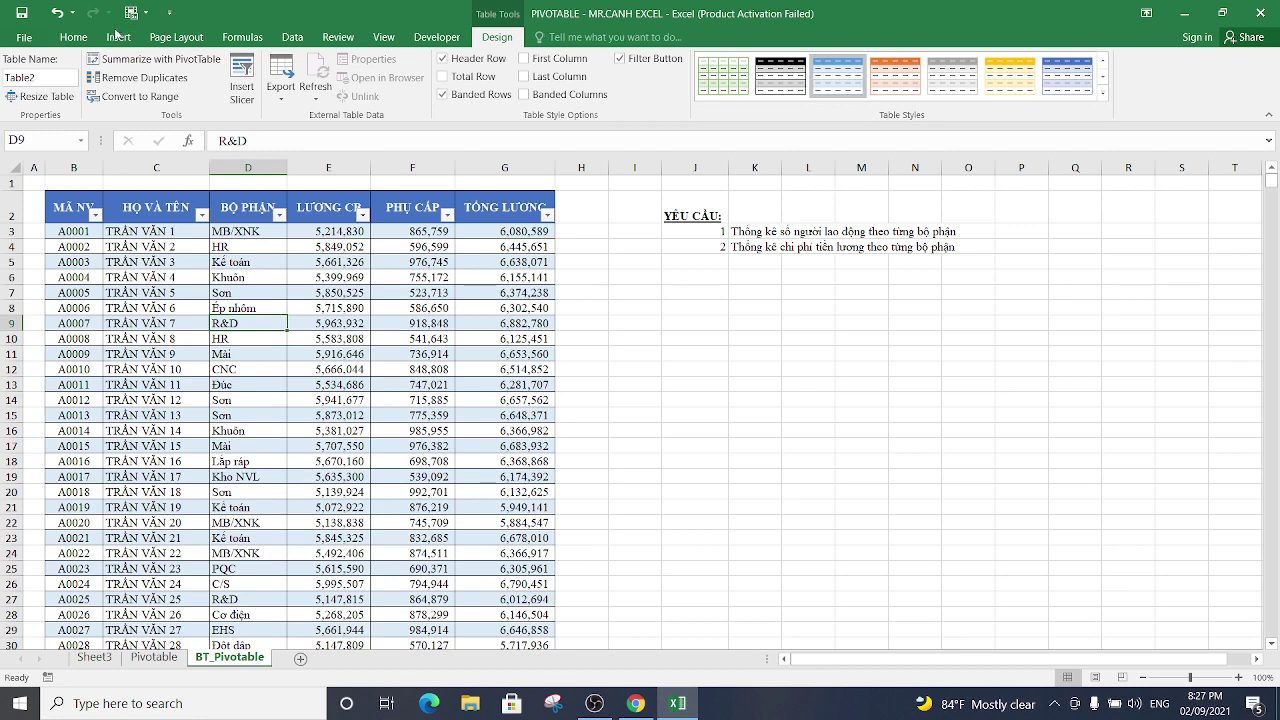
click(118, 37)
click(29, 80)
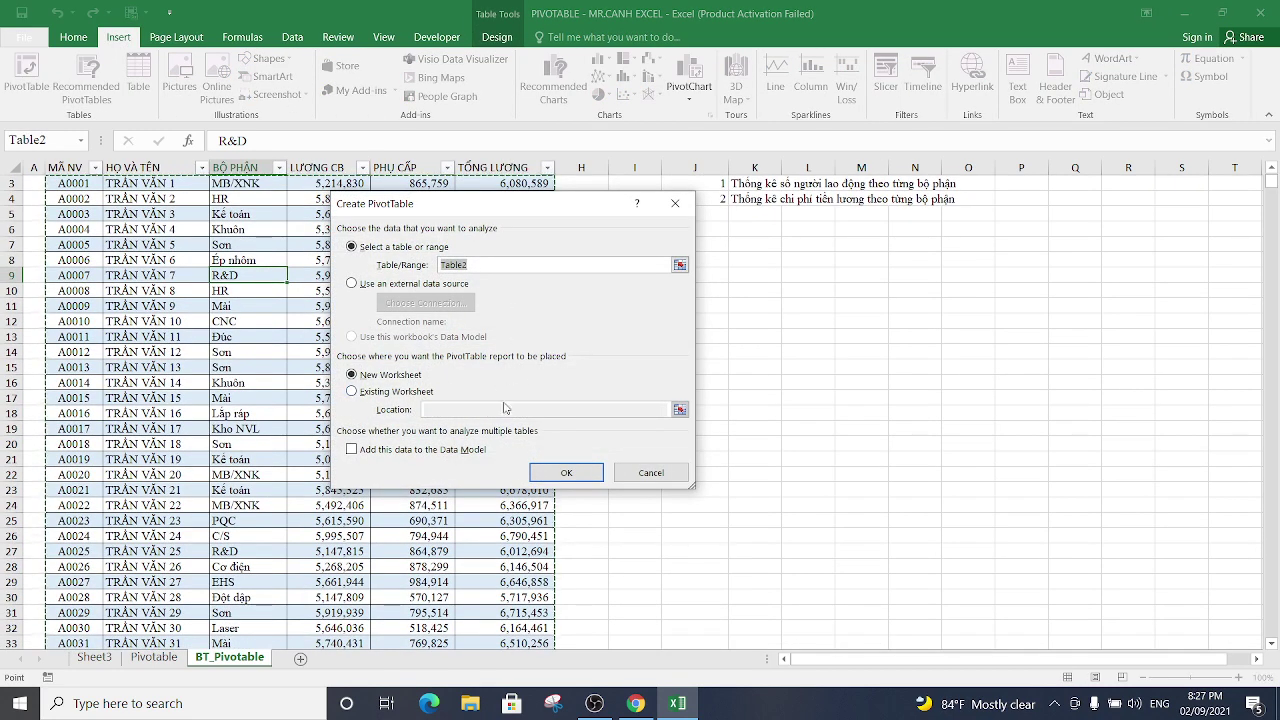
Create the PivotTable from Table2 on a new worksheet
click(563, 471)
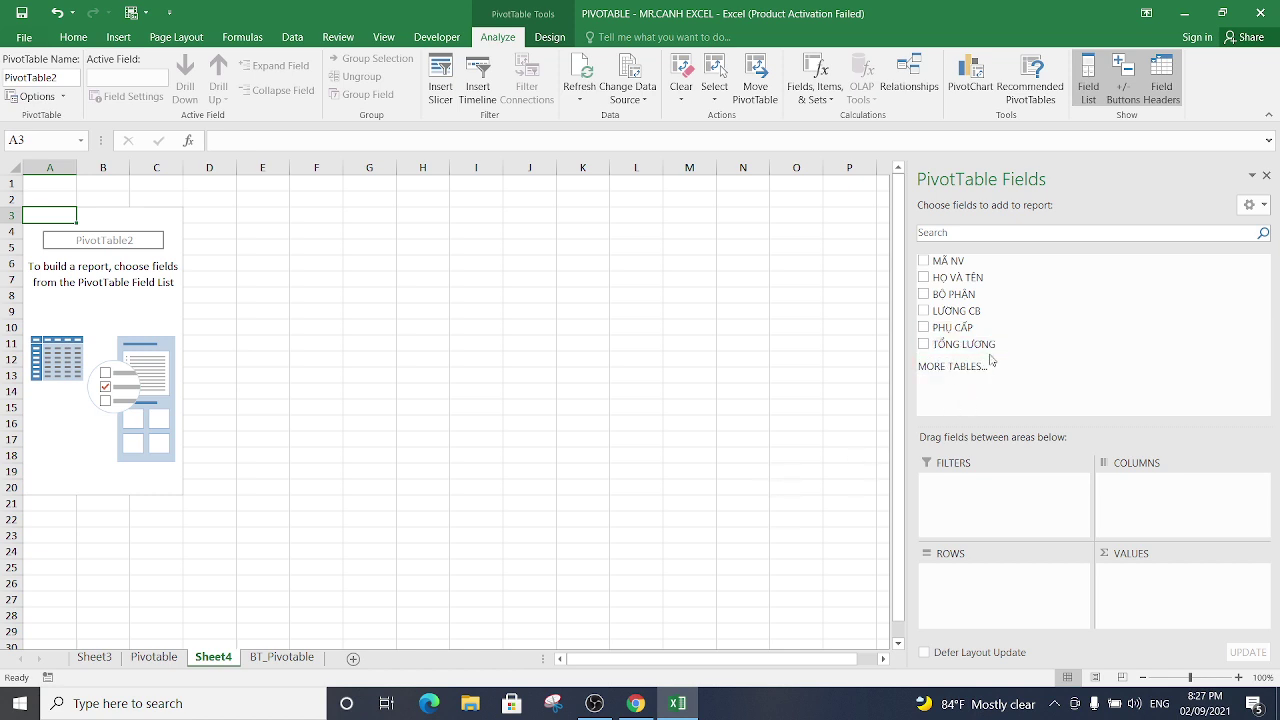
Put BỘ PHẬN in Rows, and Count of HỌ VÀ TÊN and Sum of TỔNG LƯƠNG in Values
drag(950, 294, 951, 582)
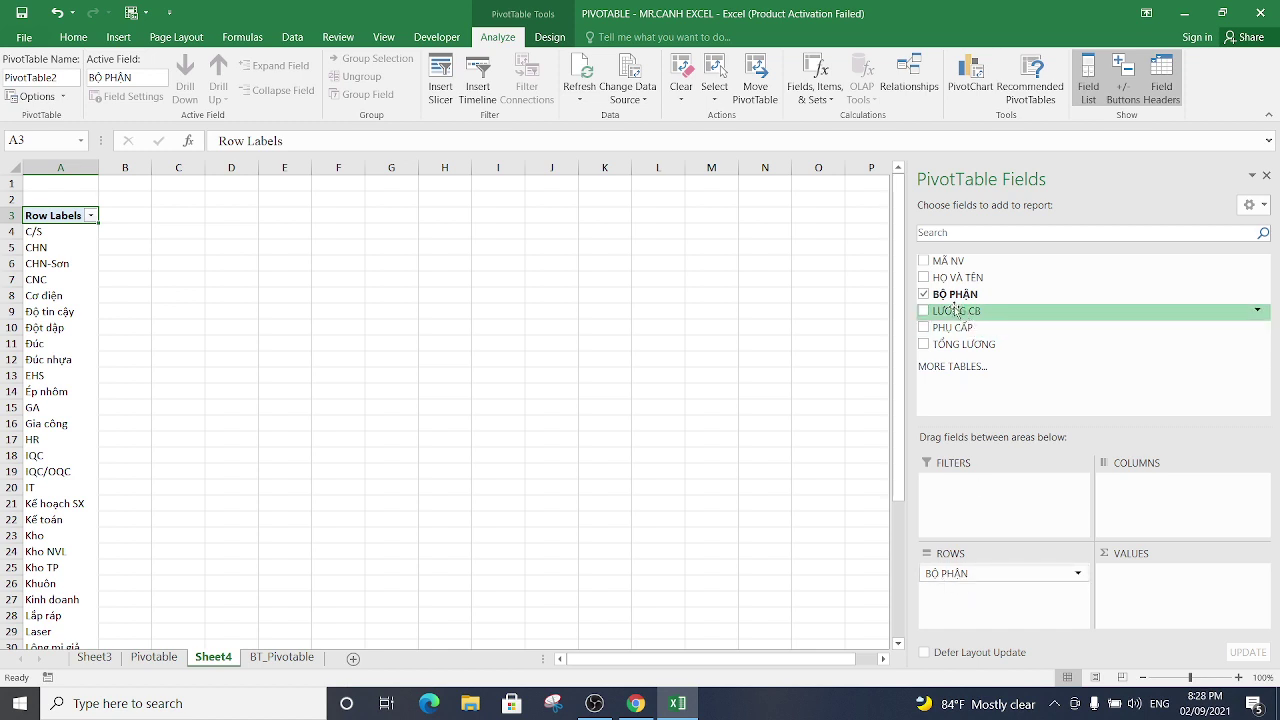
drag(962, 281, 1148, 578)
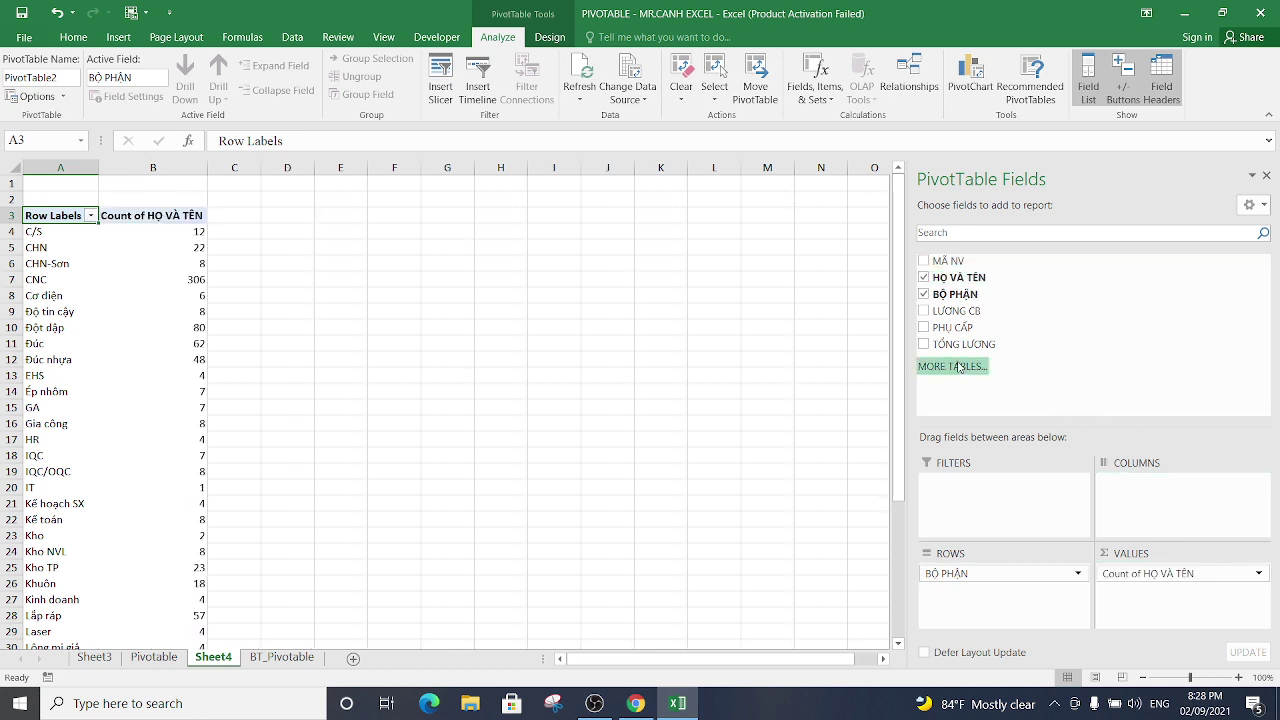
drag(962, 349, 1150, 592)
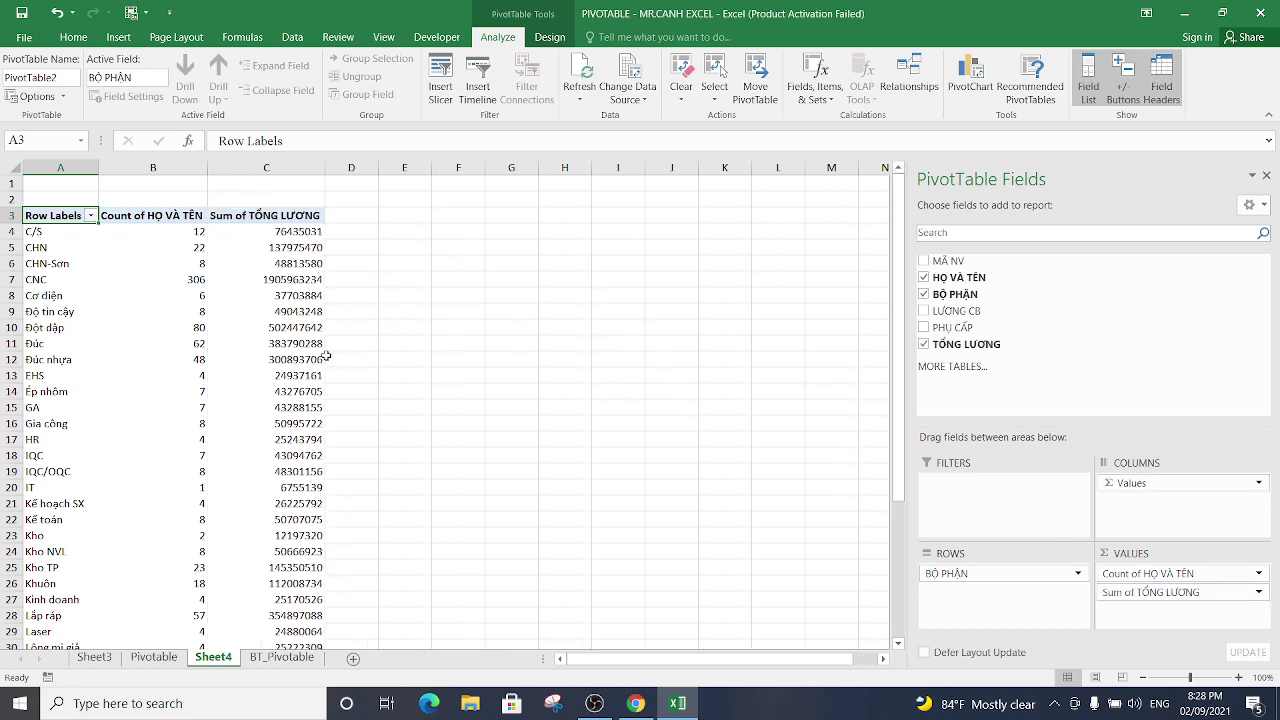
Scroll through the department results and select the count and salary columns
click(230, 310)
scroll(189, 268, down, 6)
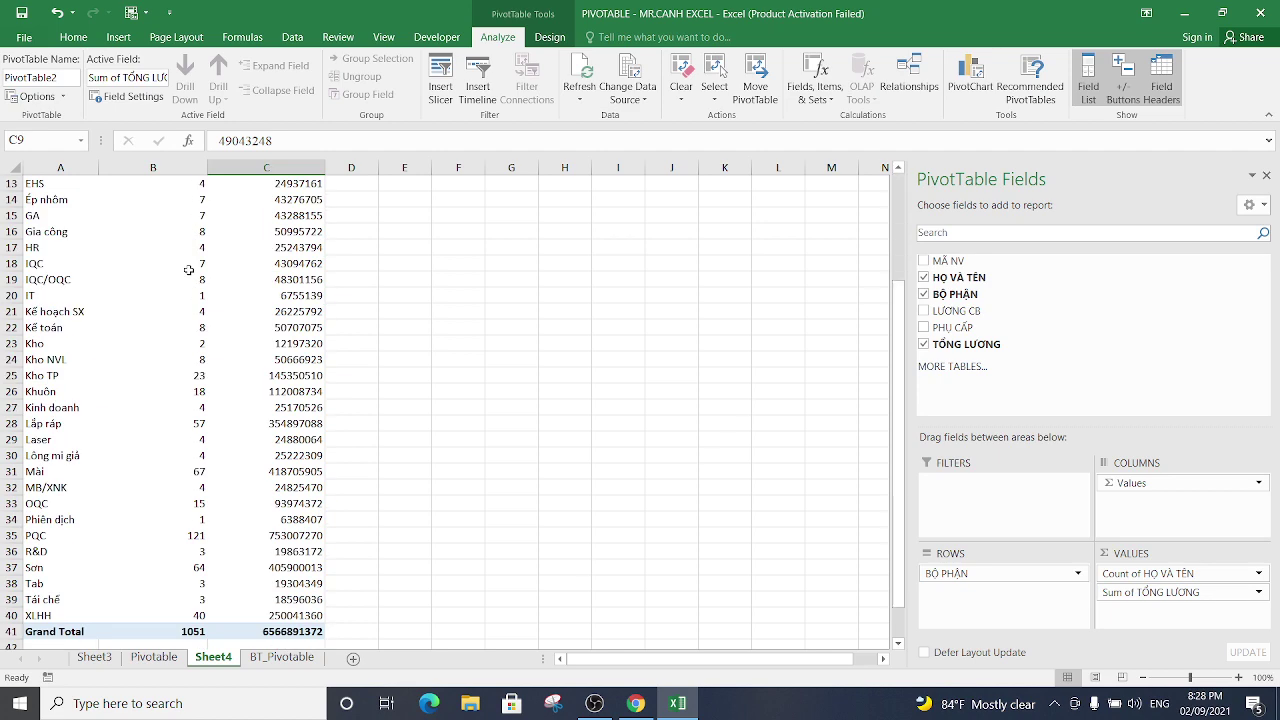
scroll(189, 271, up, 4)
scroll(189, 271, down, 4)
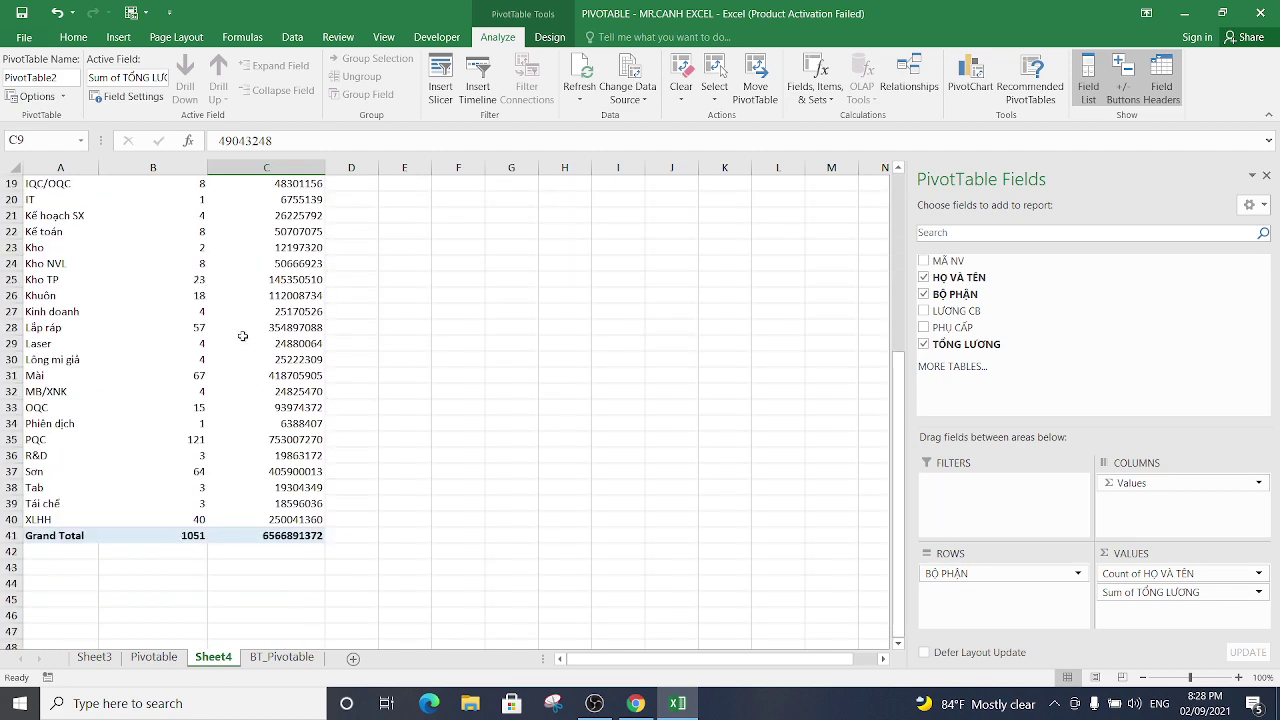
scroll(235, 327, up, 6)
drag(187, 231, 293, 682)
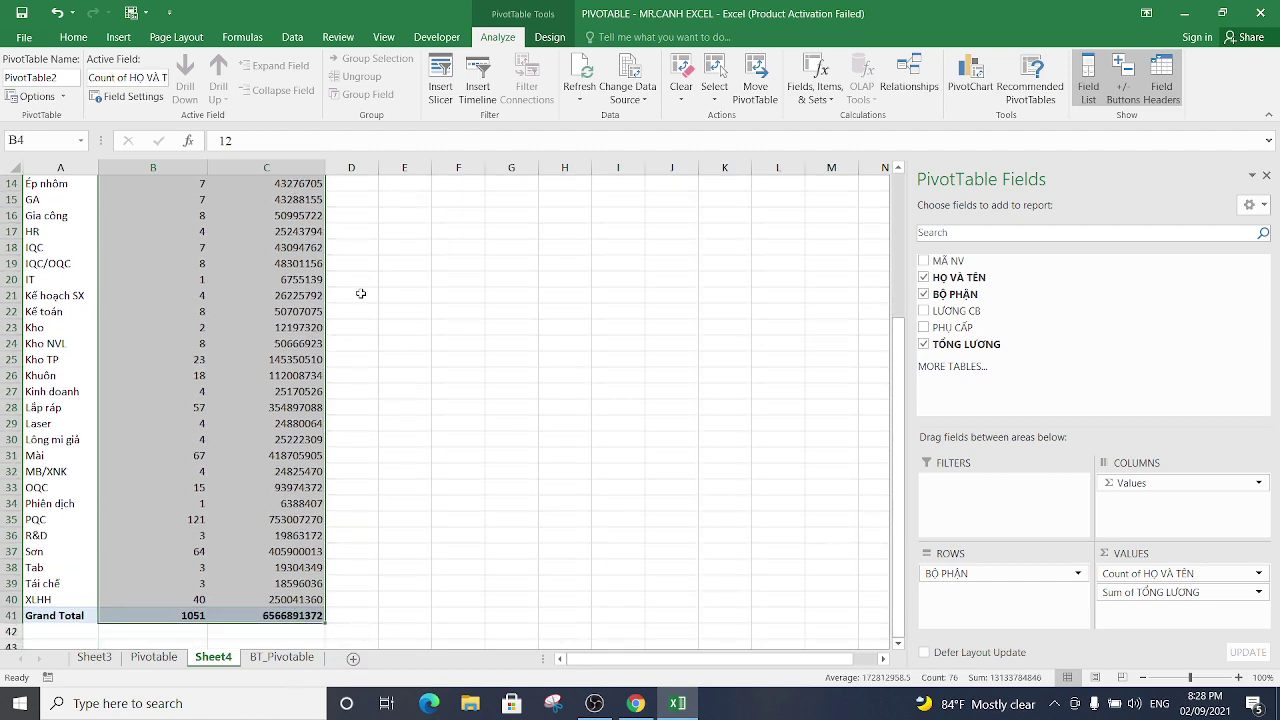
Apply Comma Style with no decimals to the pivot values, giving totals 1,051 and 6,566,891,372
click(76, 37)
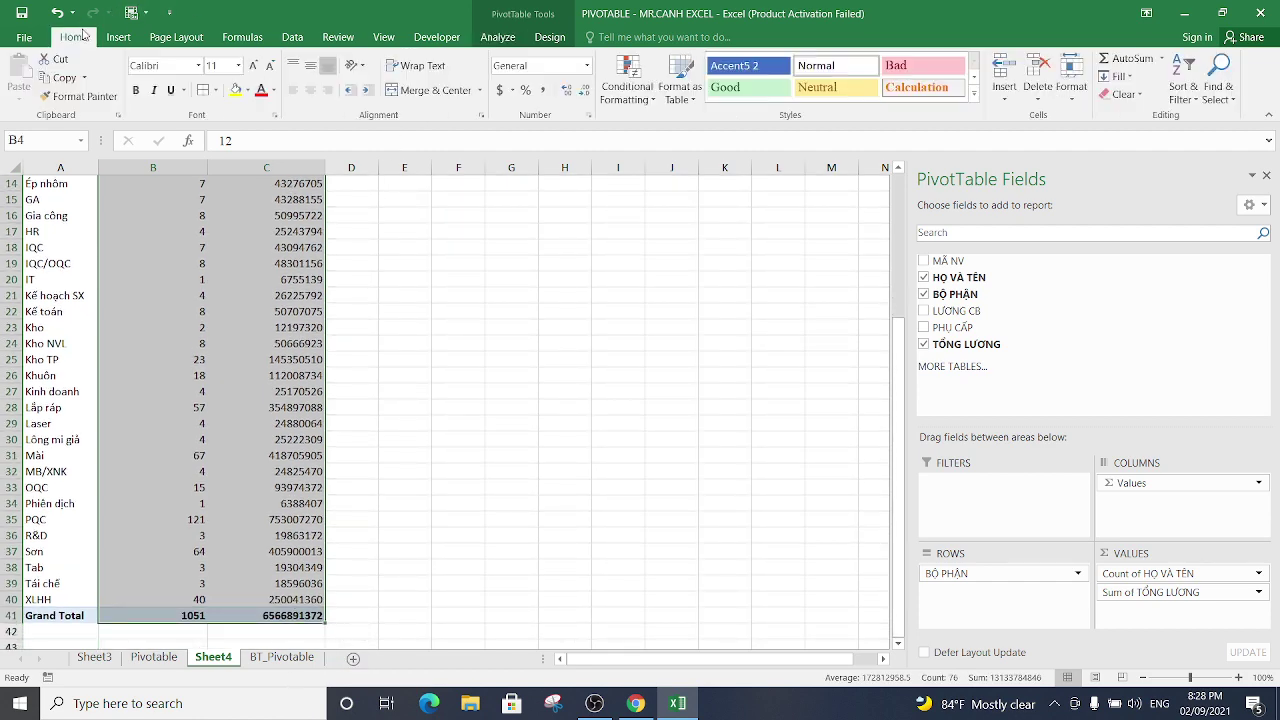
click(526, 90)
click(585, 92)
click(585, 92)
scroll(274, 390, down, 4)
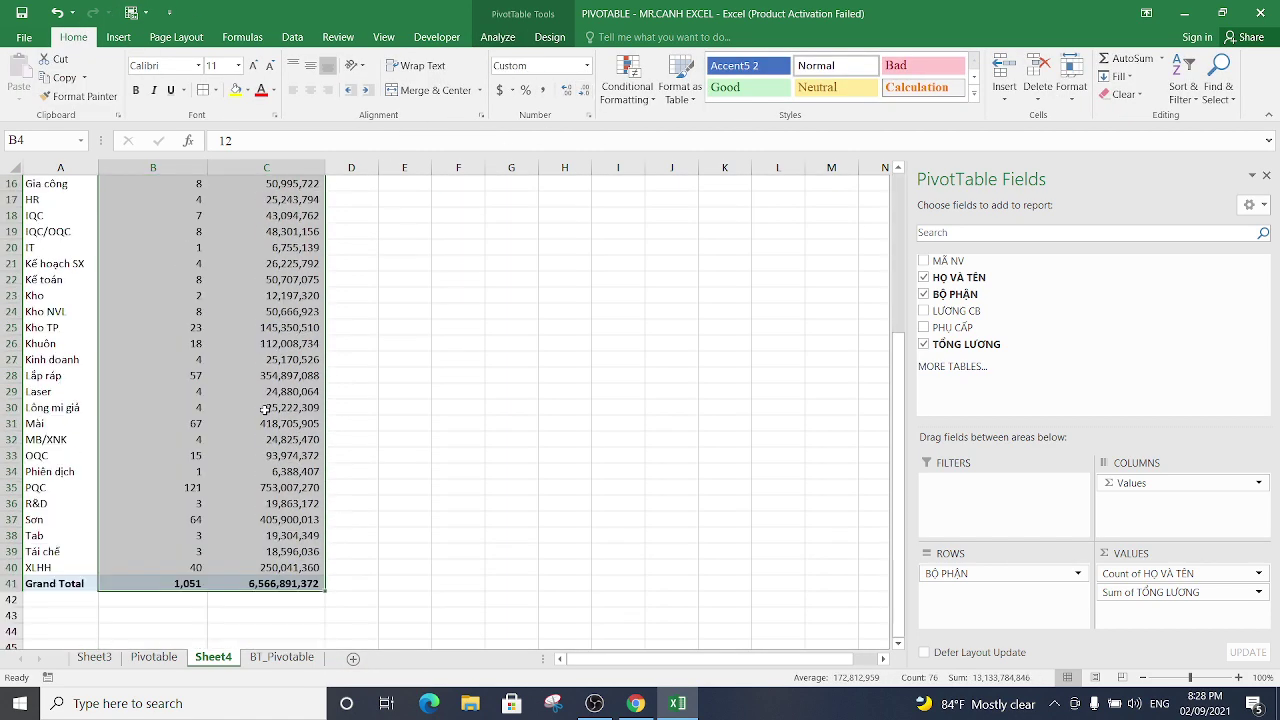
scroll(270, 410, down, 4)
click(267, 443)
click(200, 441)
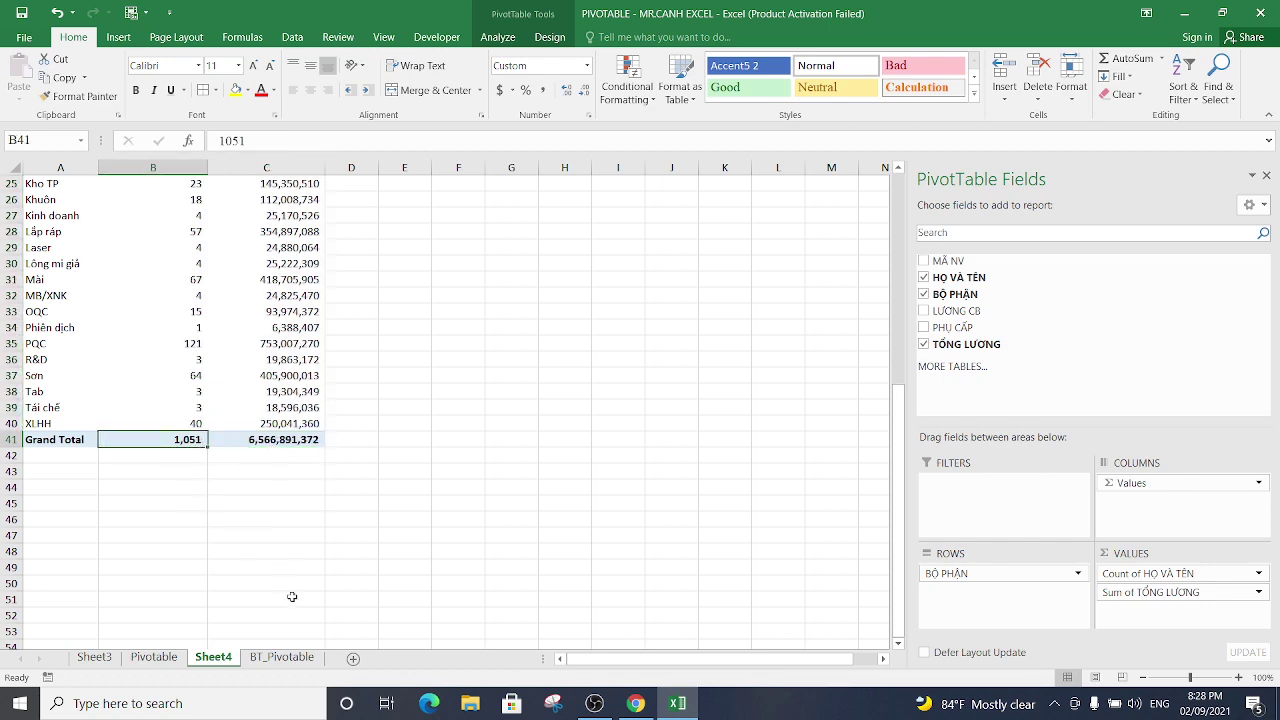
On BT_Pivotable, select all employee names from C3 down to verify the 1,051 count
click(282, 657)
scroll(310, 470, down, 8)
scroll(315, 468, up, 8)
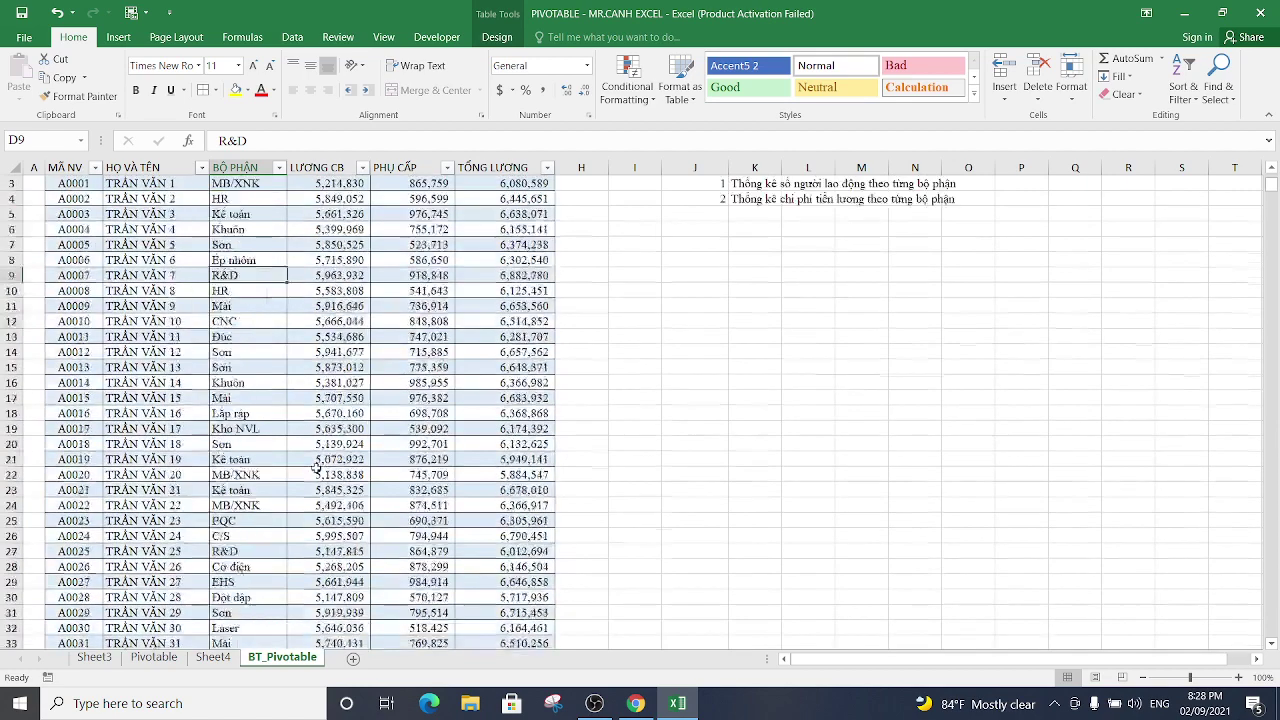
scroll(315, 468, up, 1)
click(170, 231)
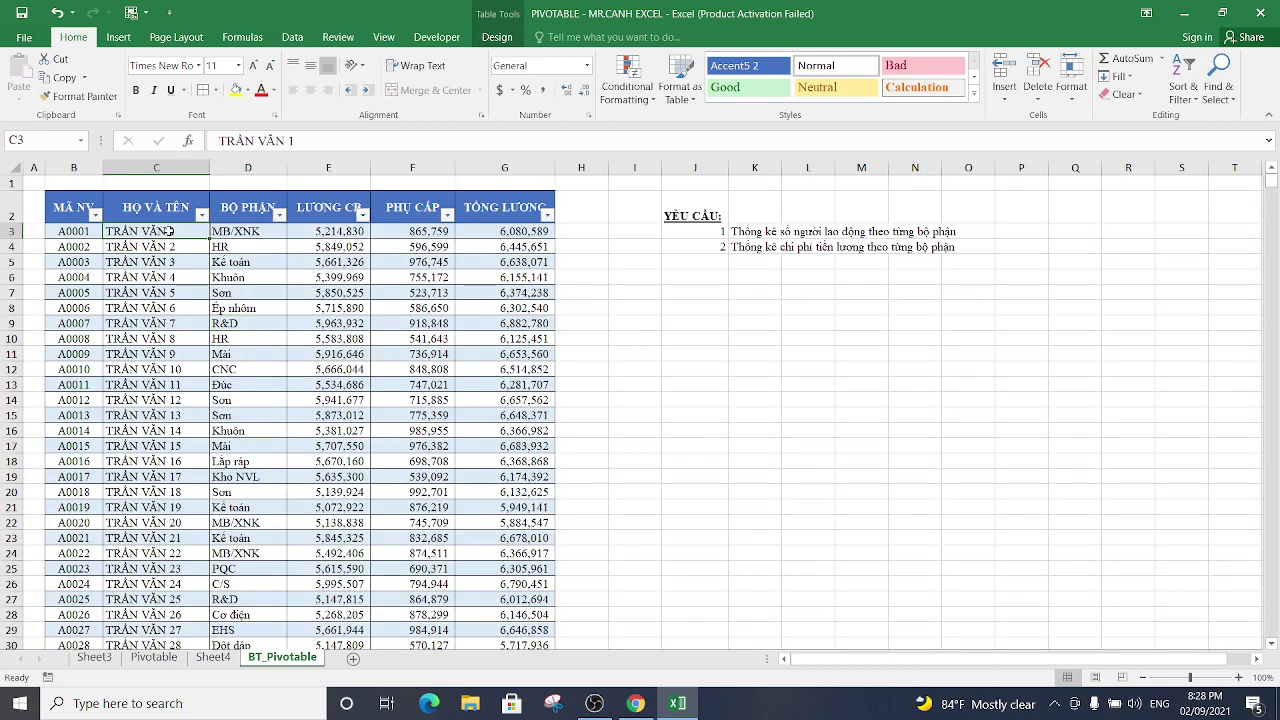
key(ctrl+shift+Down)
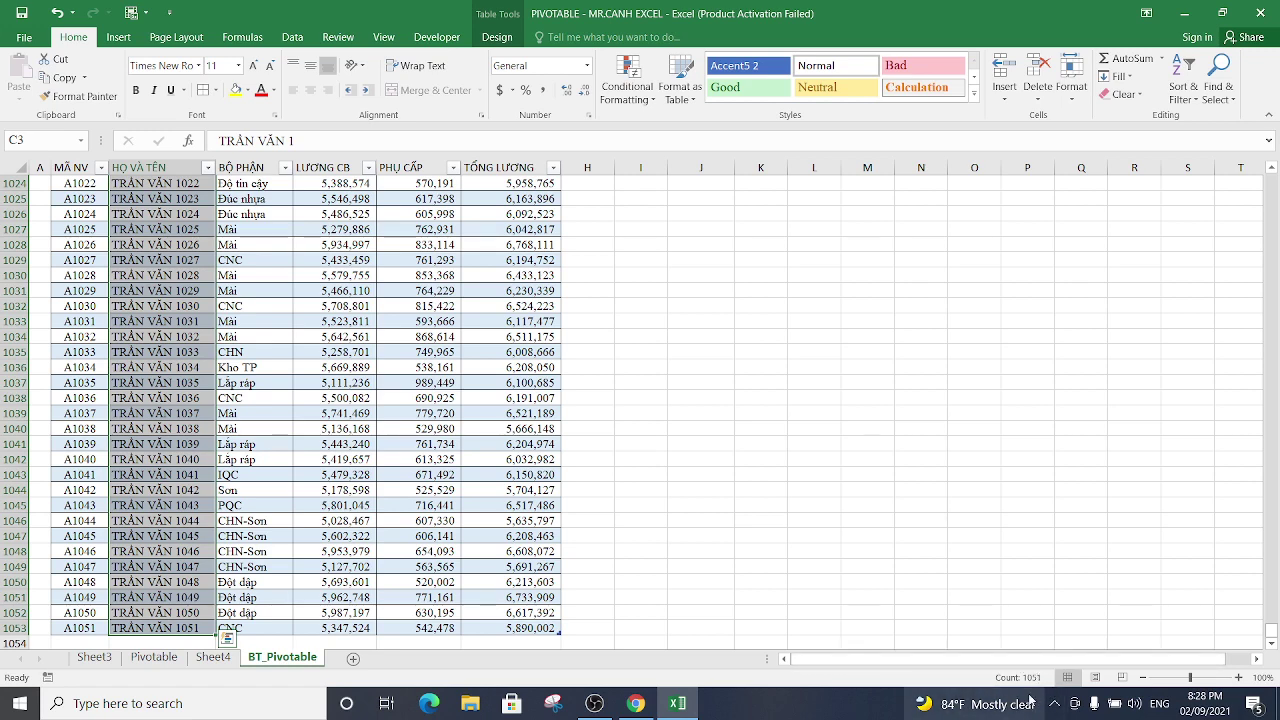
Select TỔNG LƯƠNG from G3 down and confirm its sum matches the pivot's 6,566,891,372 total
scroll(555, 485, up, 8)
scroll(555, 485, up, 7)
scroll(555, 485, up, 11)
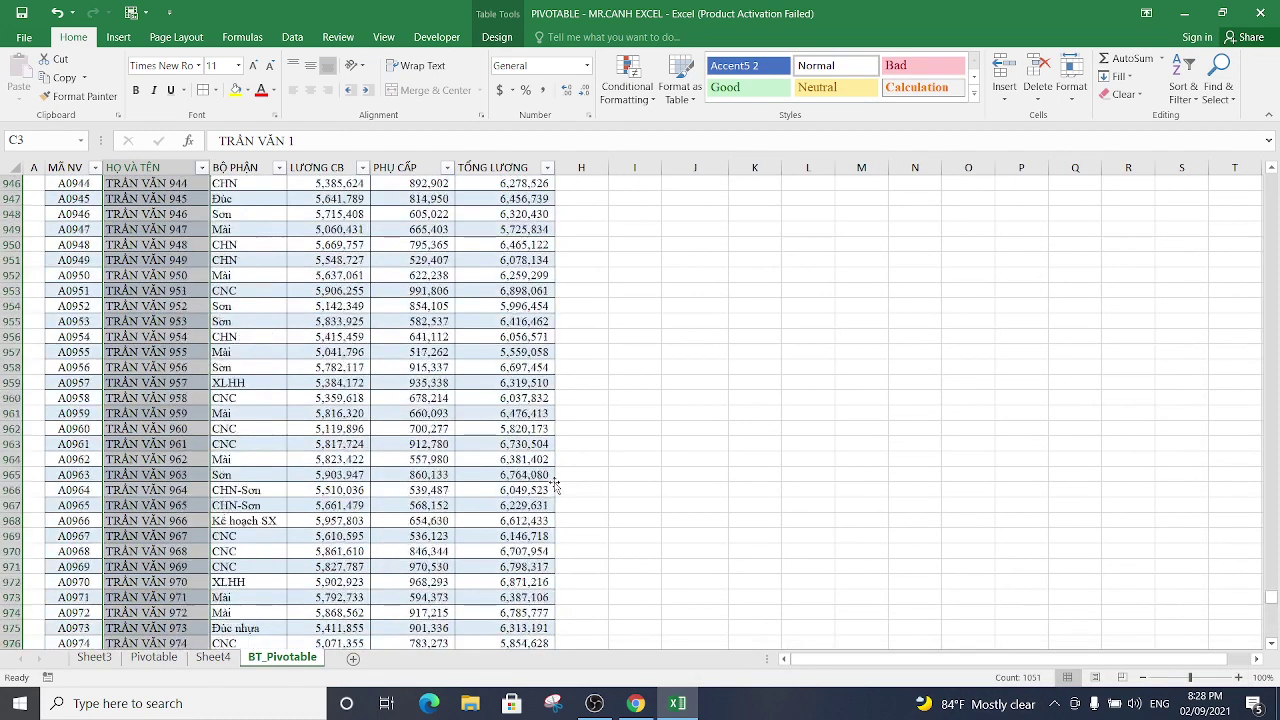
scroll(555, 485, up, 12)
scroll(555, 485, up, 12)
scroll(555, 485, up, 12)
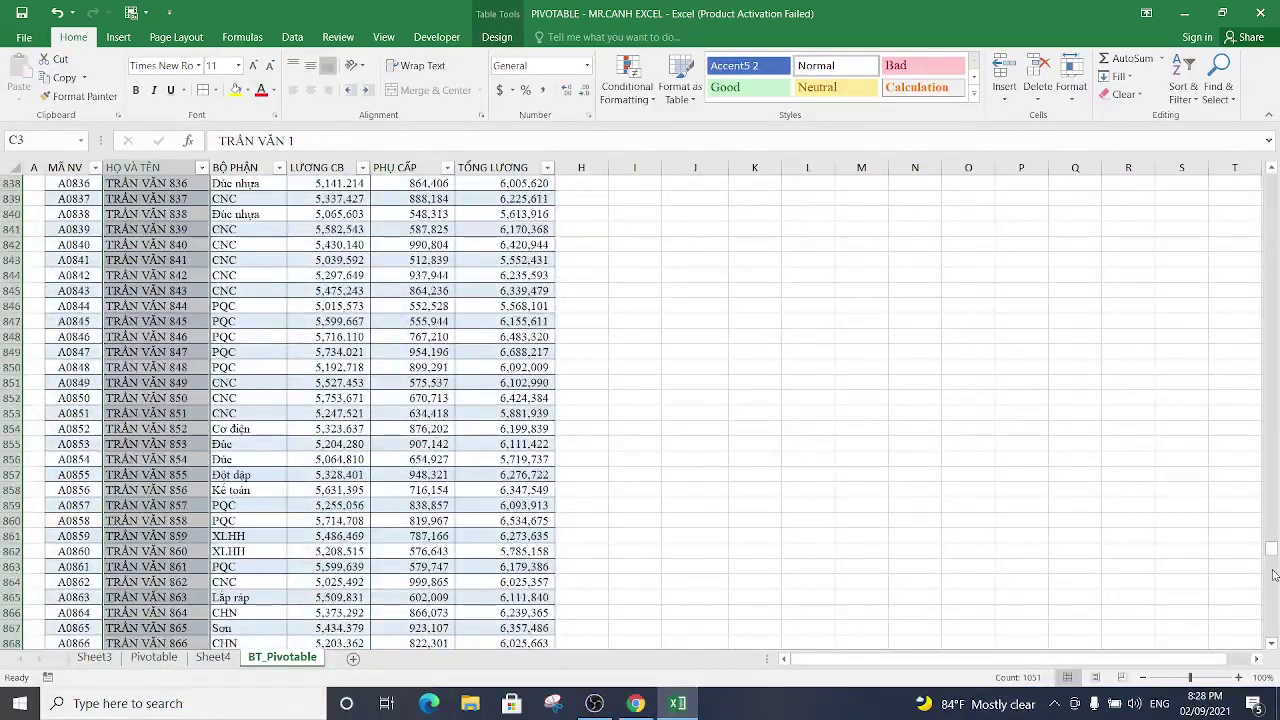
drag(1271, 548, 1271, 180)
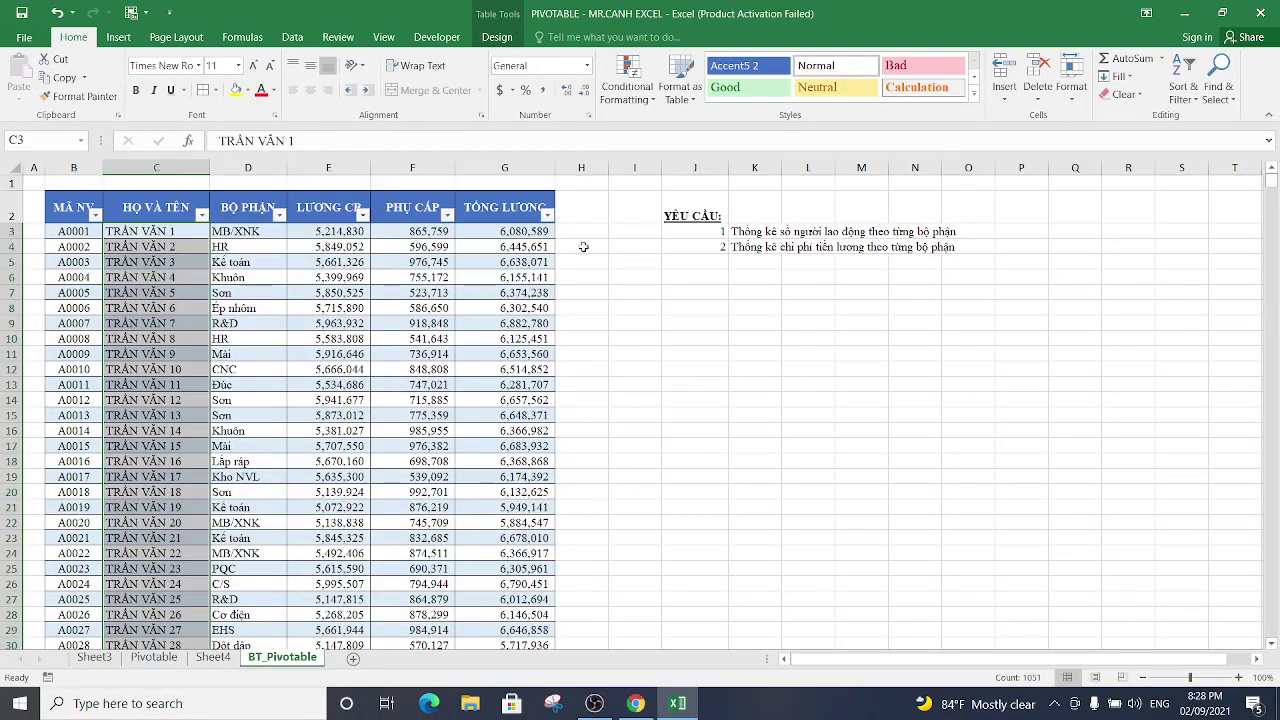
click(503, 231)
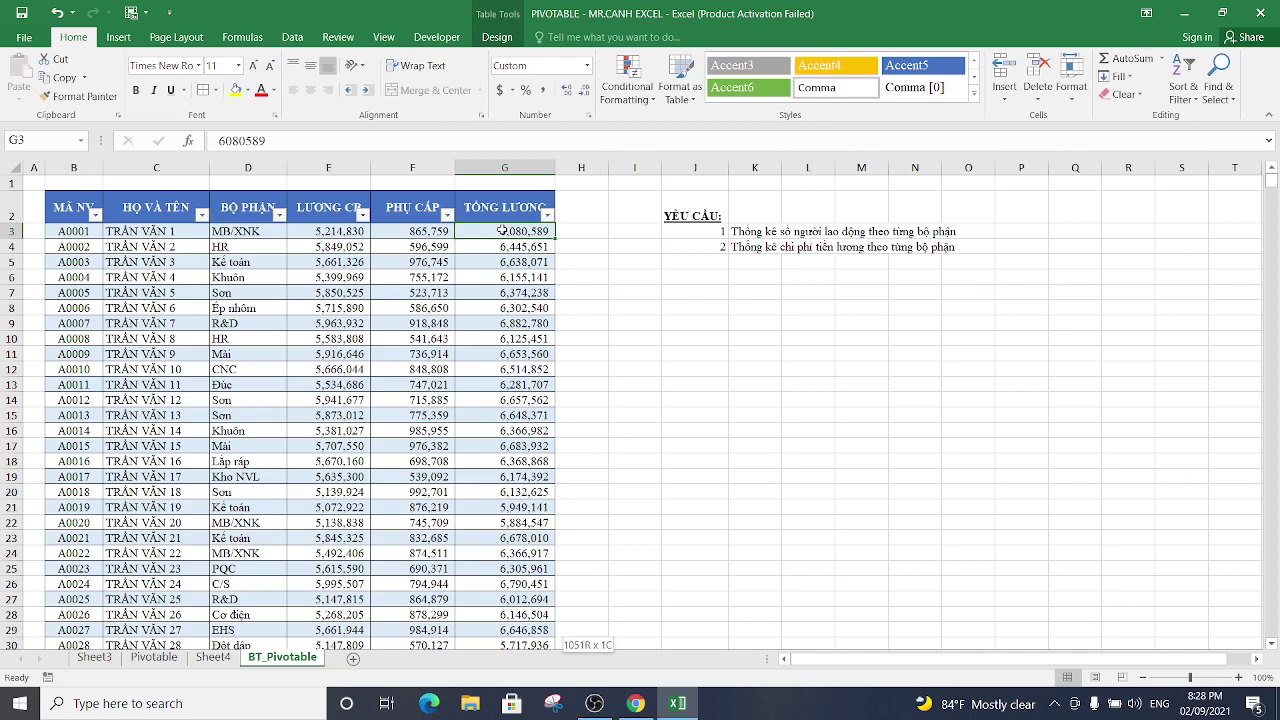
key(ctrl+shift+Down)
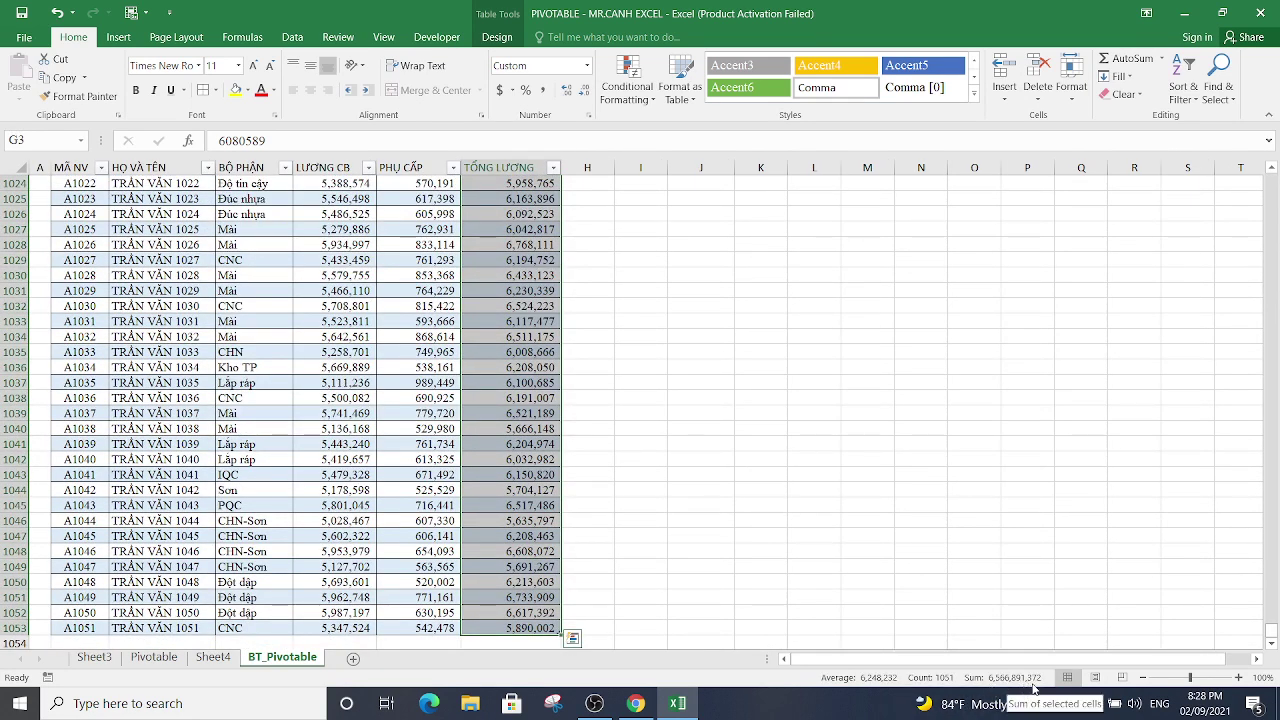
click(213, 657)
click(282, 445)
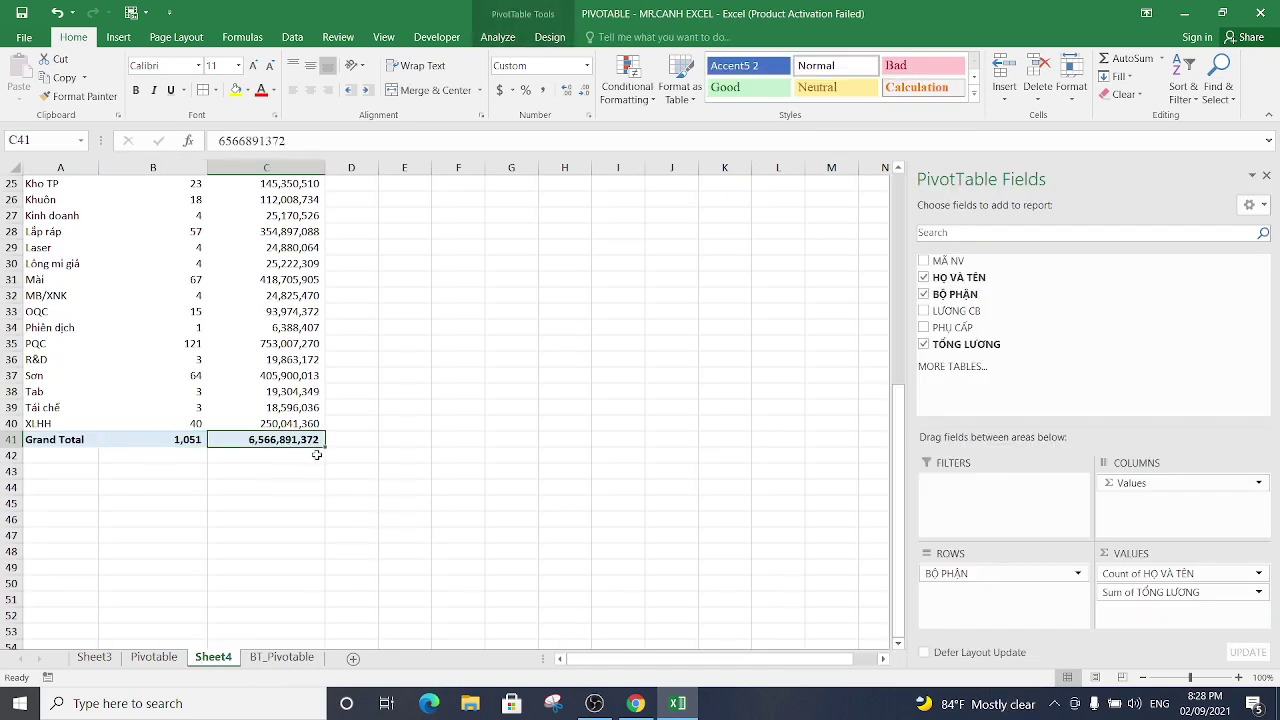
Select the entire PivotTable range A3:C41
scroll(309, 454, up, 2)
scroll(309, 454, up, 6)
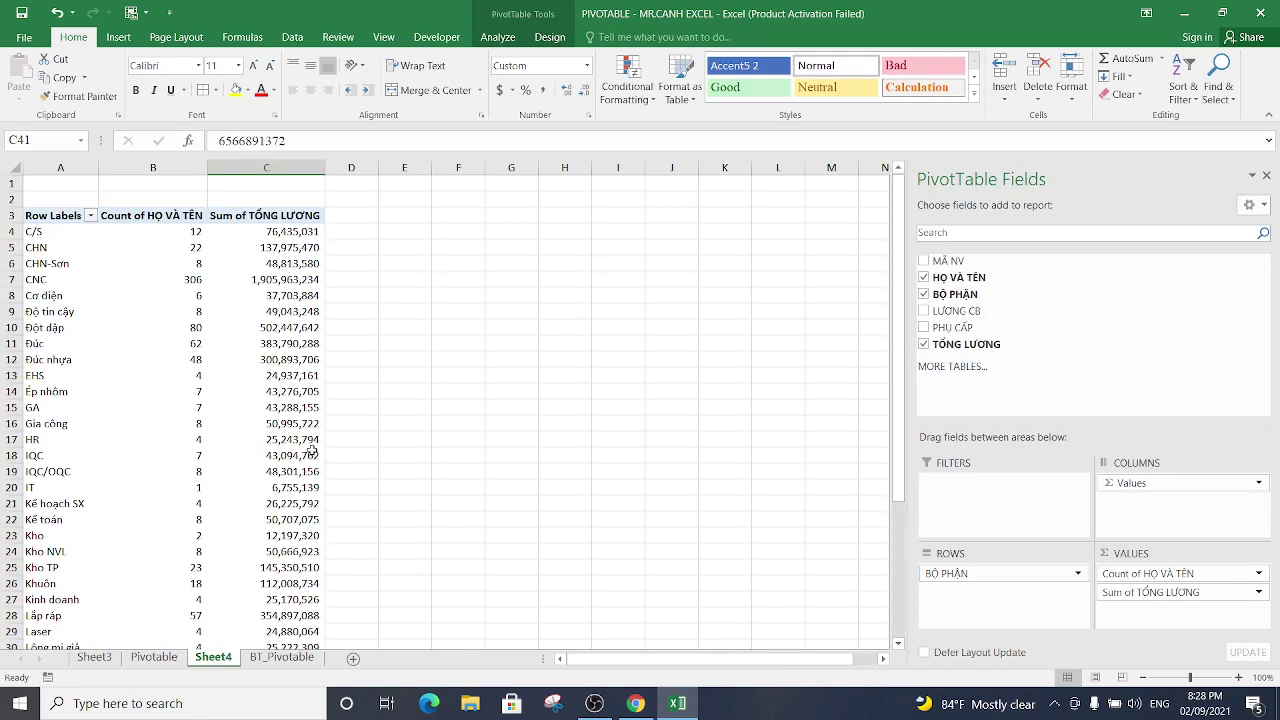
click(263, 380)
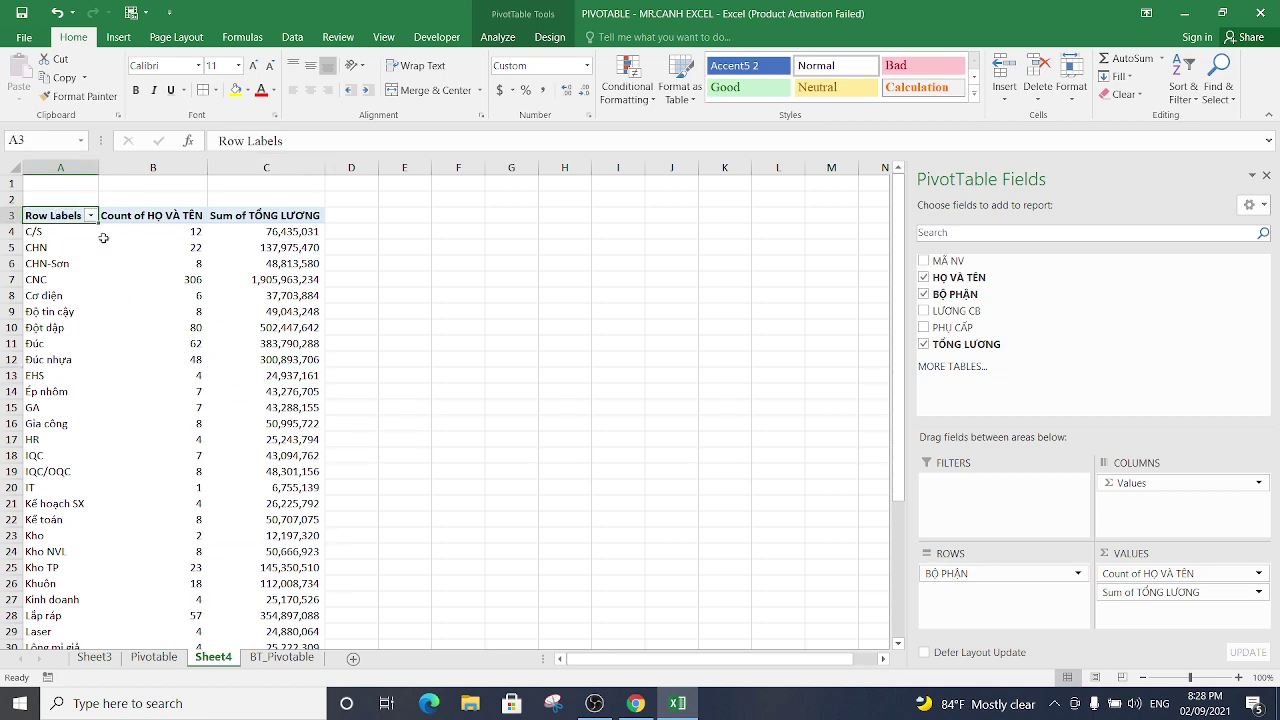
mouse_move(63, 220)
mouse_down()
mouse_move(260, 320)
mouse_move(290, 631)
mouse_up()
Add outline borders and inside vertical lines to the range through Format Cells
right_click(242, 264)
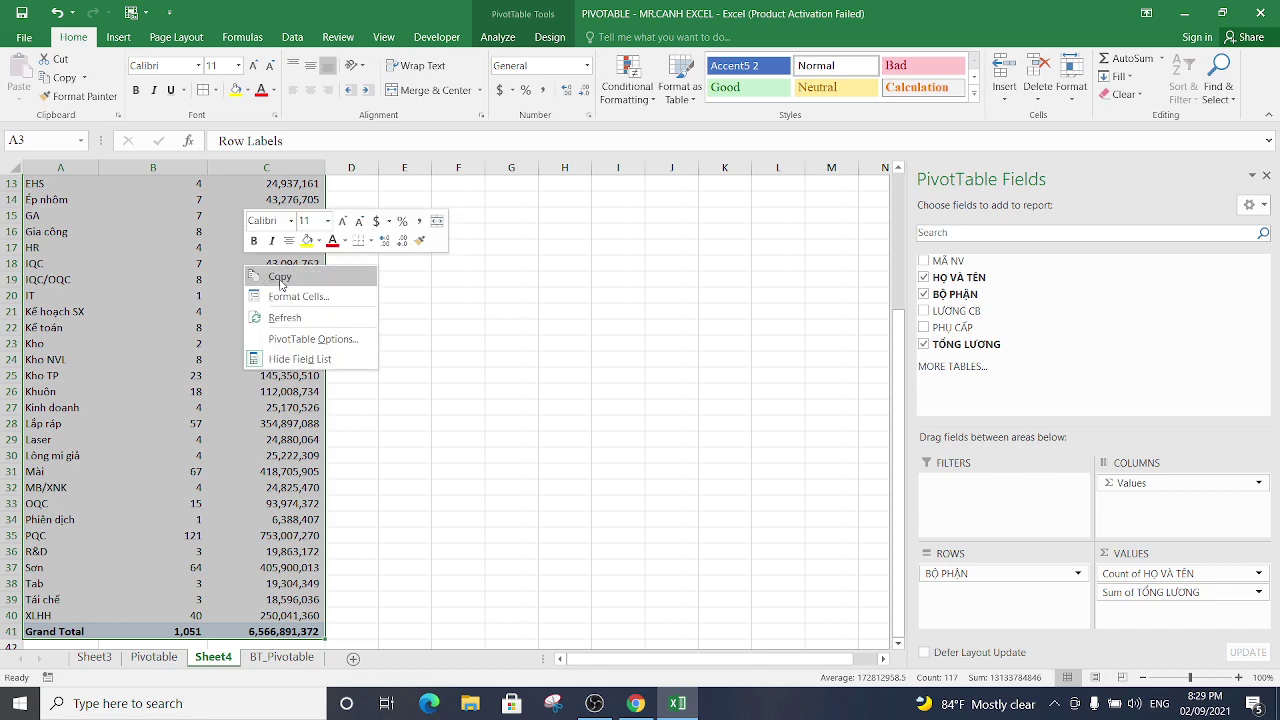
click(300, 296)
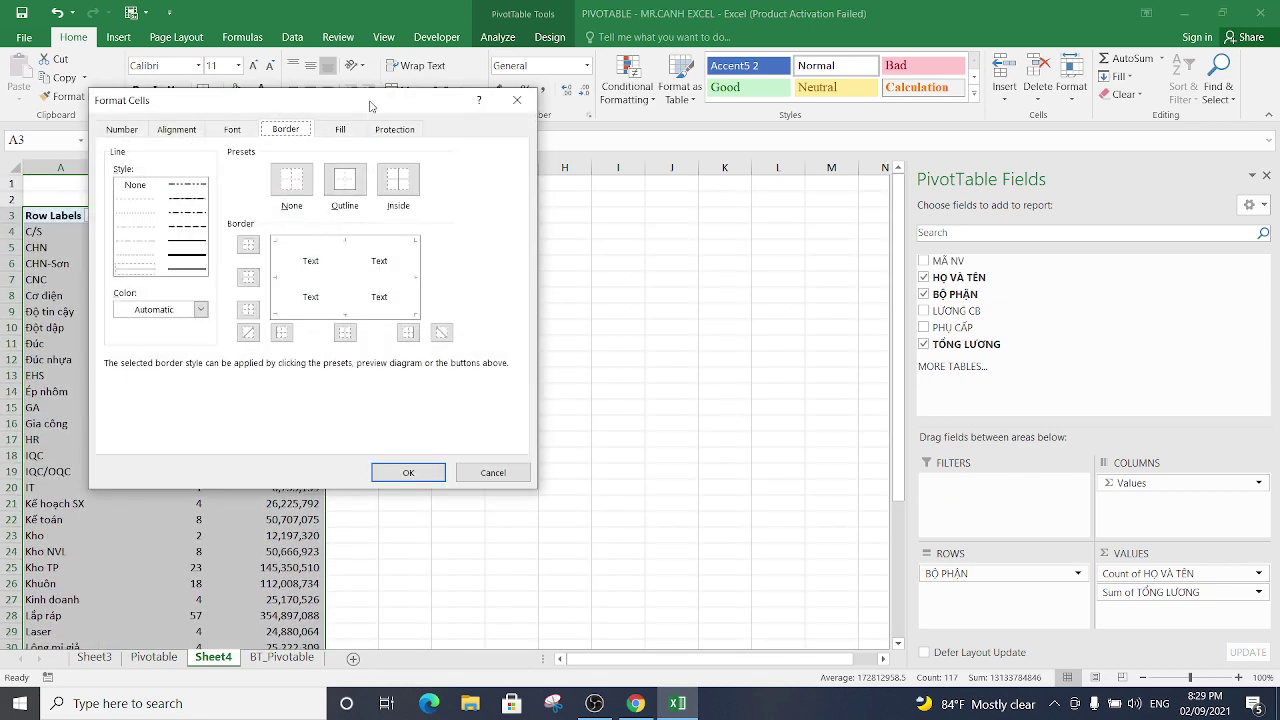
drag(370, 106, 621, 148)
click(530, 304)
click(574, 292)
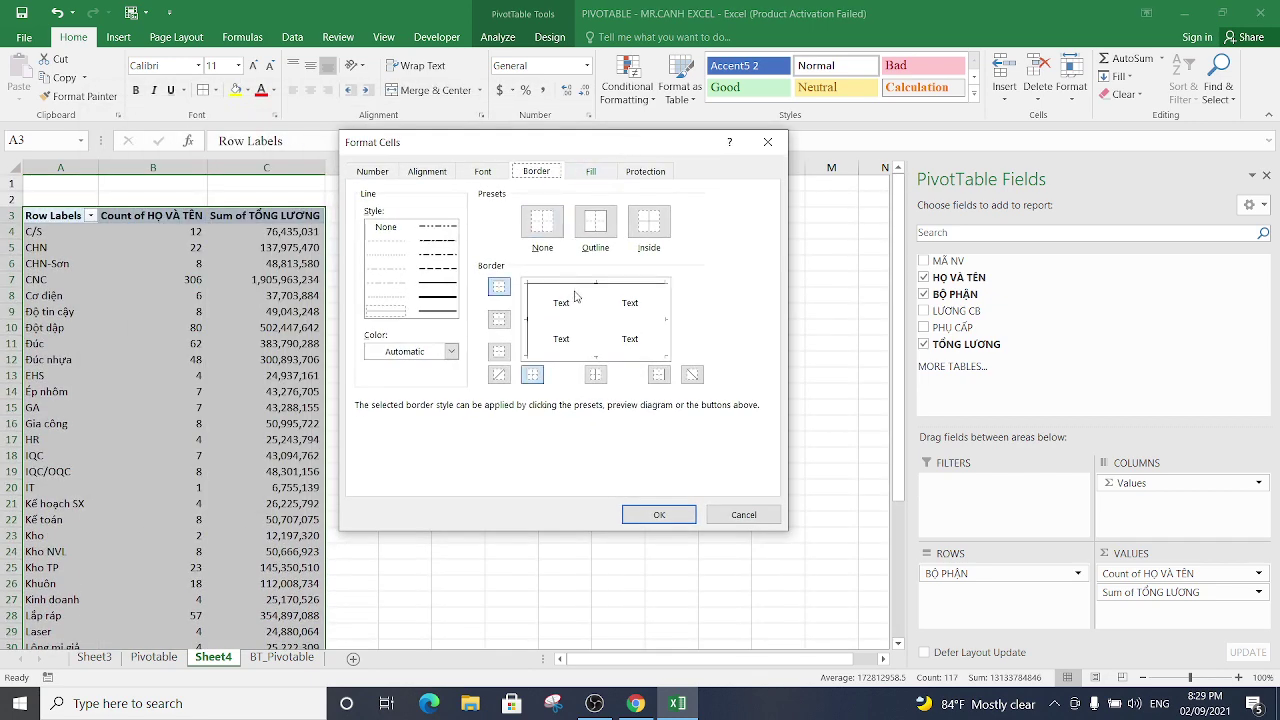
click(599, 312)
click(662, 313)
click(636, 357)
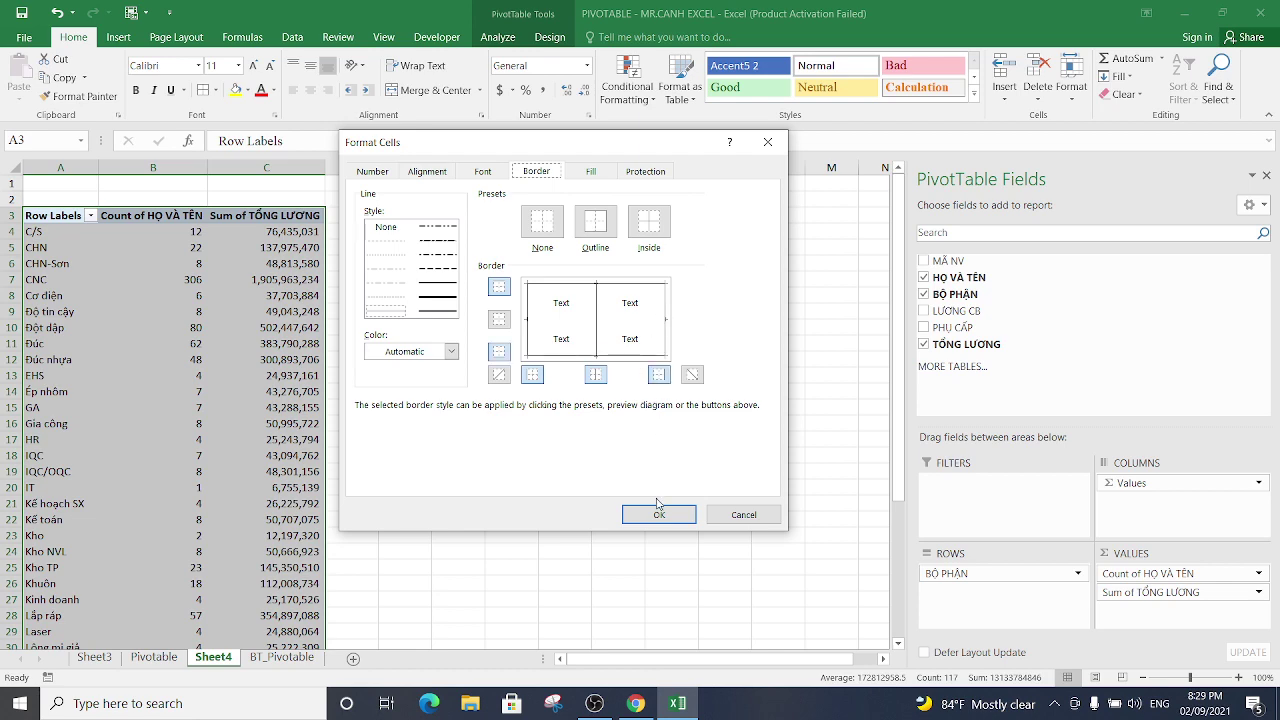
click(659, 514)
click(176, 310)
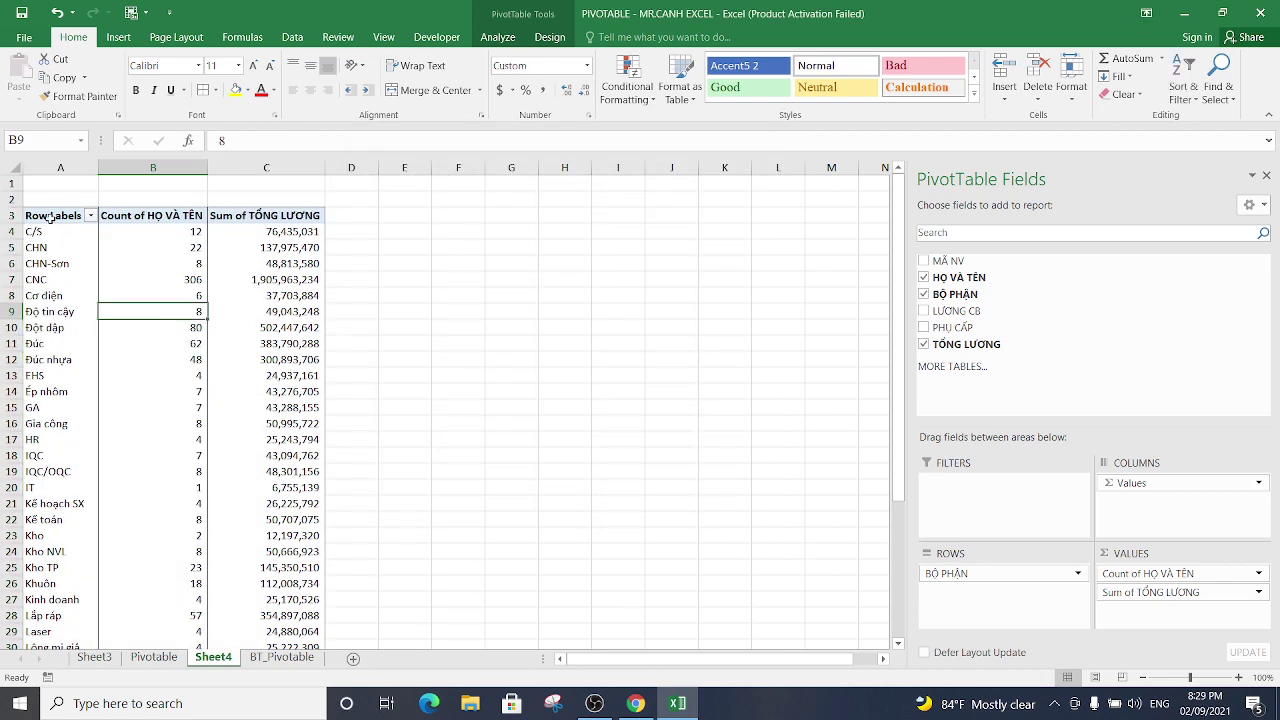
Make header row 3 taller and widen columns A, B and C of the department PivotTable
drag(49, 216, 270, 216)
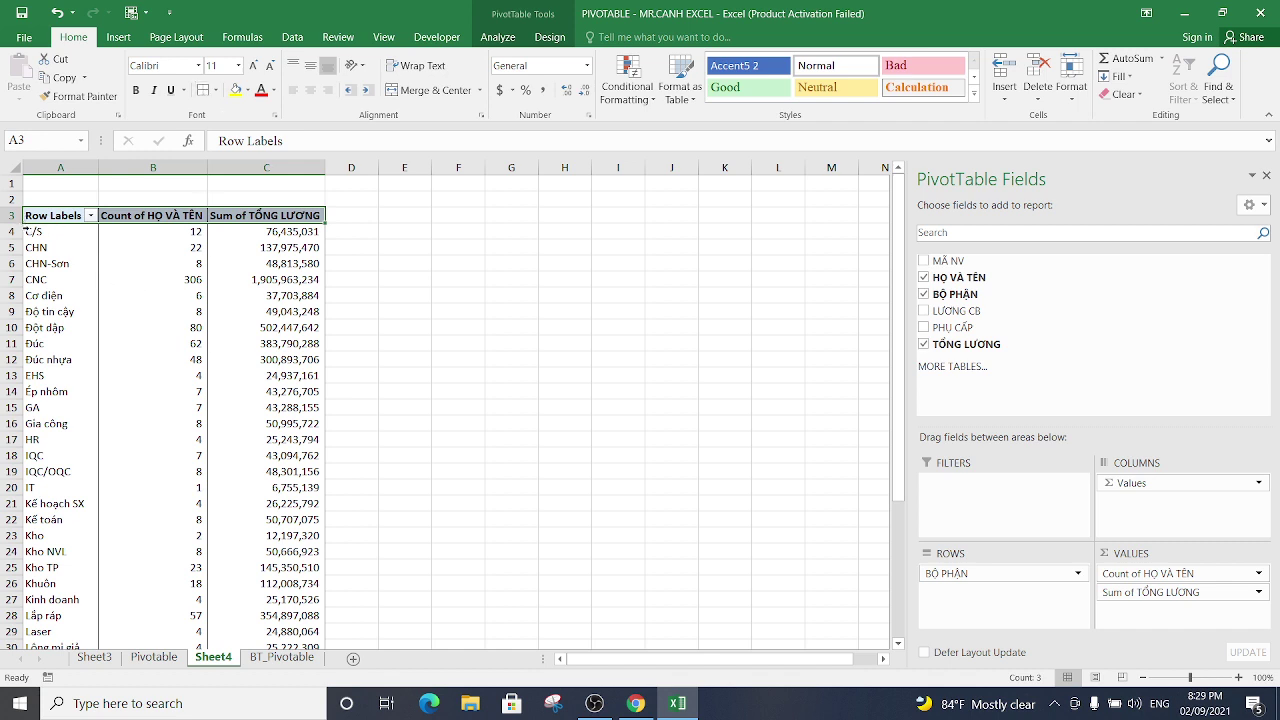
drag(12, 224, 12, 232)
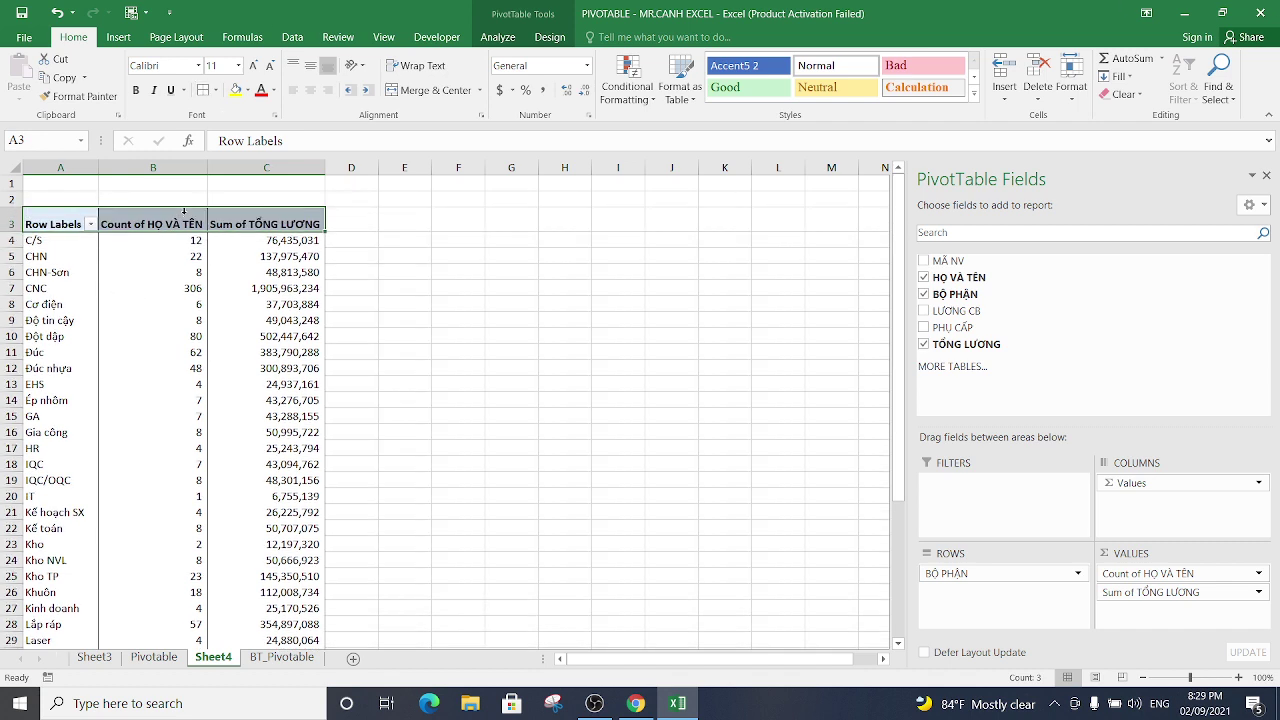
drag(97, 167, 116, 168)
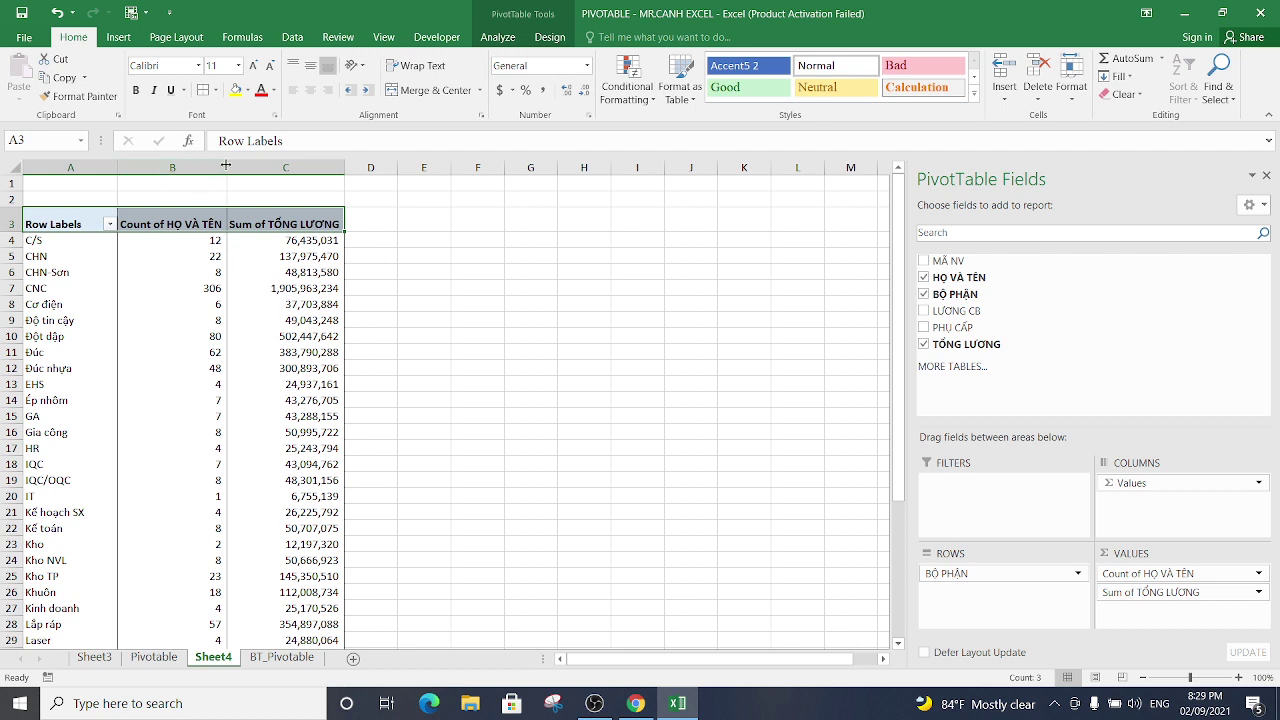
drag(237, 170, 238, 168)
drag(356, 167, 362, 167)
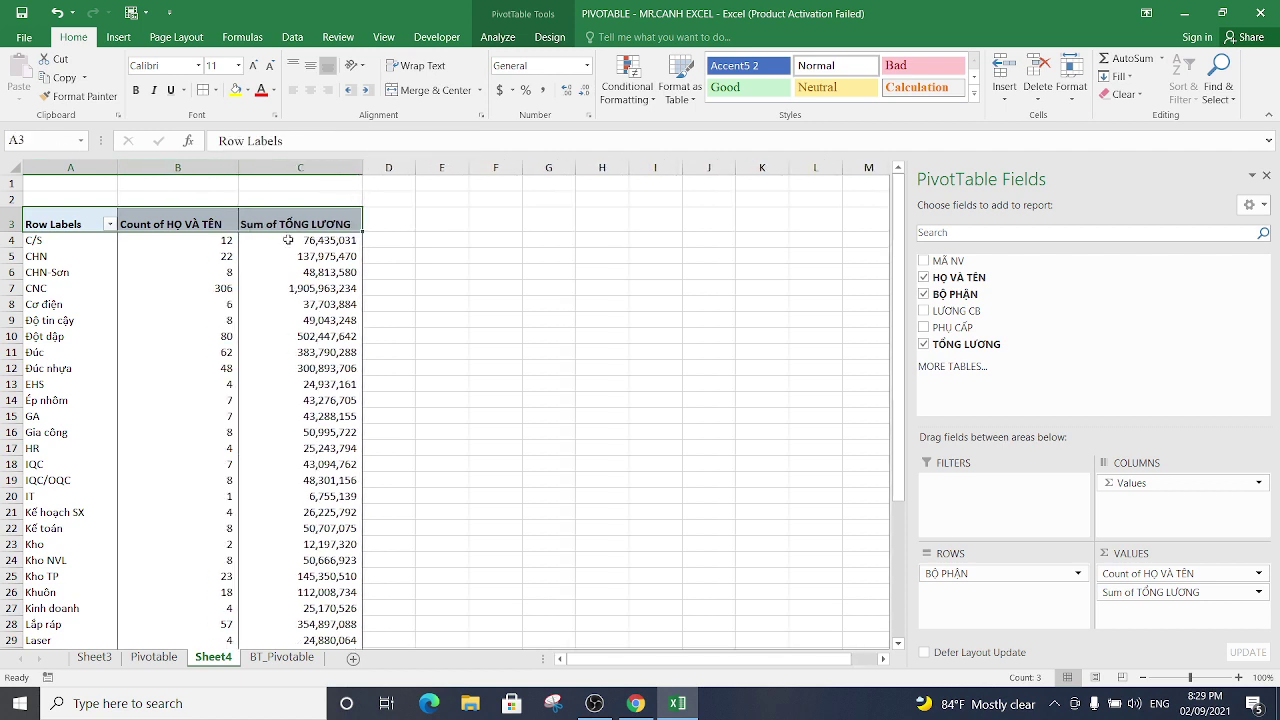
Rename the A3, B3 and C3 headers to Bộ phận, Số người and Tổng tiền lương
click(64, 226)
text(B)
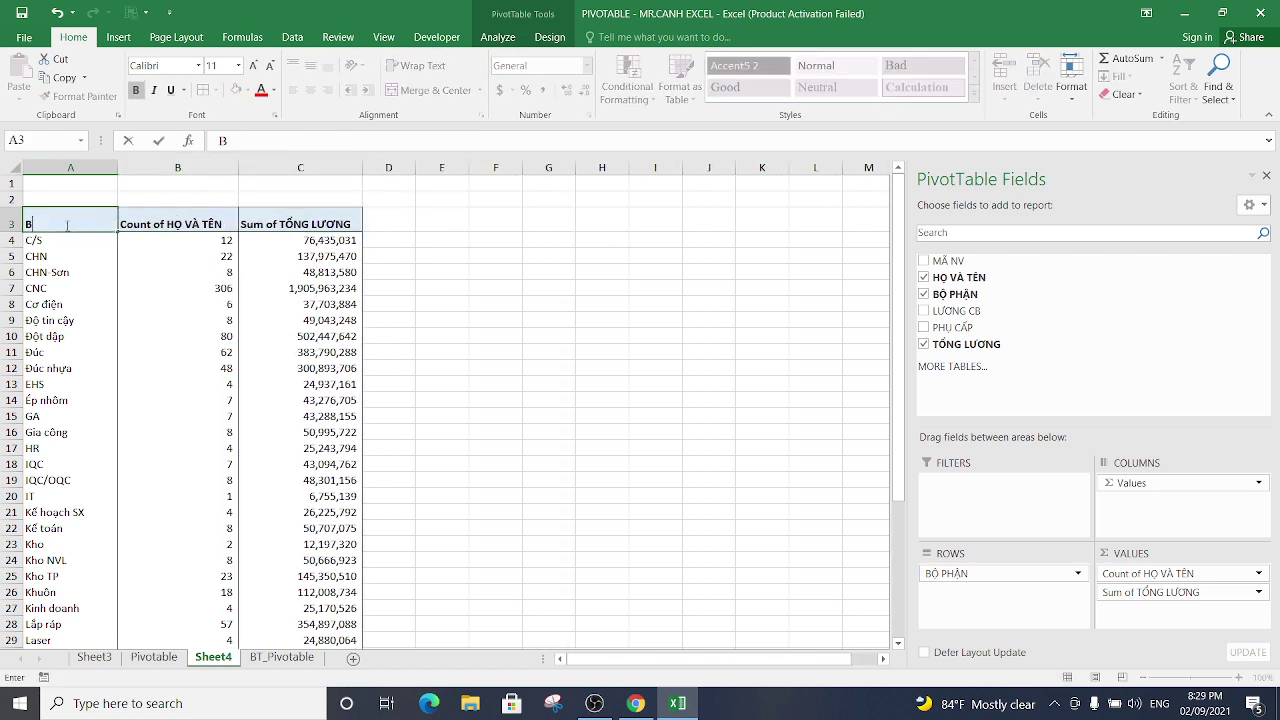
text(j op)
text(han)
key(BackSpace)
key(BackSpace)
key(BackSpace)
text(pha)
click(142, 224)
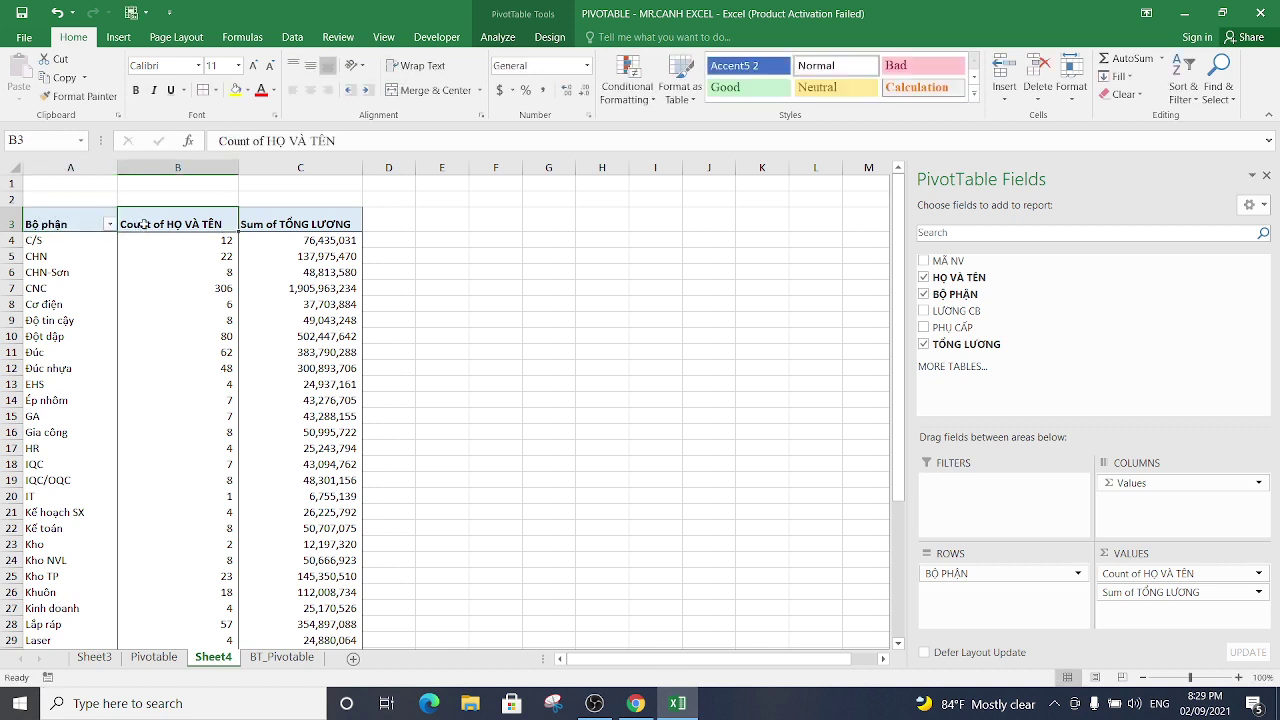
text(H)
text(Số)
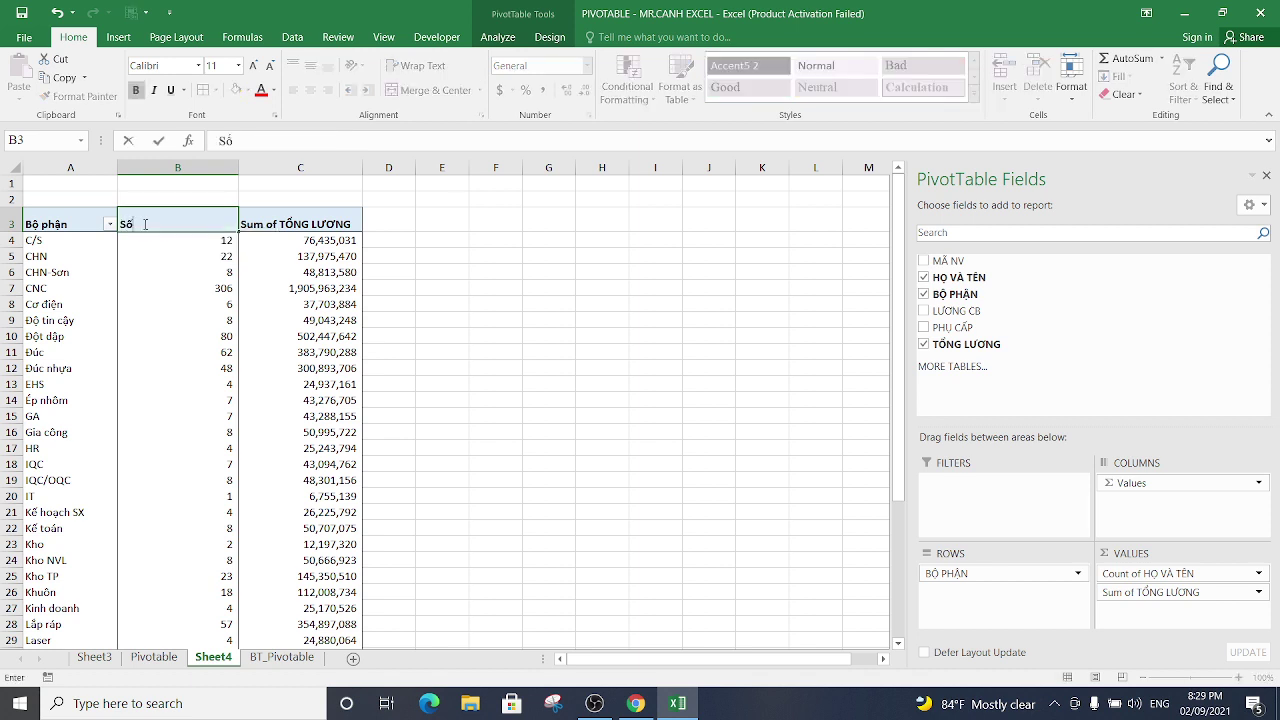
text( ngươ)
click(284, 224)
text(T)
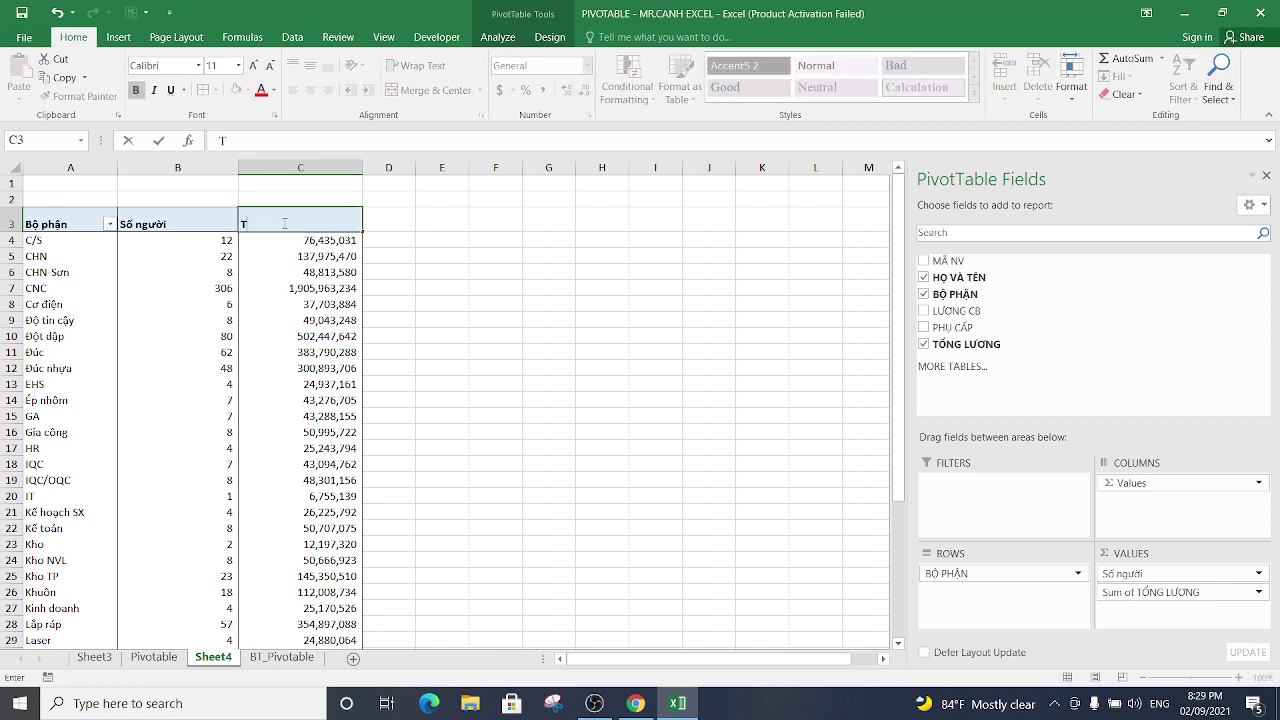
text(ông)
text(ền l)
text(ương)
click(496, 366)
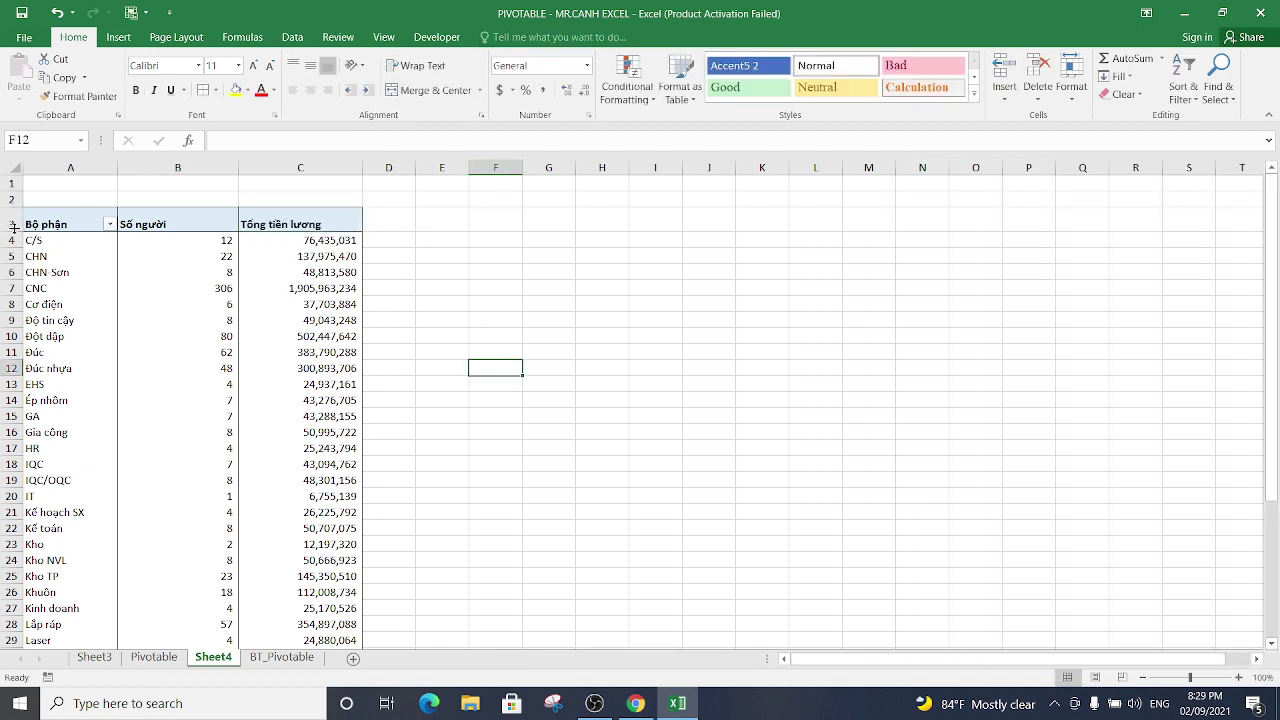
Center and middle-align the header row 3 text
click(12, 224)
click(310, 90)
click(310, 65)
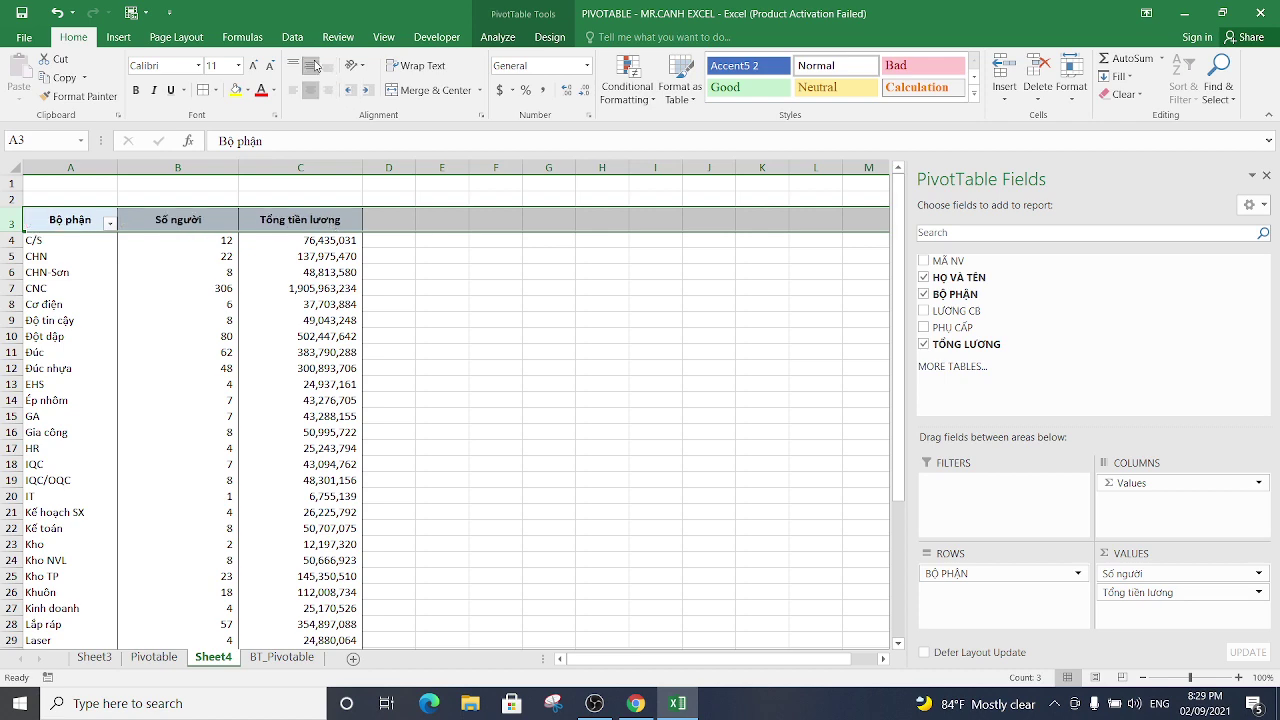
Rename the PivotTable's Grand Total label to Tổng cộng
click(295, 287)
key(ctrl+Down)
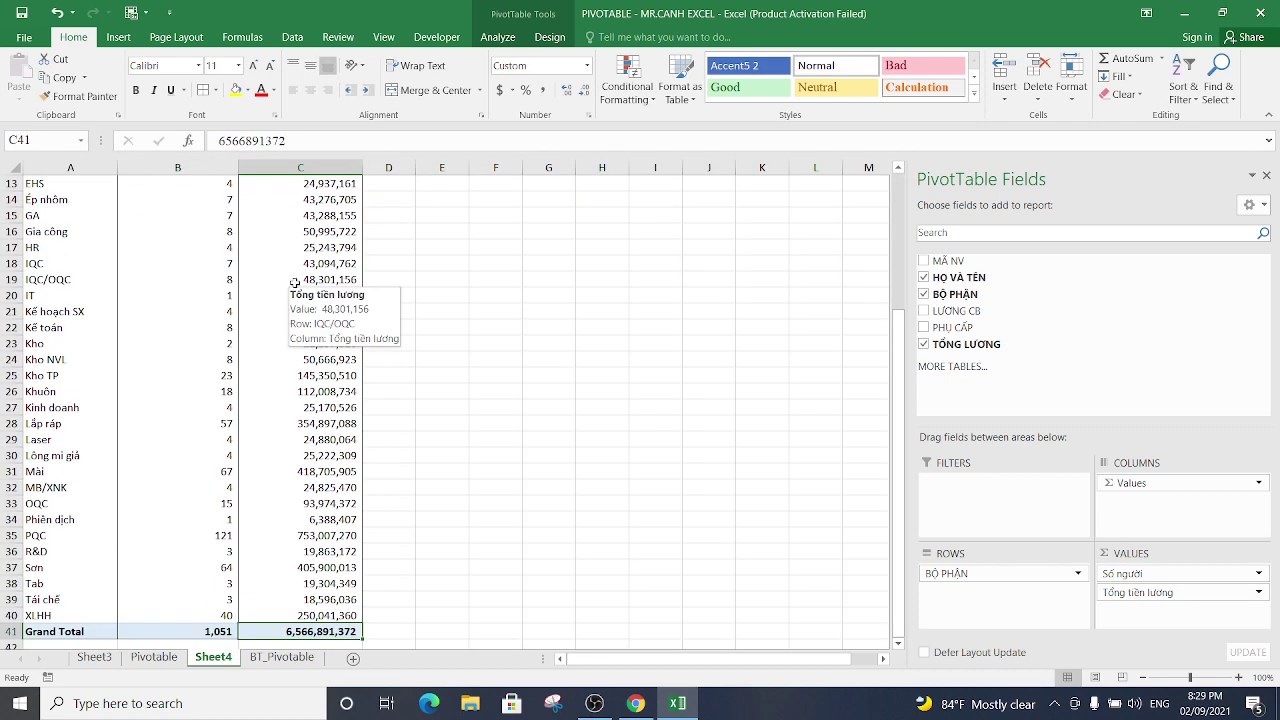
scroll(91, 507, down, 3)
click(78, 487)
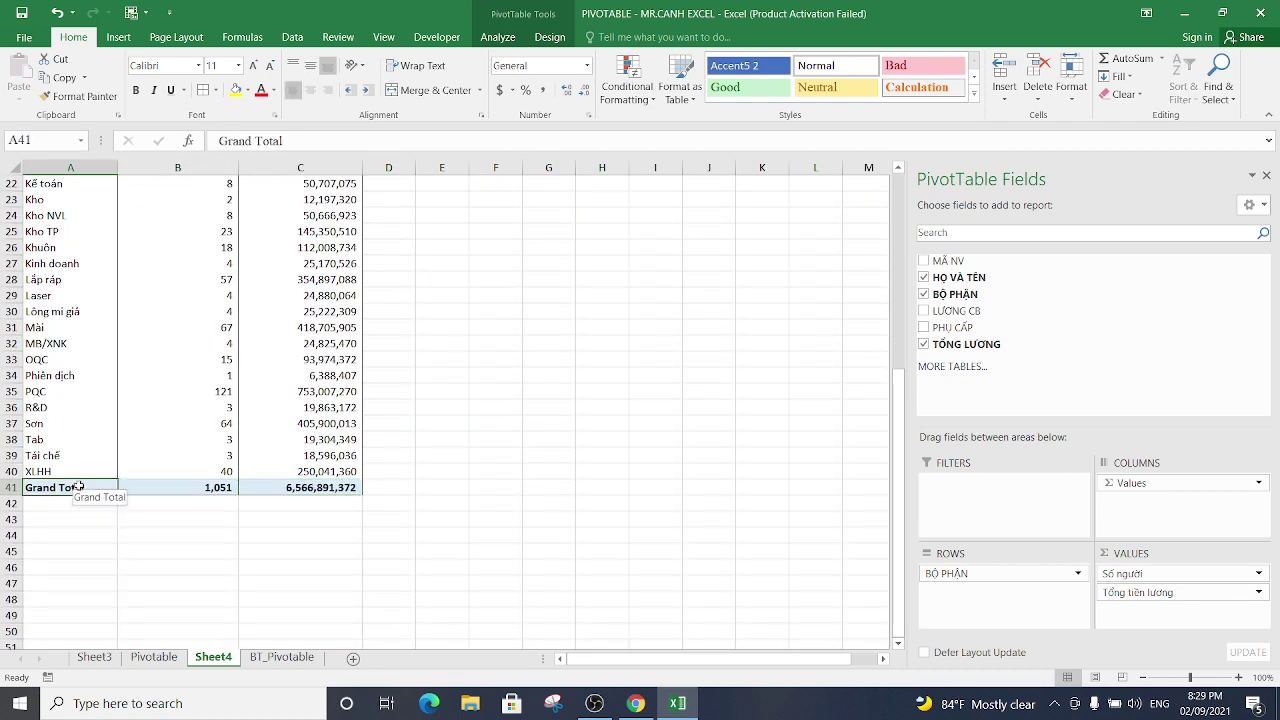
text(Tổng cộ)
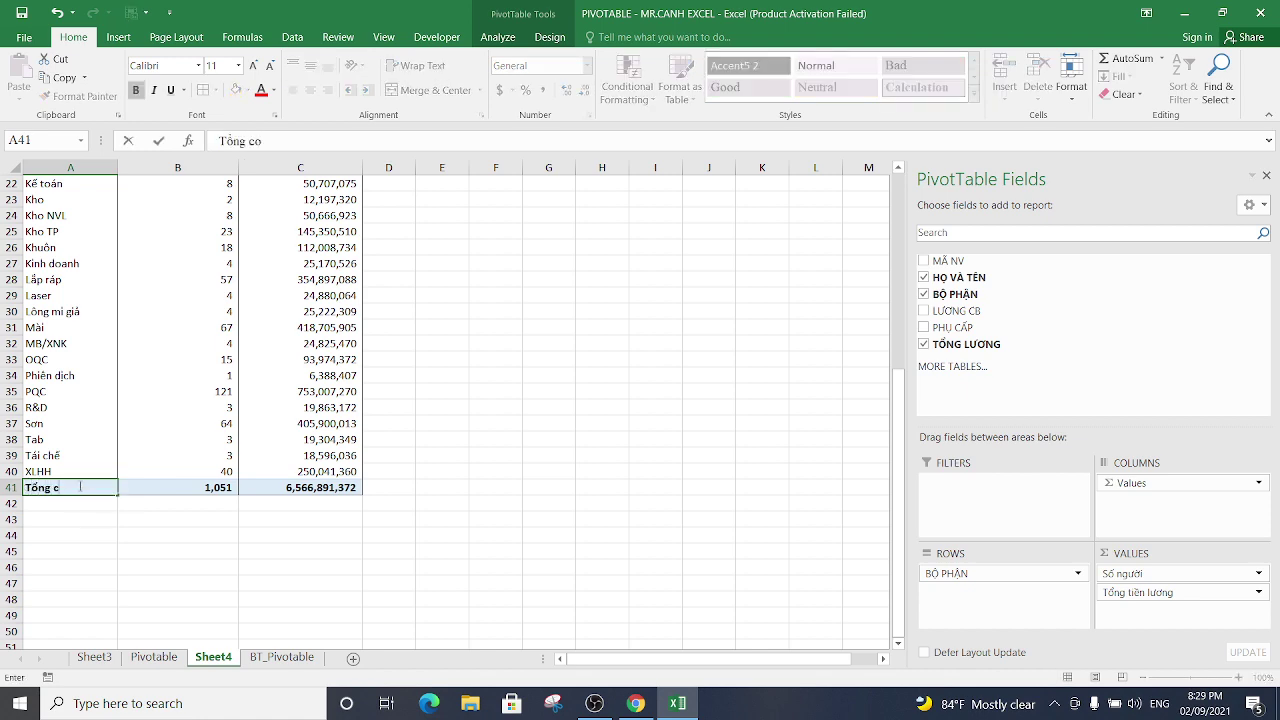
text(ng)
click(386, 532)
scroll(382, 490, up, 7)
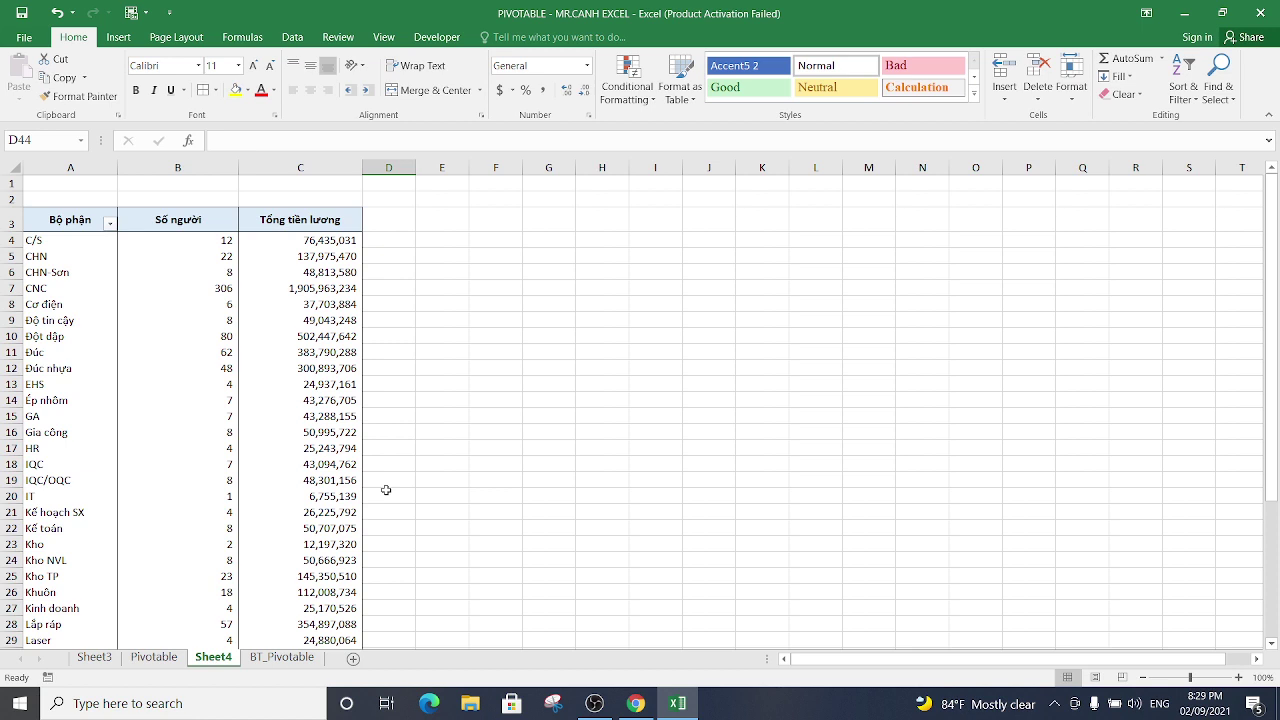
On the Pivotable sheet, check the quantity total formula in D100
click(456, 336)
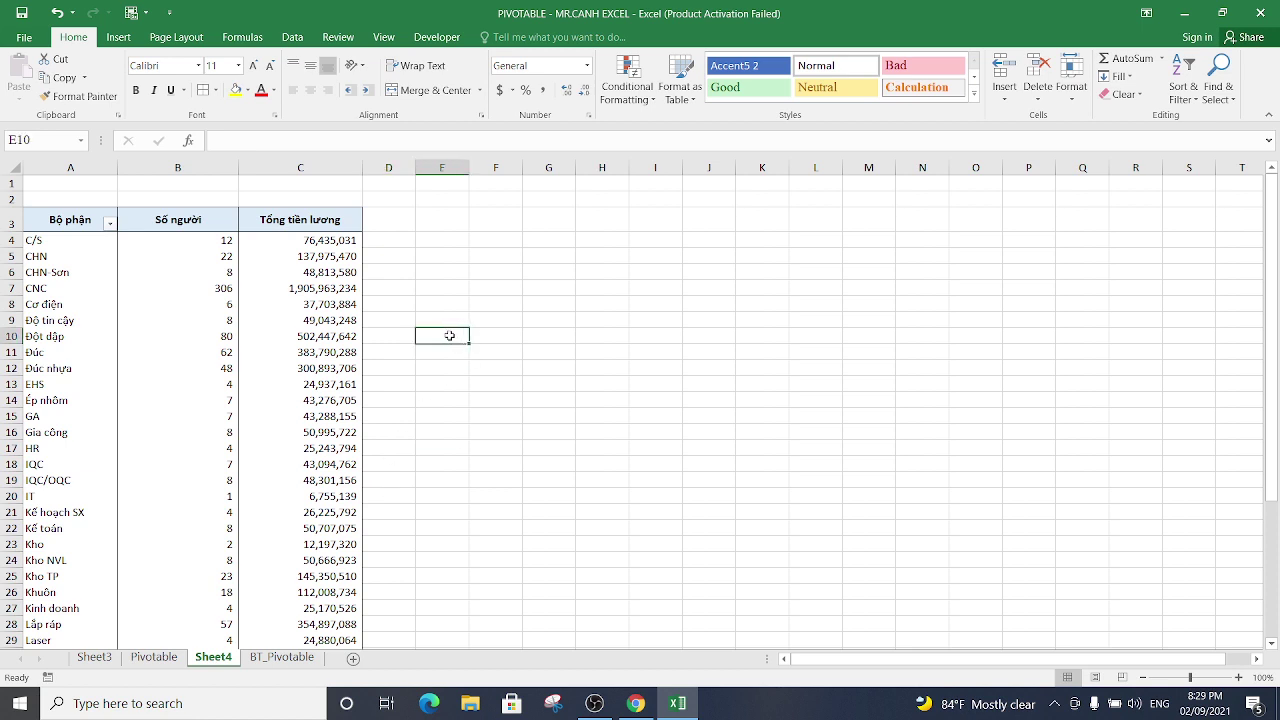
click(141, 661)
scroll(511, 532, down, 6)
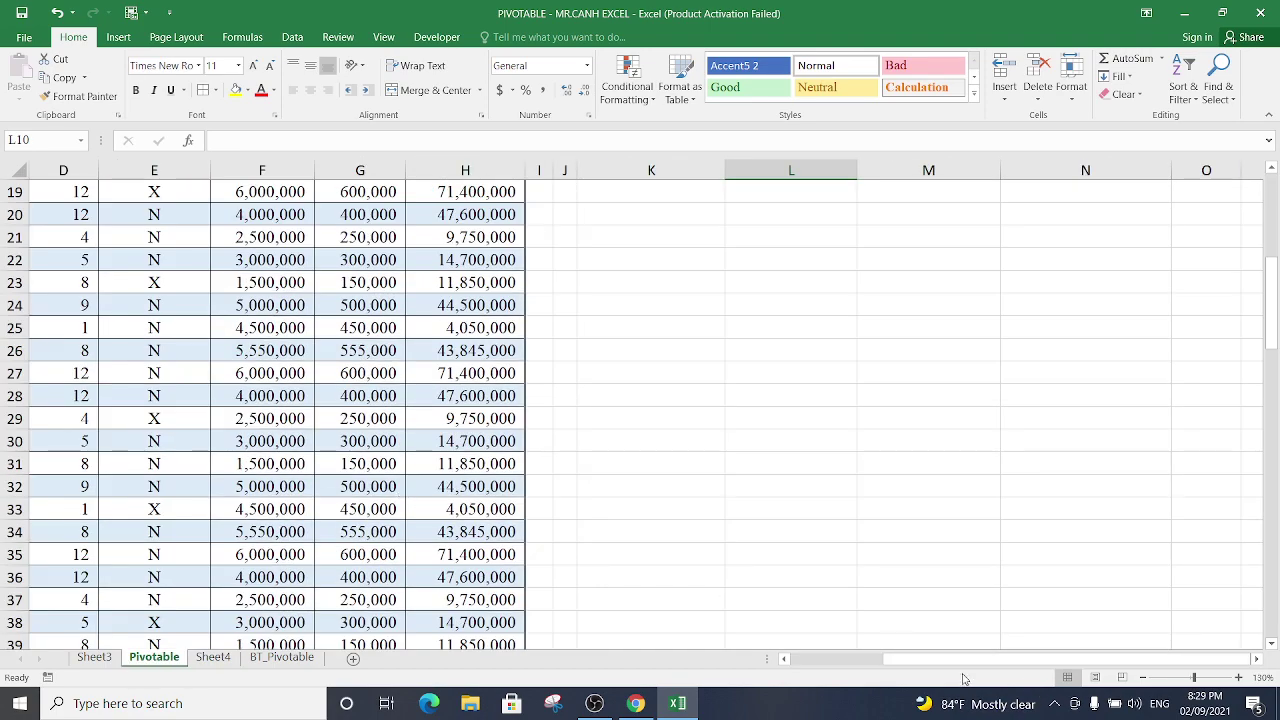
scroll(533, 547, left, 3)
scroll(533, 547, down, 12)
scroll(533, 547, down, 4)
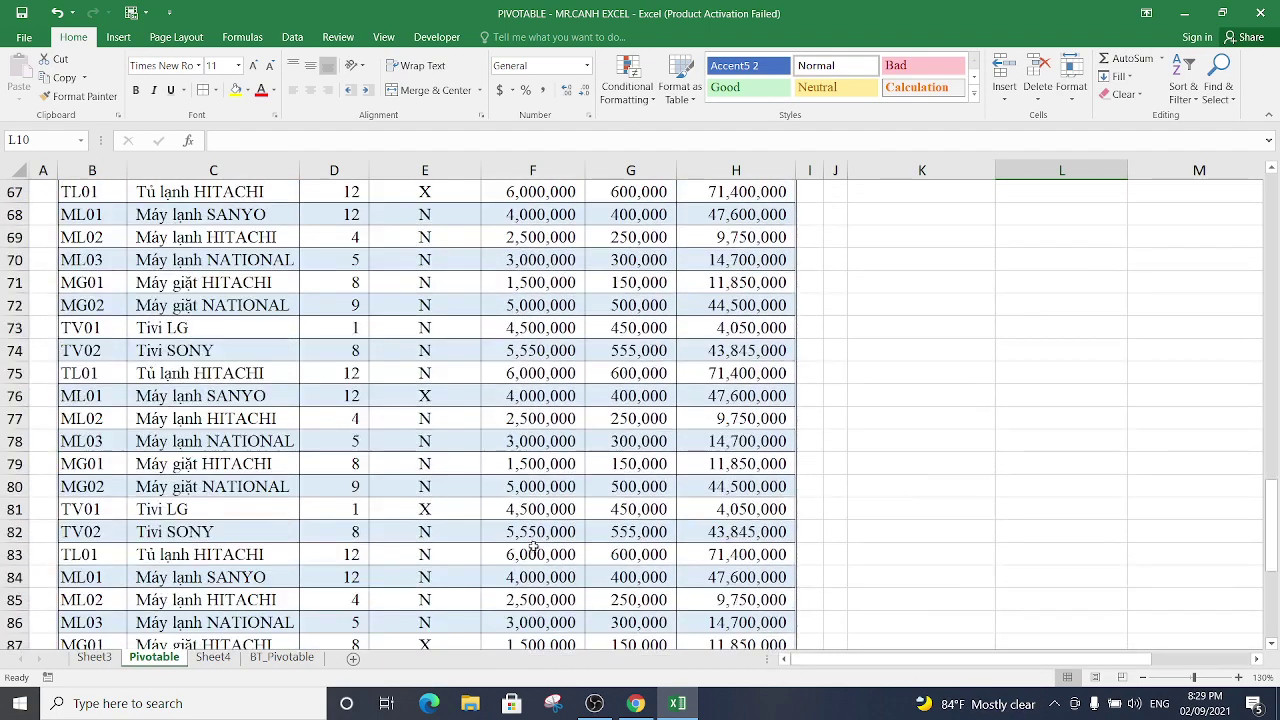
scroll(540, 535, down, 11)
scroll(543, 528, up, 3)
click(424, 494)
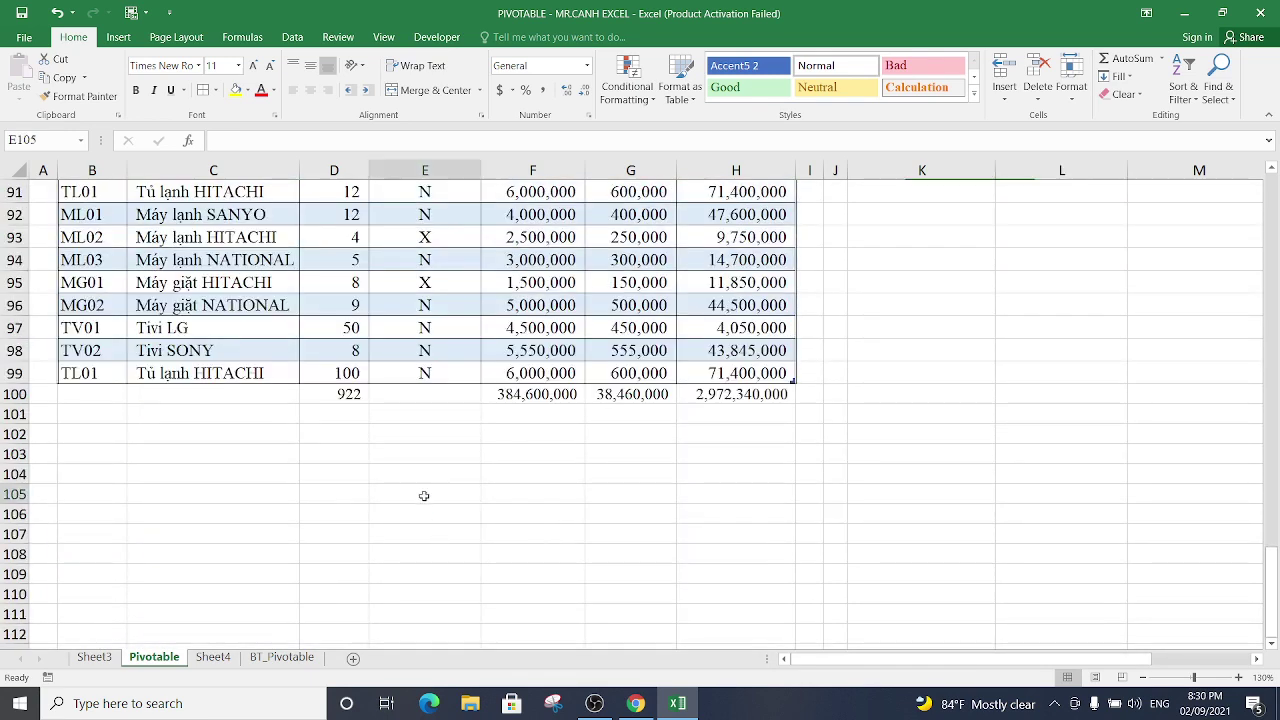
click(346, 400)
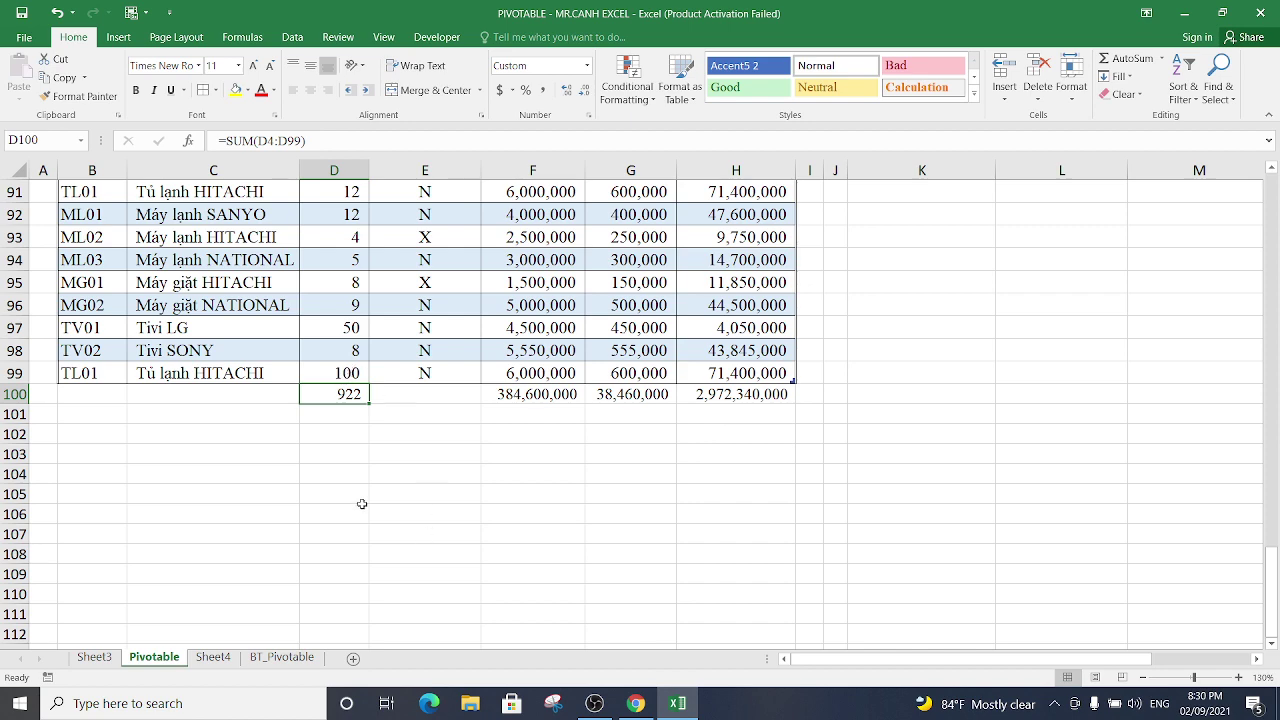
scroll(356, 412, up, 1)
scroll(356, 412, up, 1)
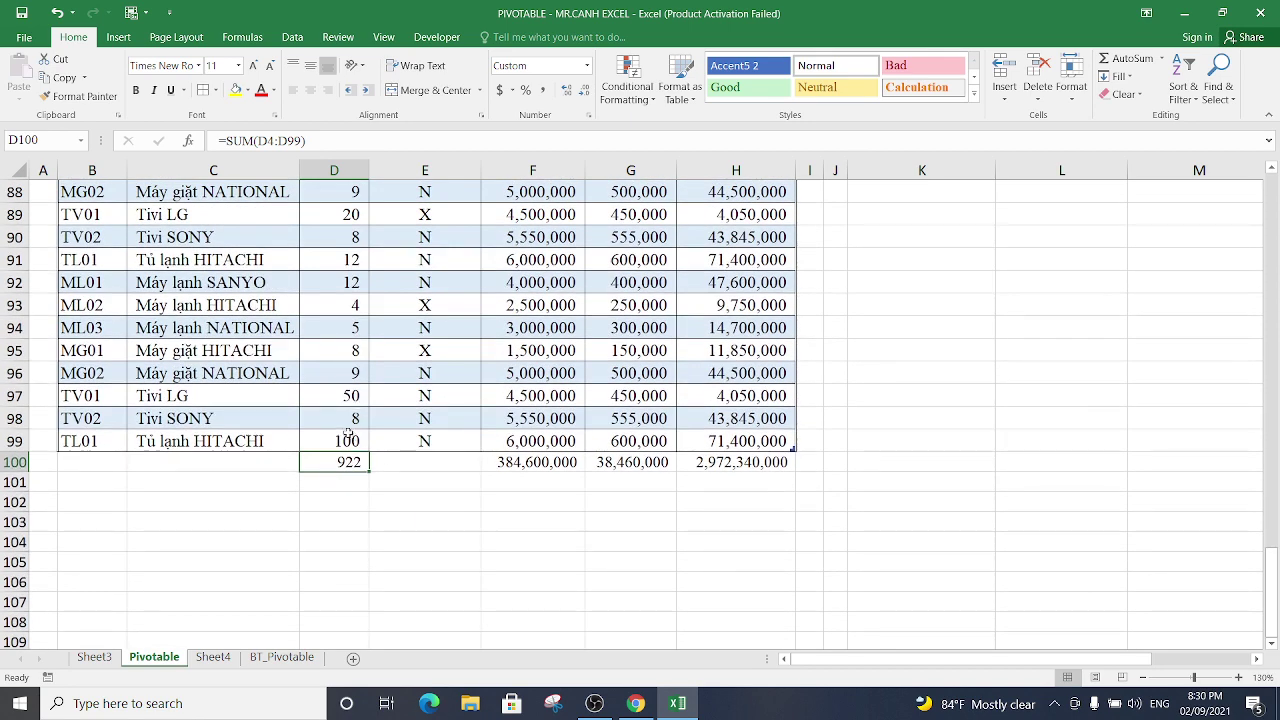
Change the Tivi LG quantity in D97 from 50 to 20 and confirm the total reads 892
click(352, 397)
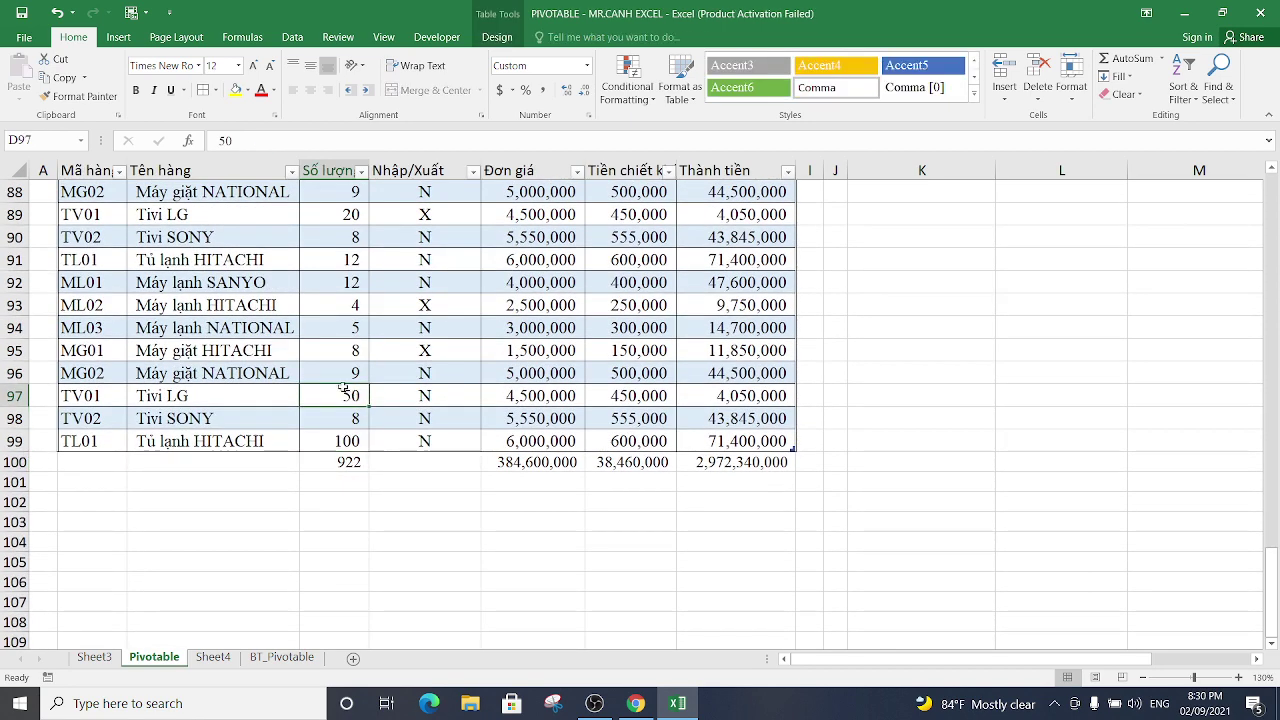
text(20)
key(Return)
click(358, 522)
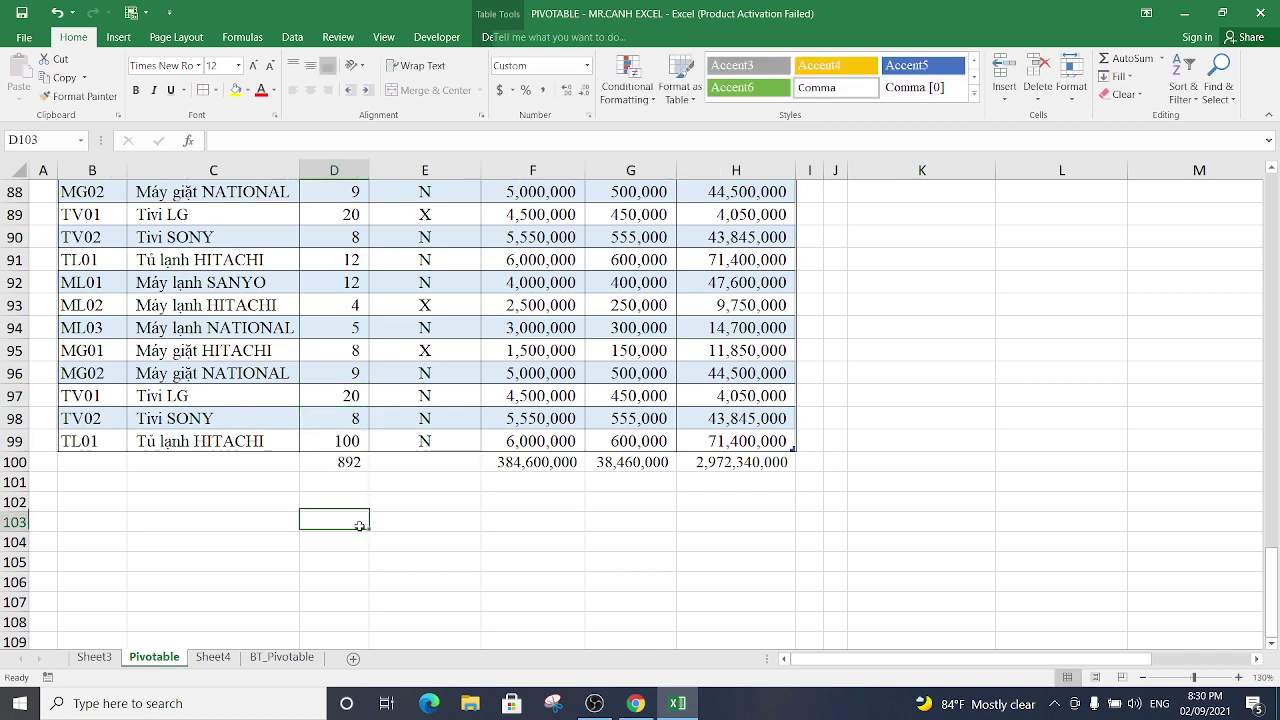
click(352, 461)
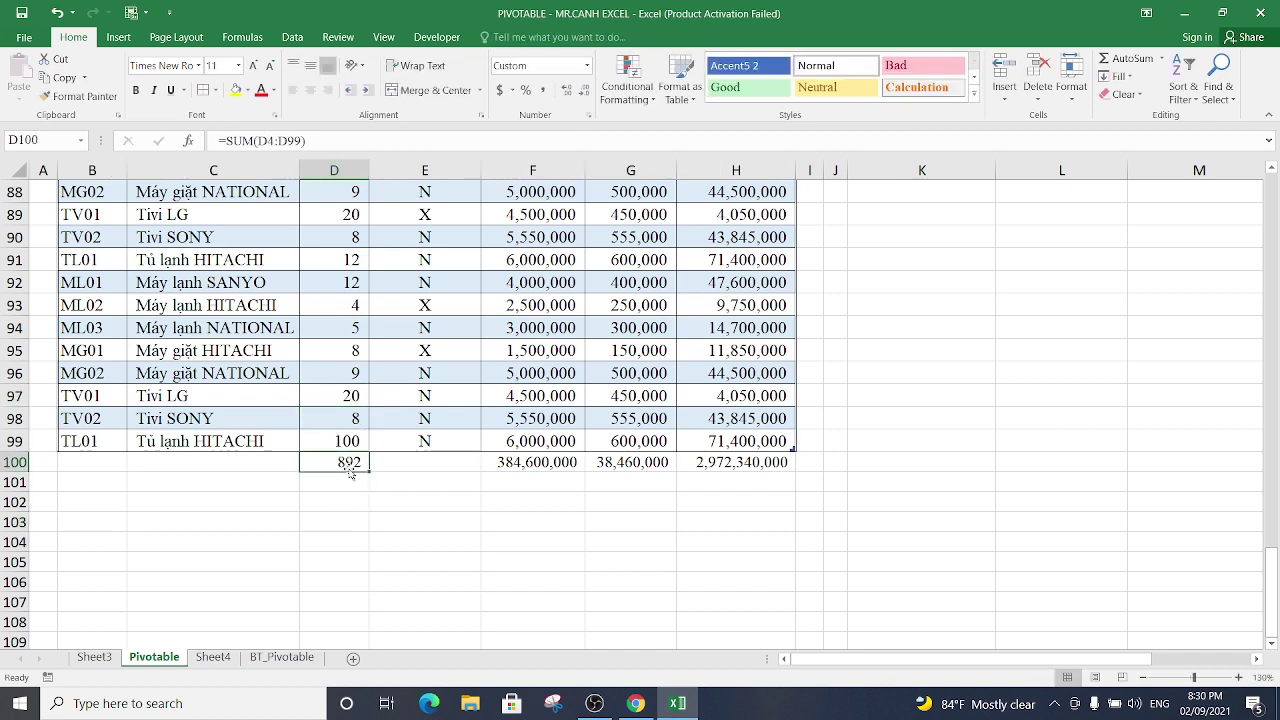
On Sheet3, check the PivotTable's quantity grand total of 922 and the value total
click(97, 662)
click(334, 543)
click(212, 377)
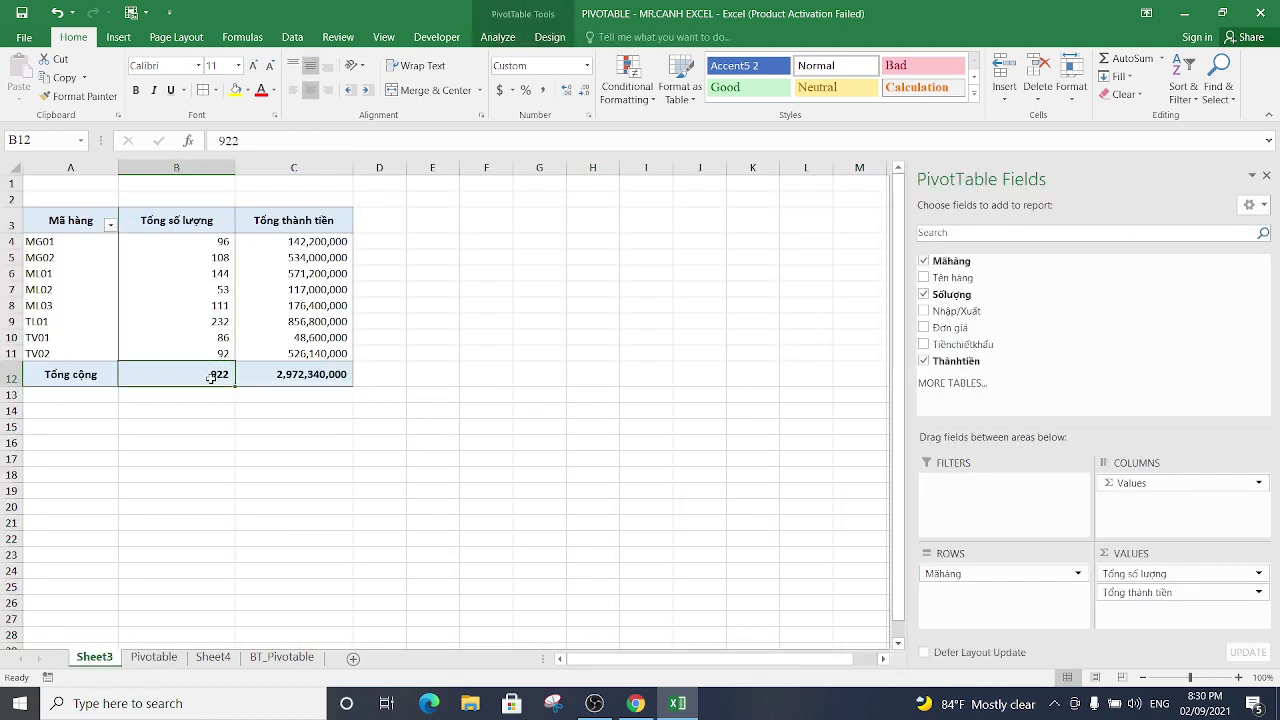
mouse_move(212, 377)
click(293, 375)
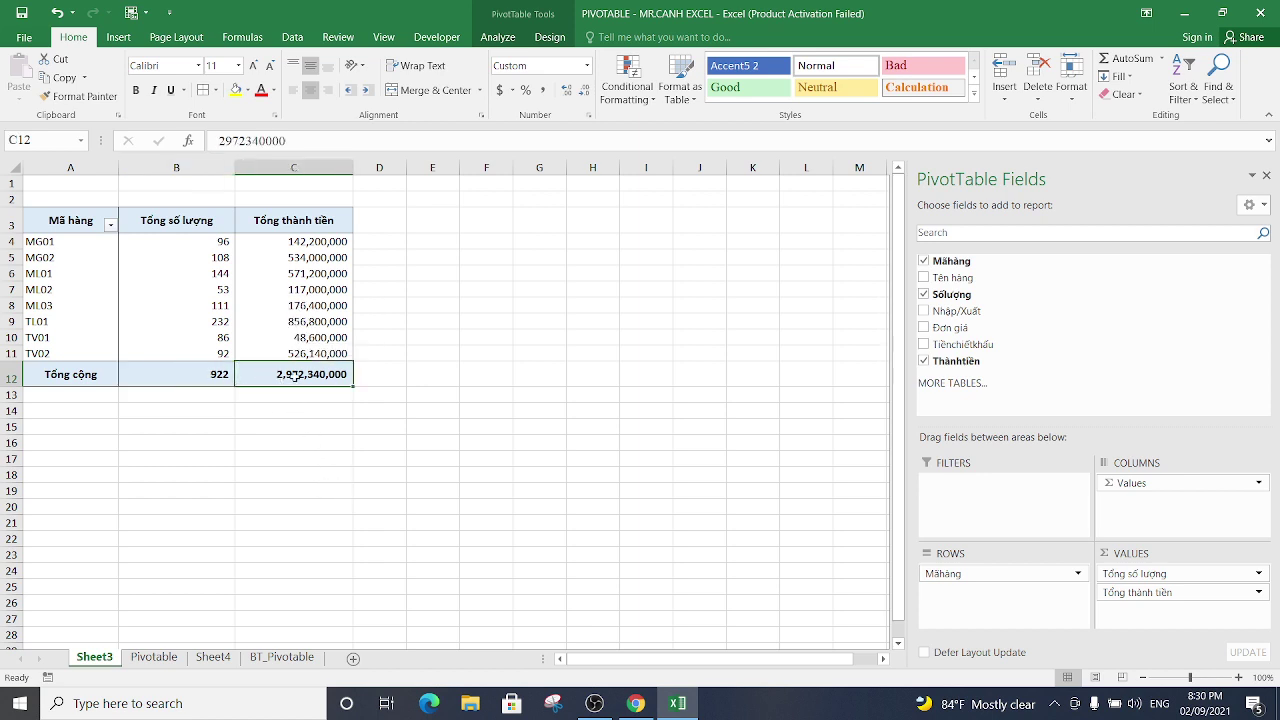
Refresh the PivotTable and verify the new quantity total of 892 and product values
click(291, 258)
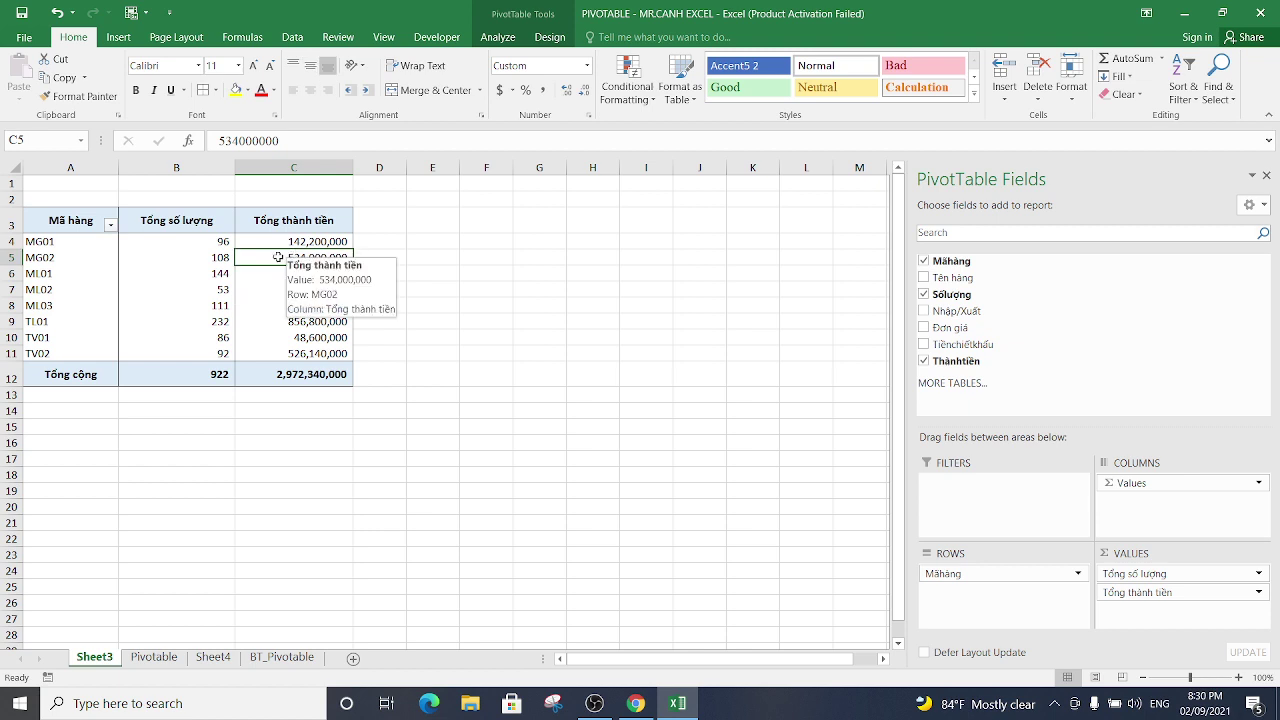
right_click(278, 258)
click(328, 328)
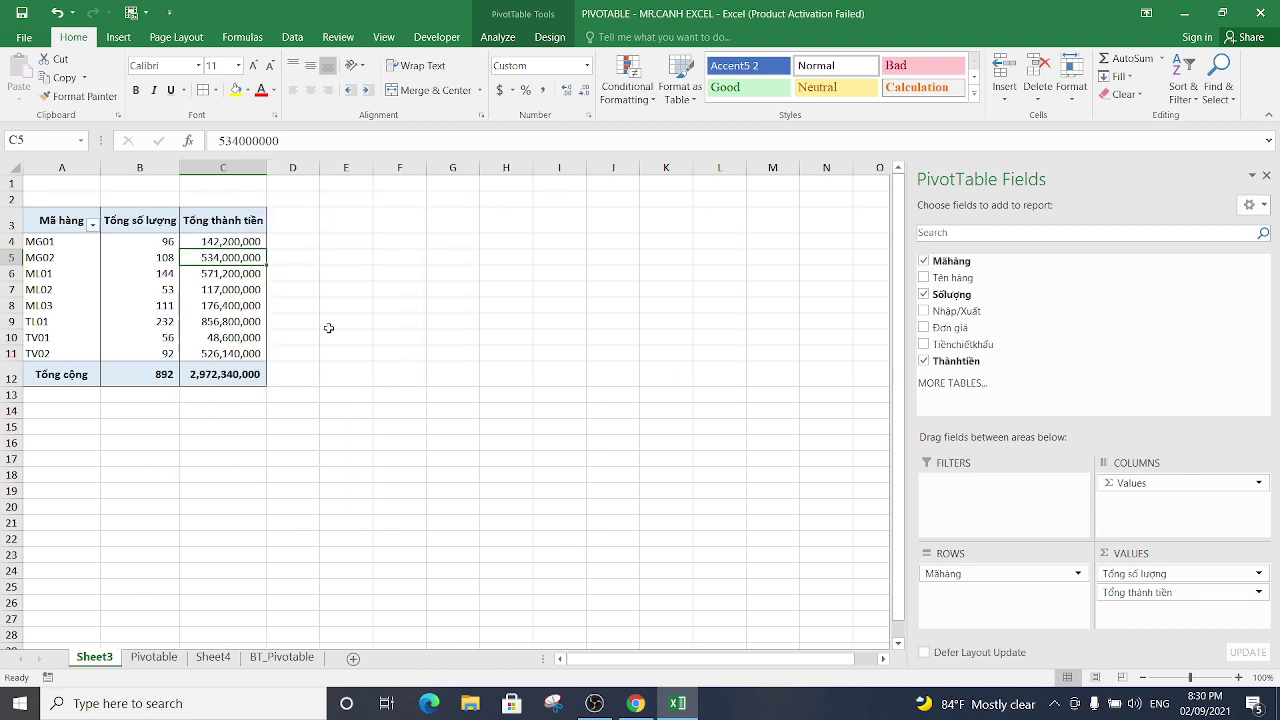
click(226, 443)
click(158, 374)
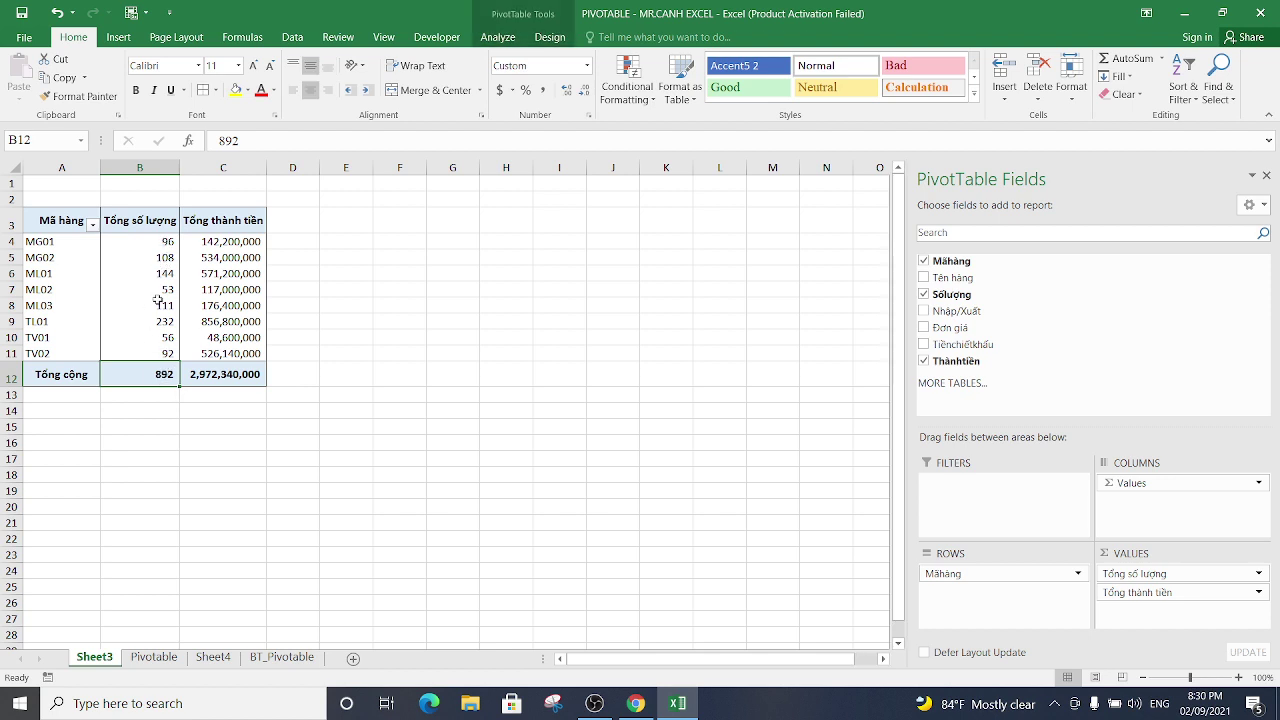
click(158, 300)
click(220, 287)
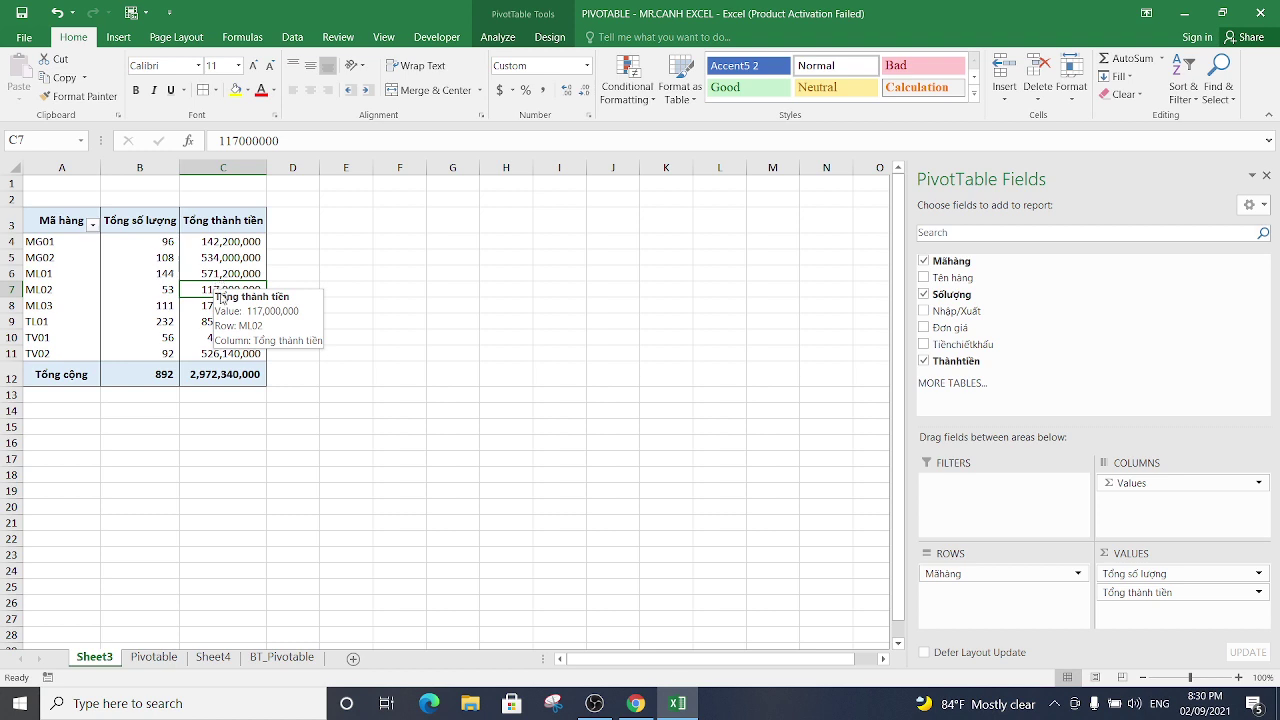
click(222, 321)
click(227, 272)
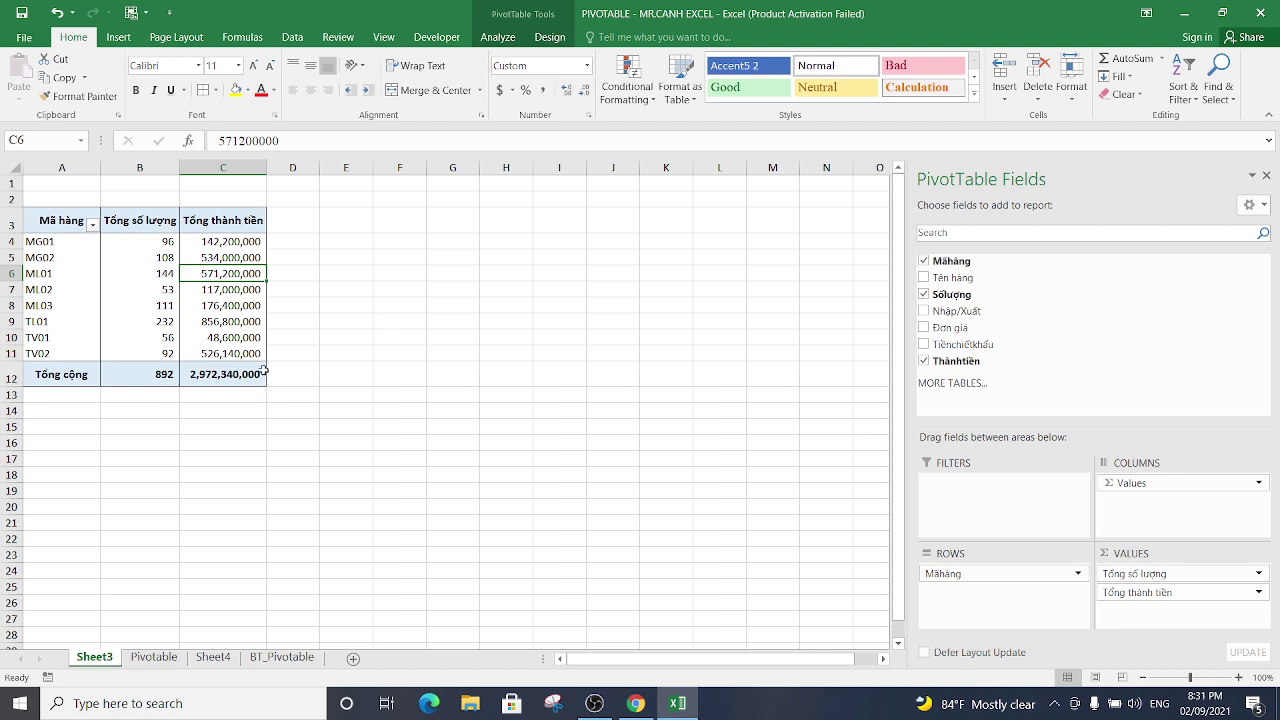
Deselect the PivotTable to close the field list, then show the hidden system-tray icons
mouse_move(200, 327)
click(379, 279)
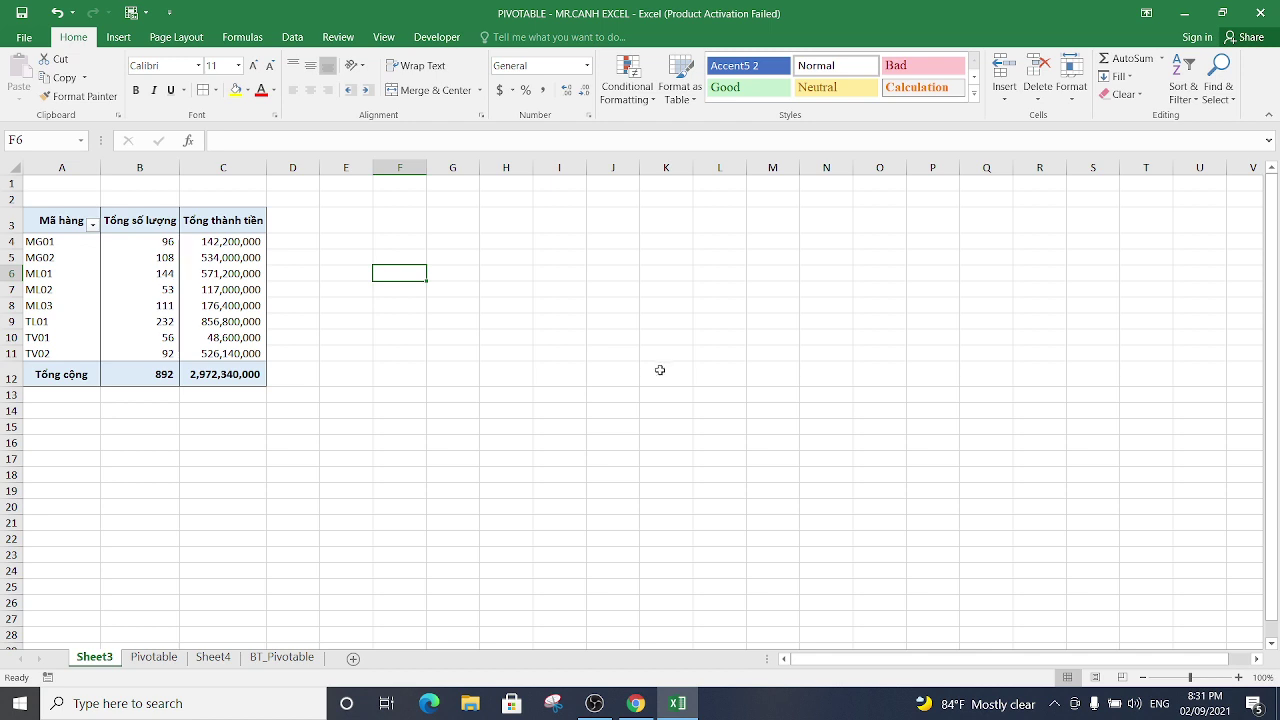
click(1054, 707)
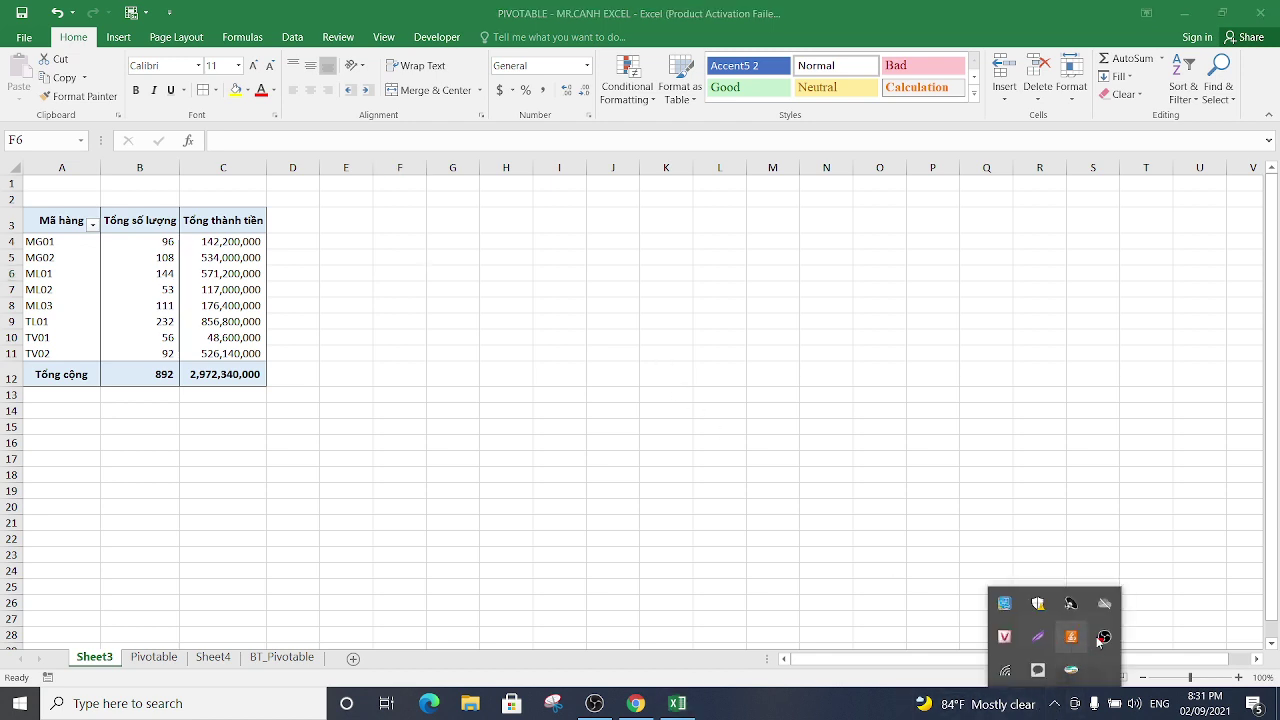